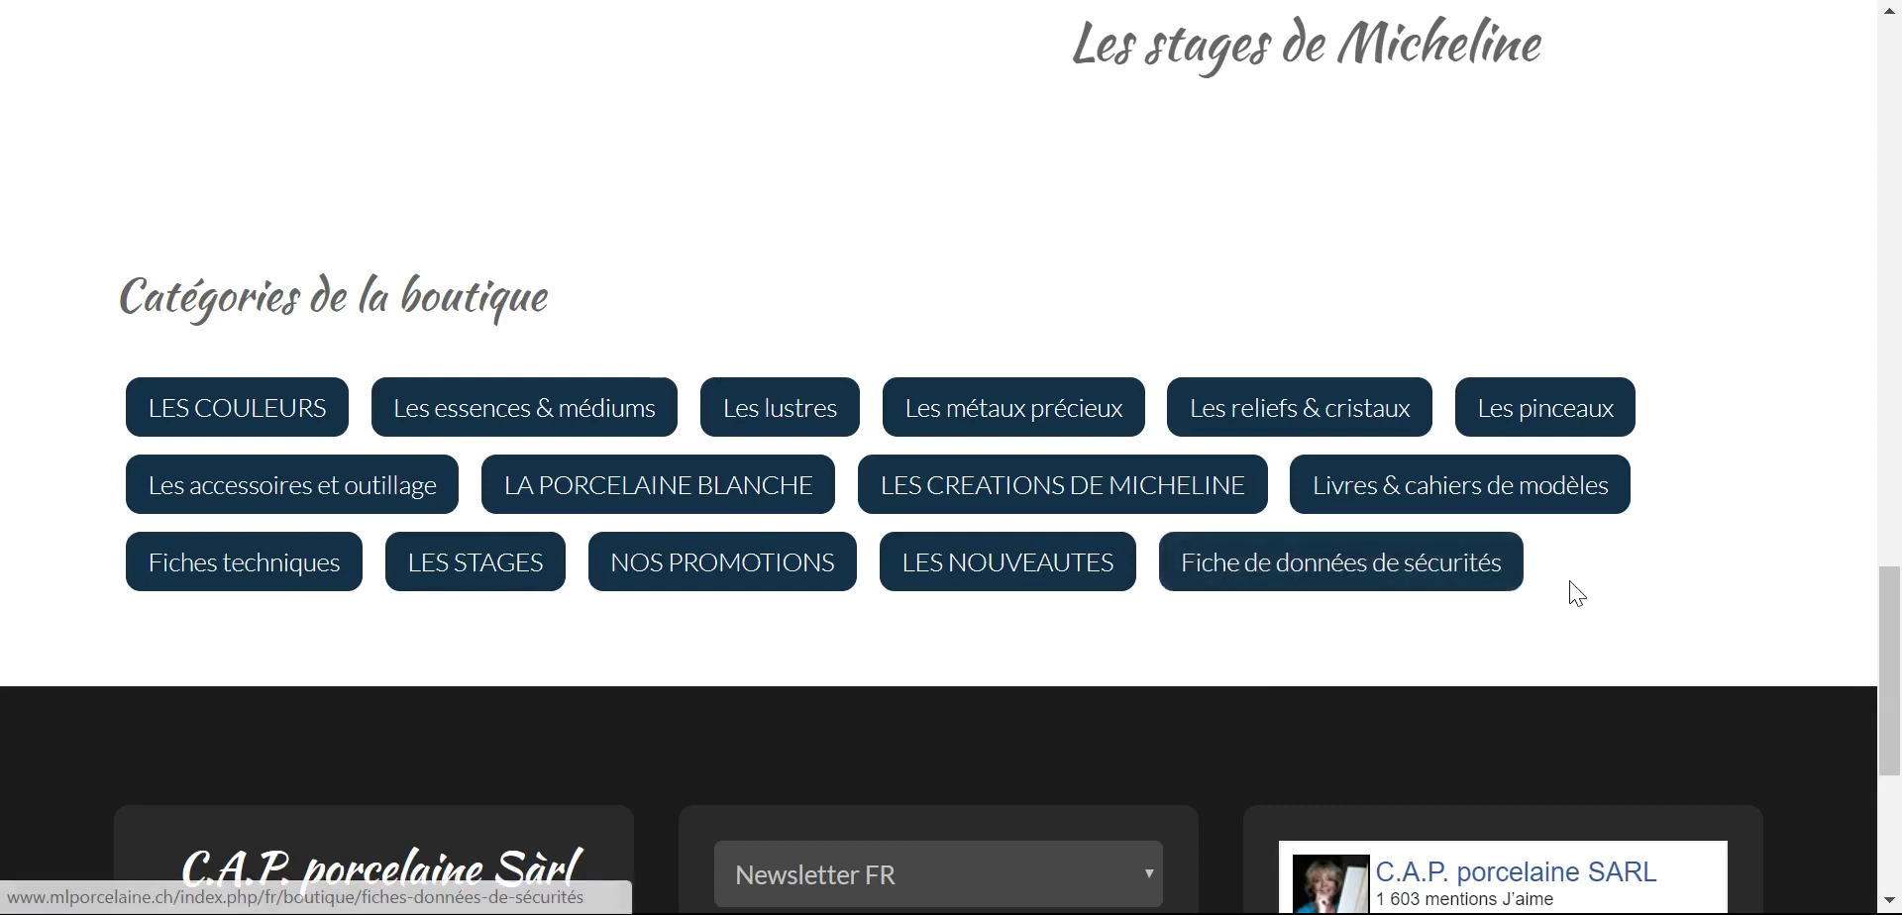
scroll(1602, 584, down, 3)
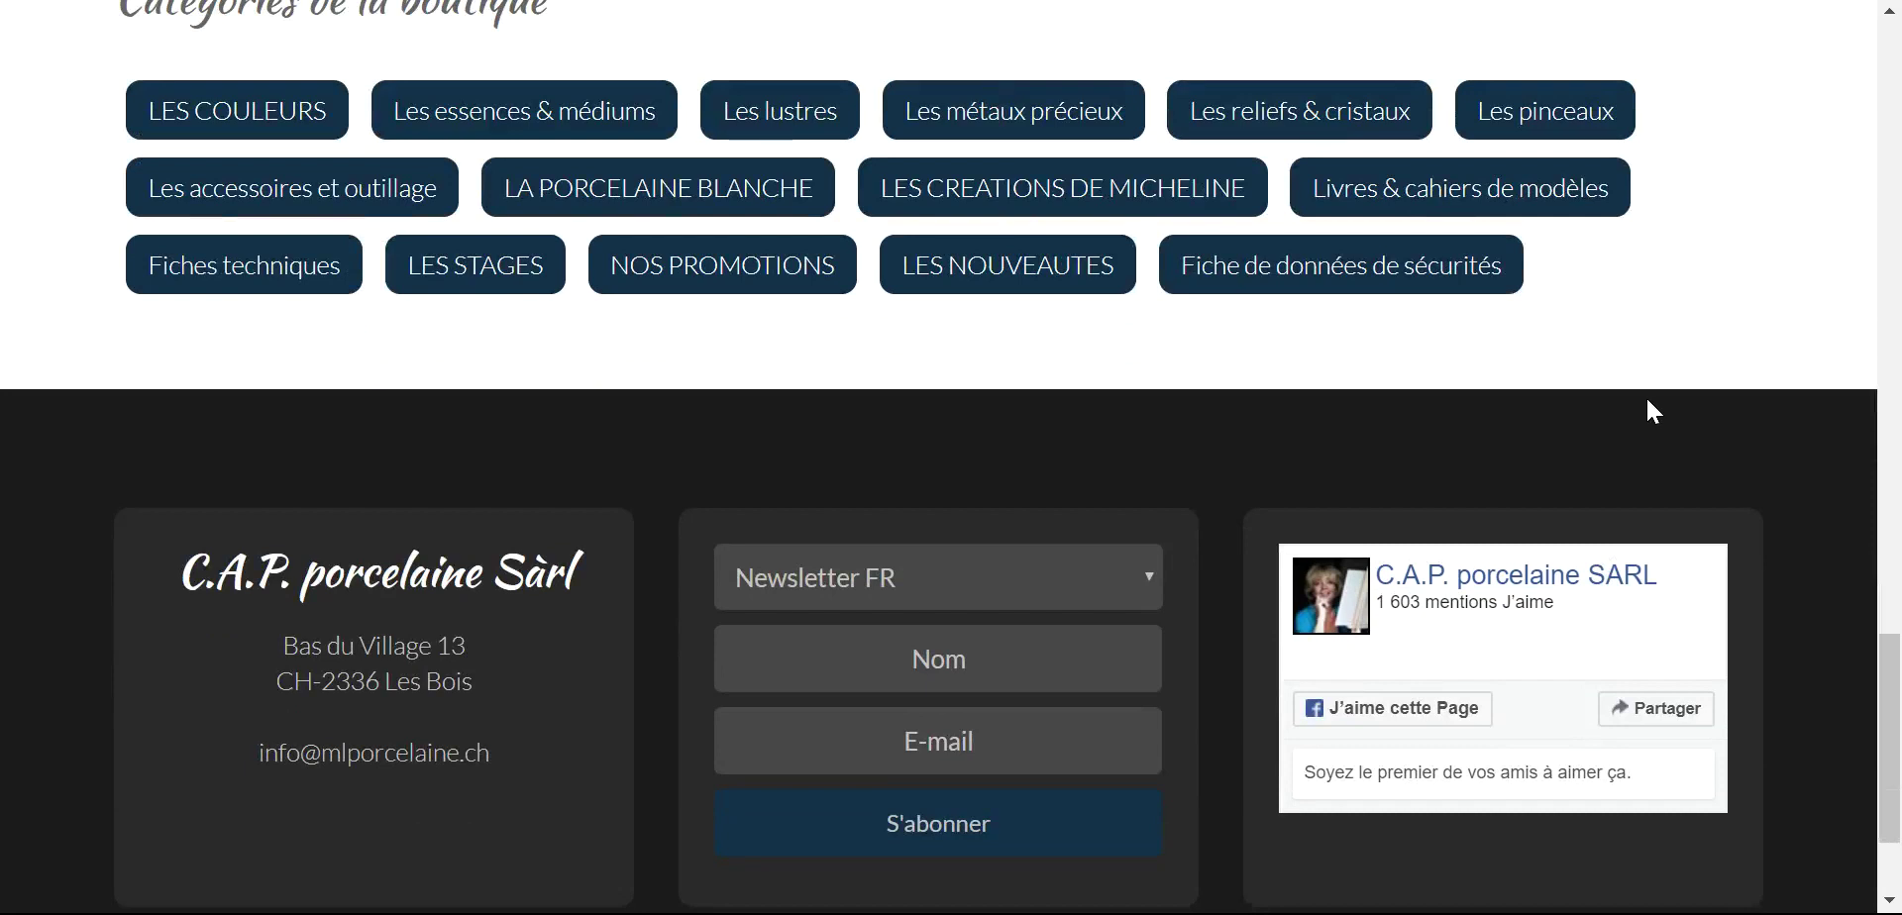
click(1150, 579)
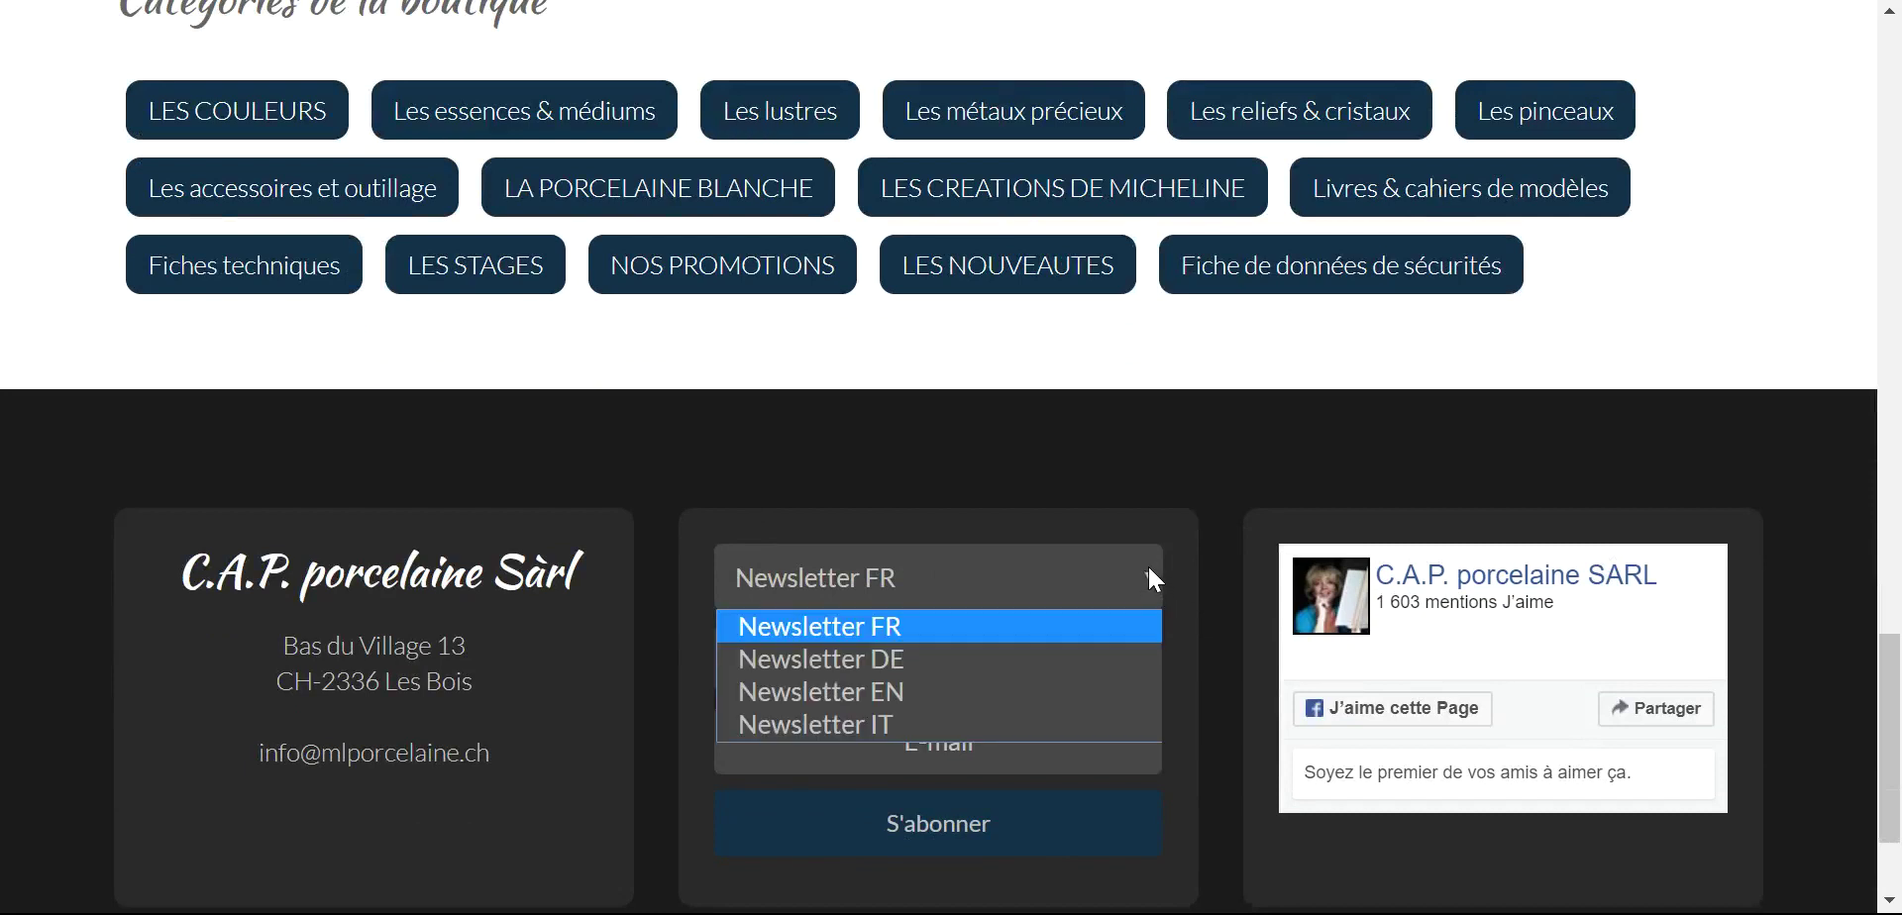
click(1149, 569)
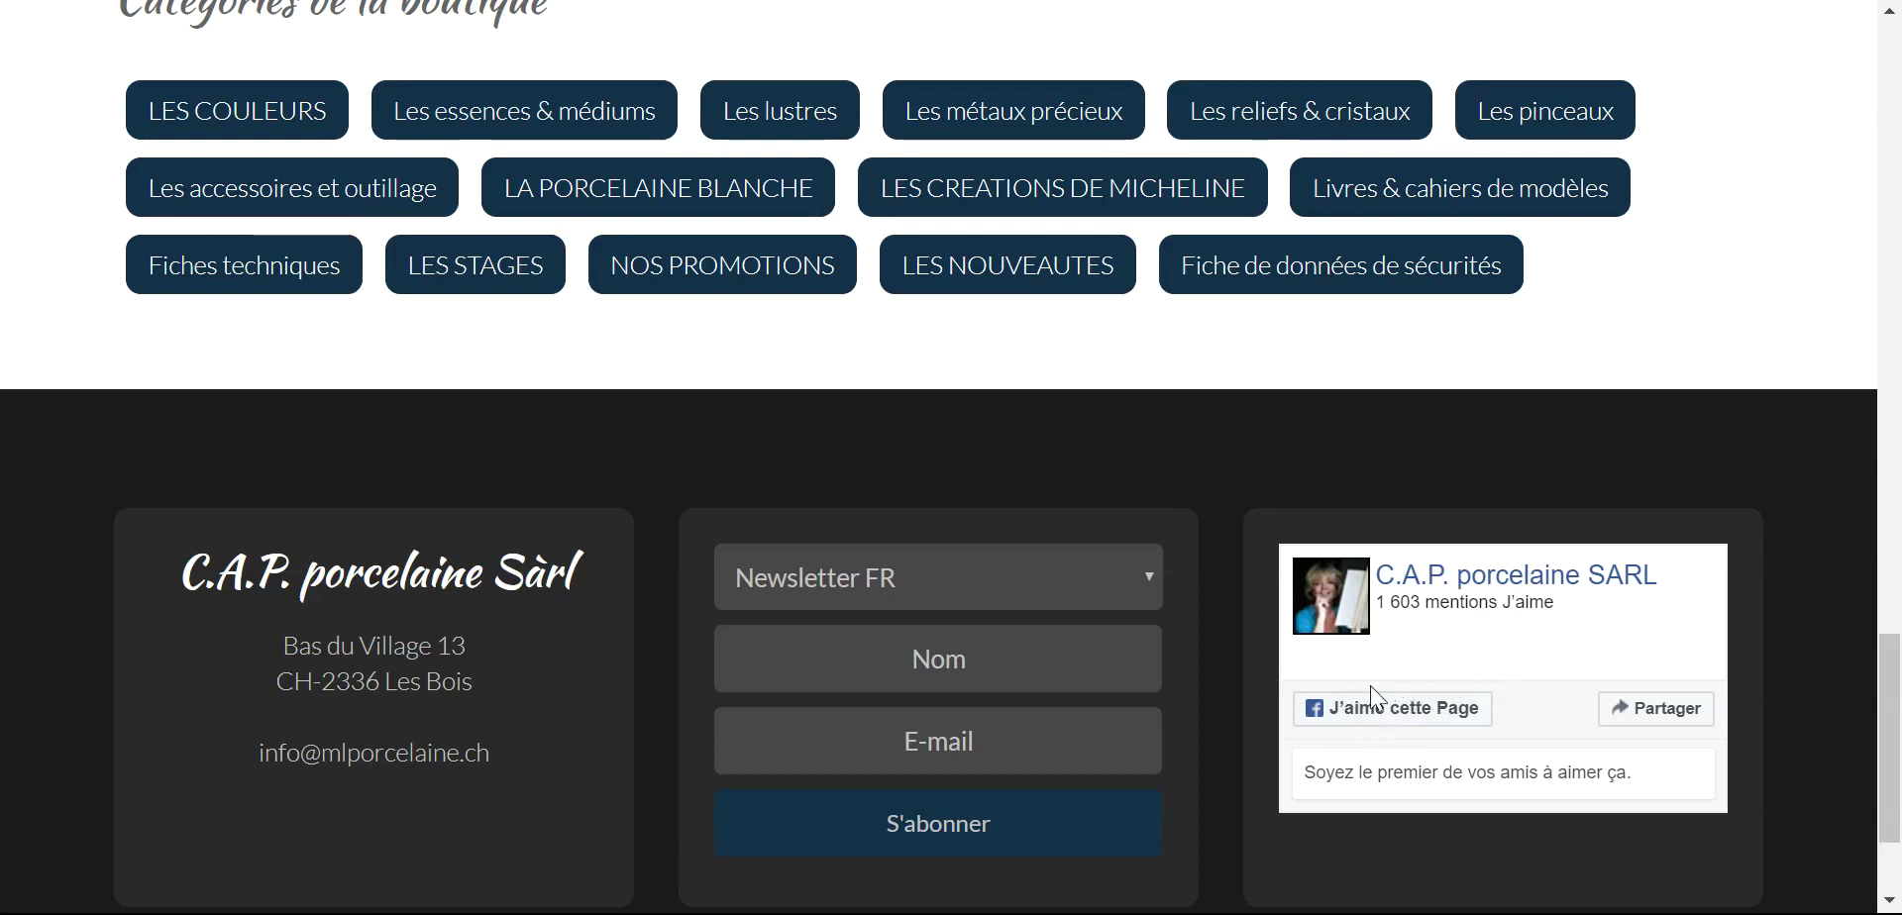
- Return to the top of the home page and open the Les couleurs category
scroll(1358, 709, up, 7)
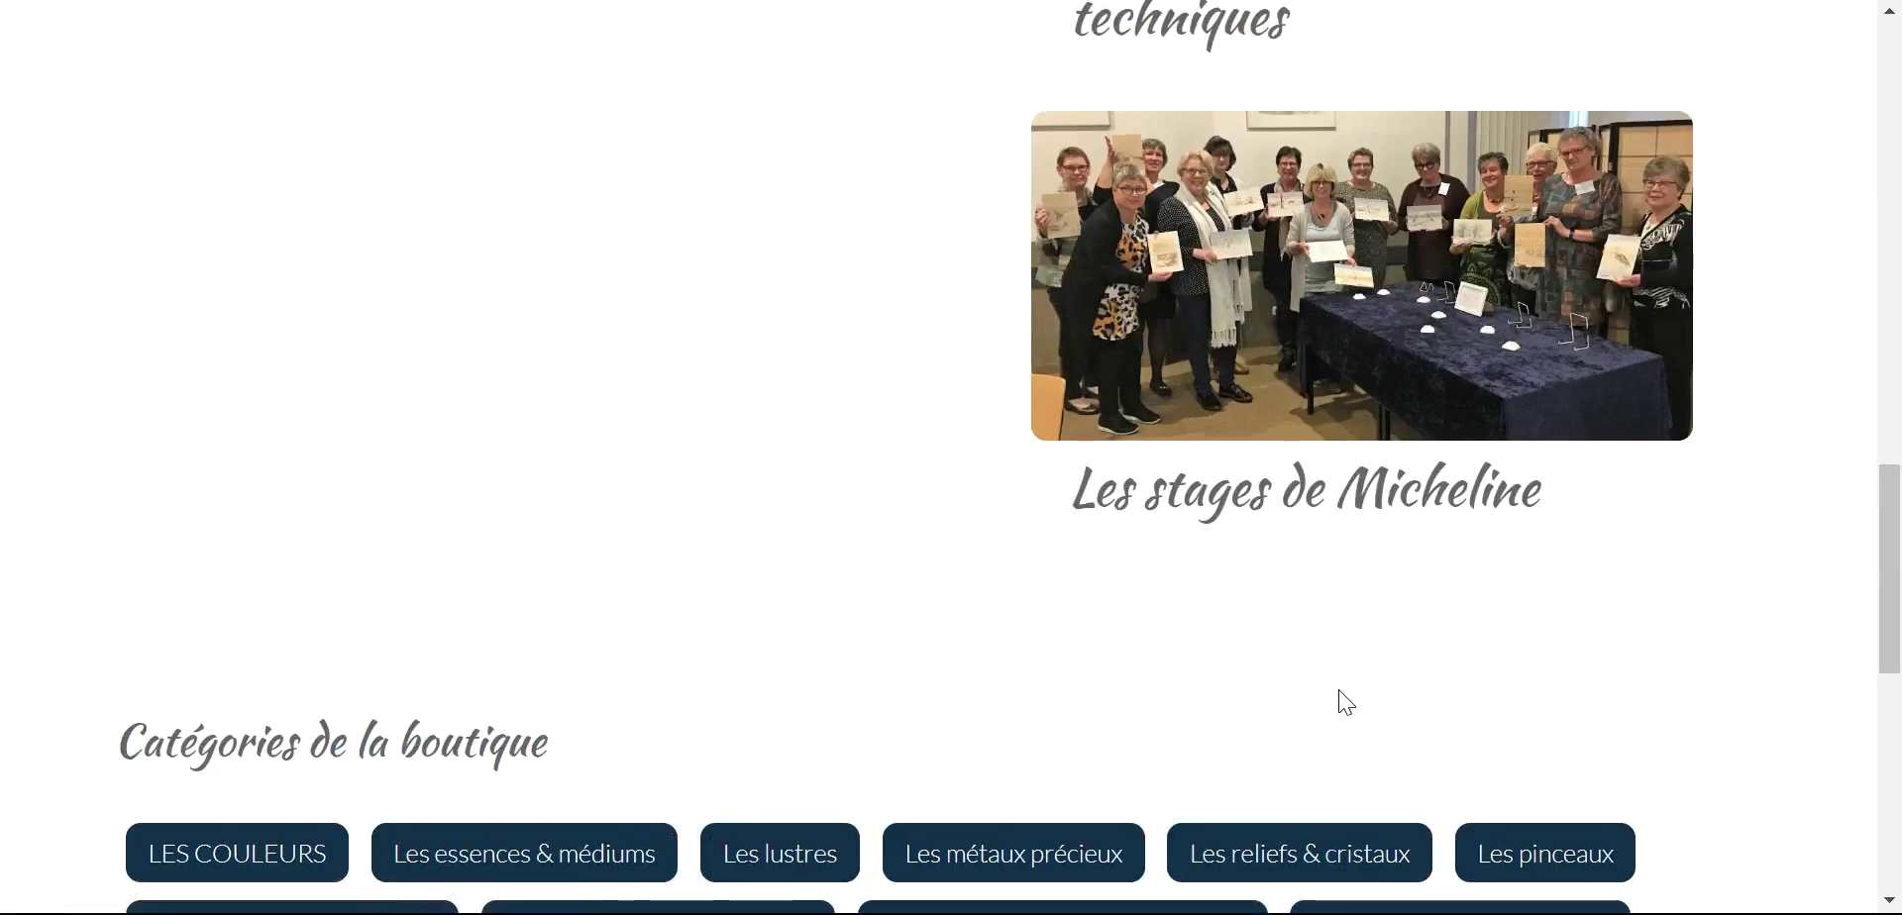
scroll(1339, 689, up, 4)
scroll(964, 723, up, 5)
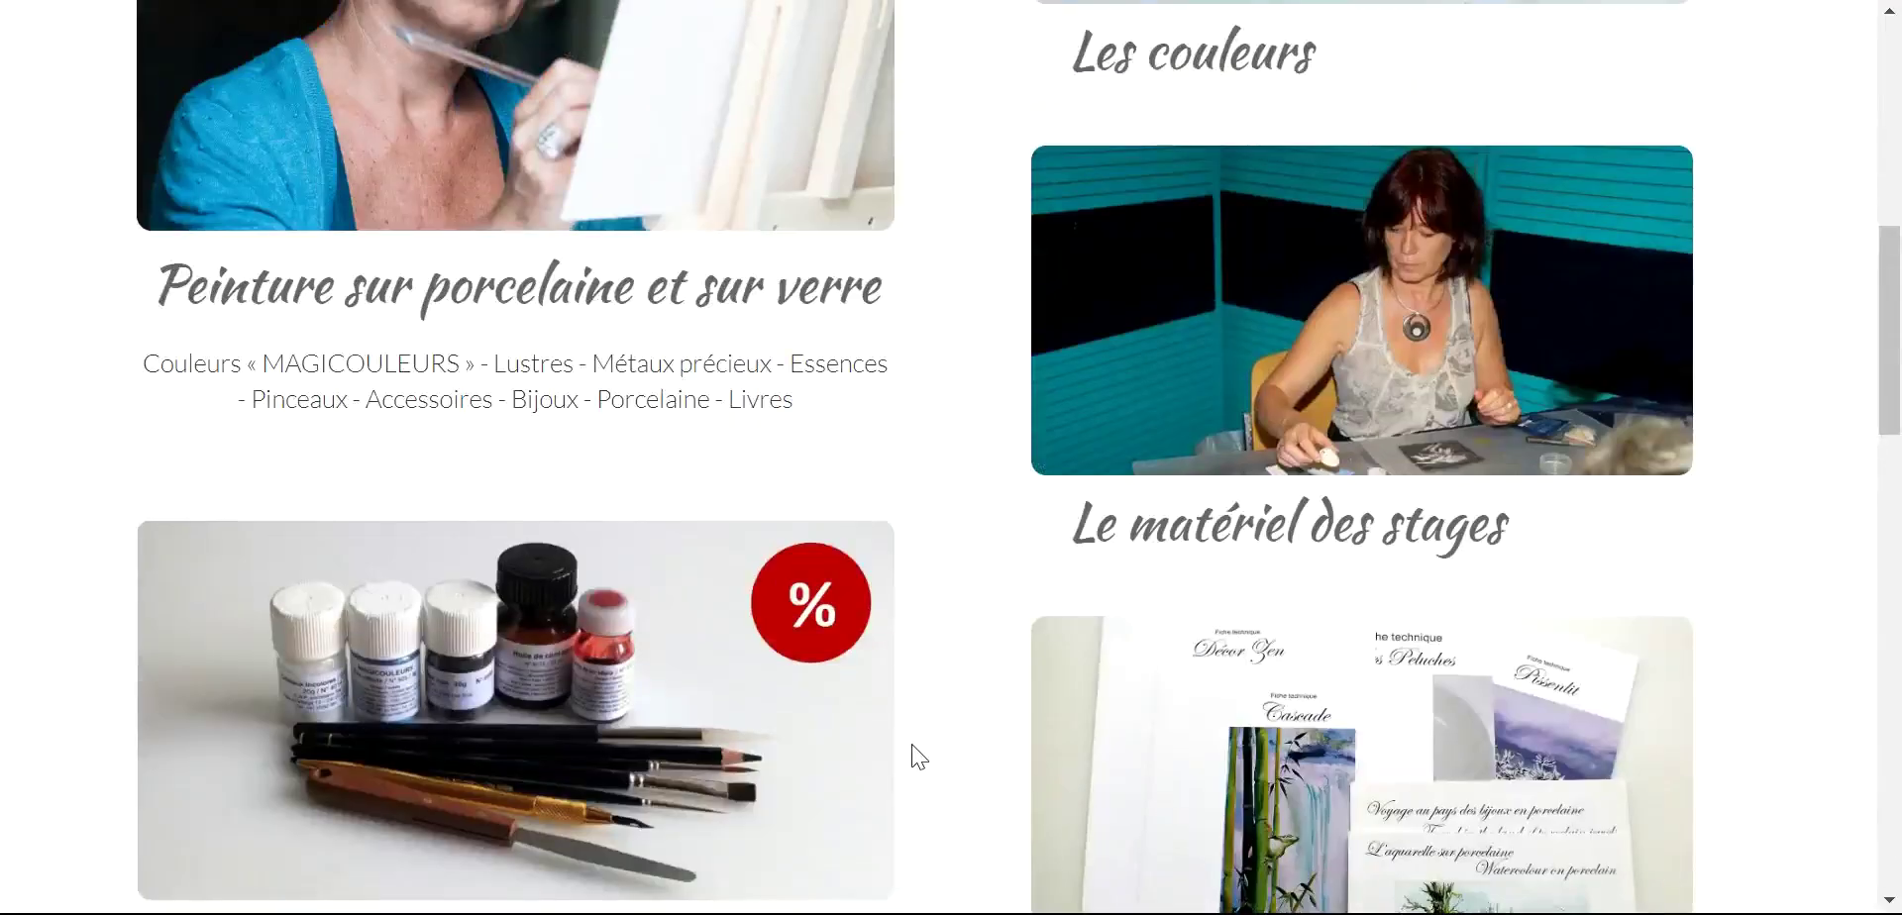
scroll(911, 758, up, 4)
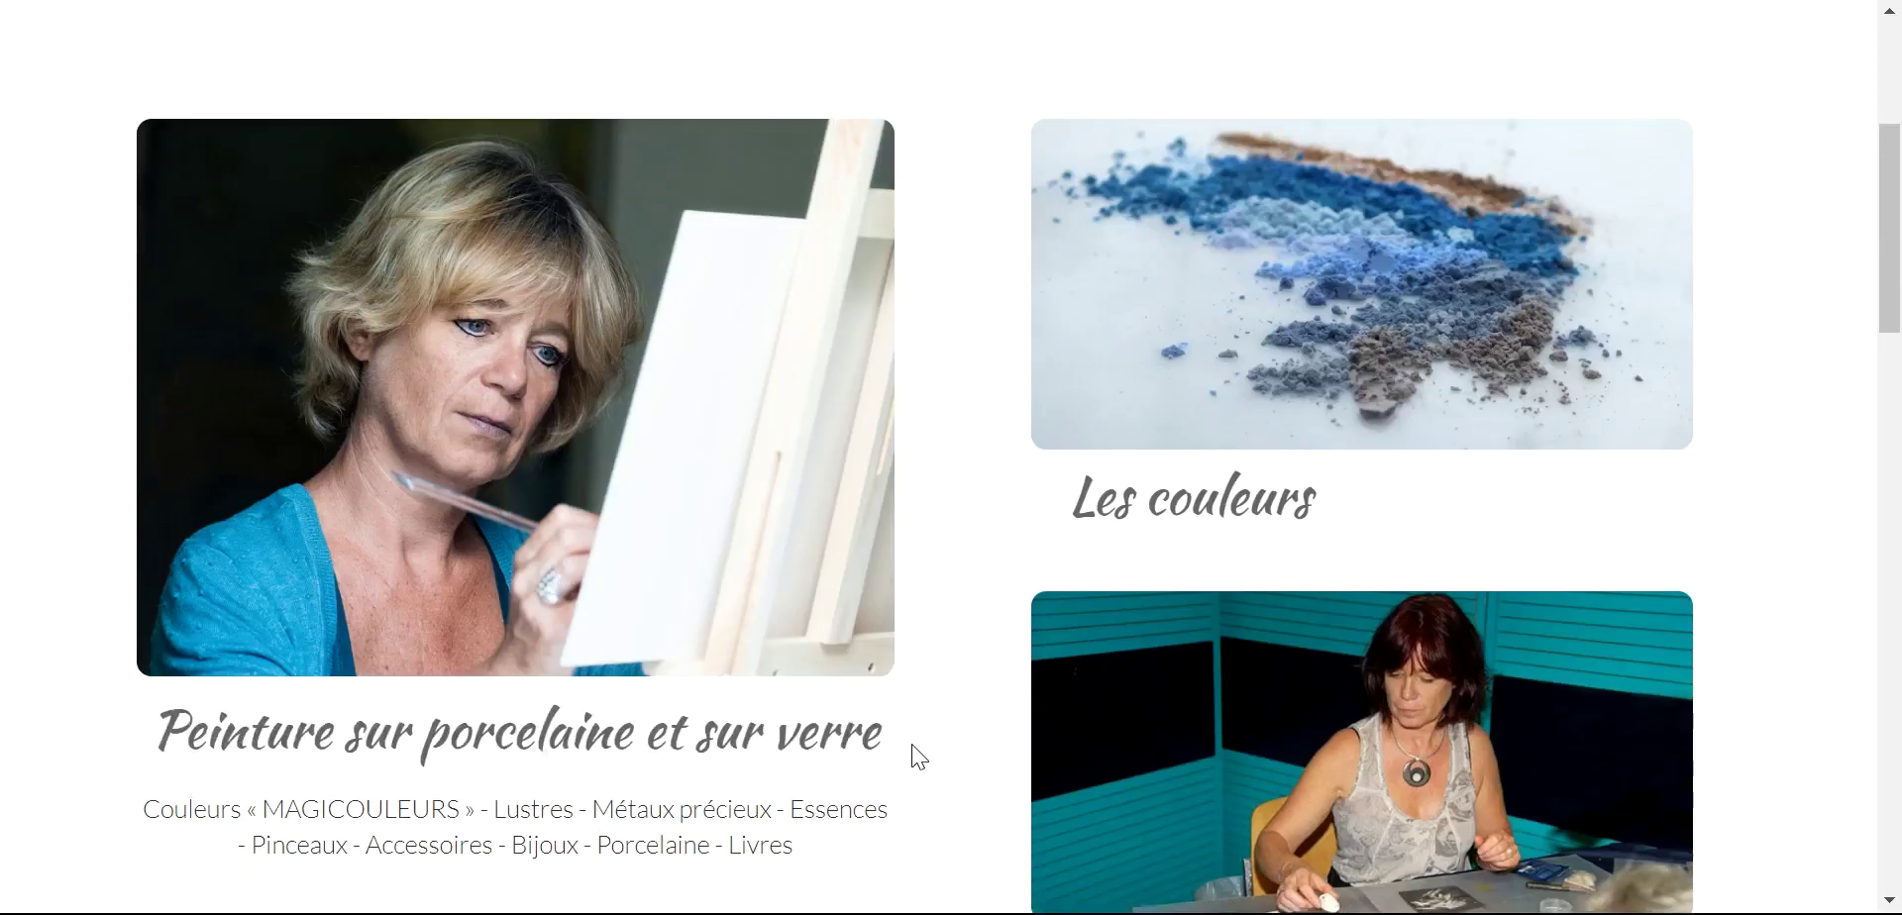
click(1274, 300)
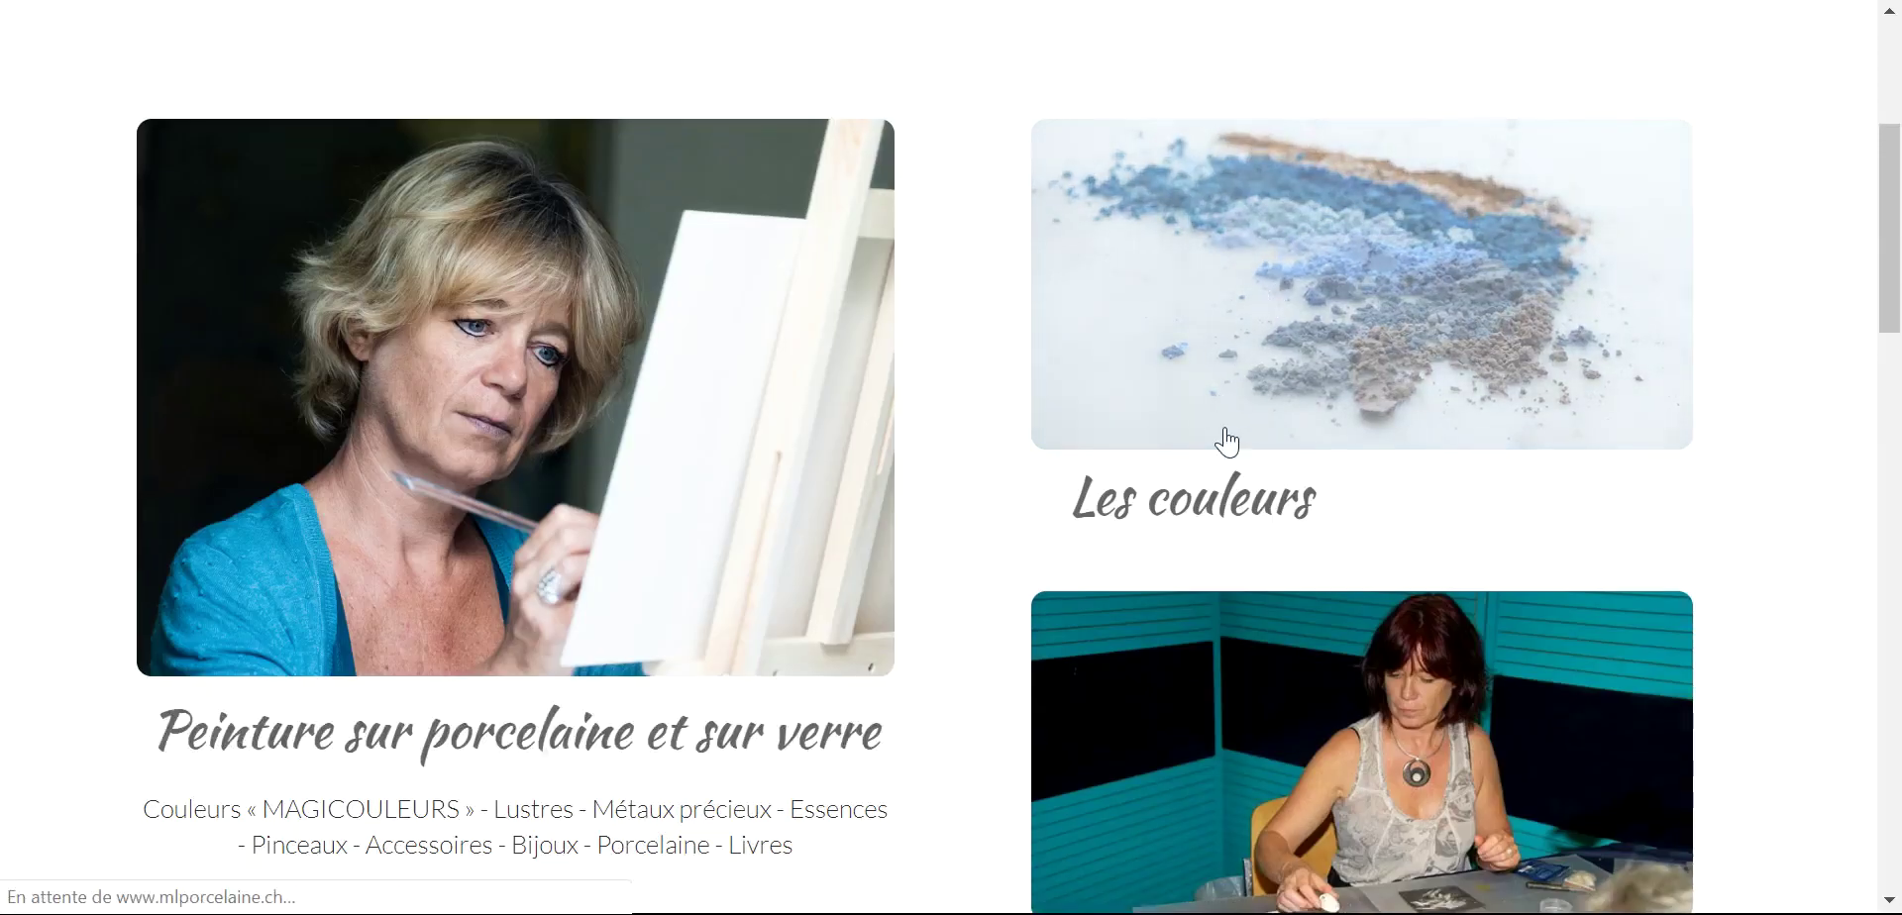
- Browse the ten LES COULEURS subcategory tiles, from Notre gamme to Les cristaux pour verre
scroll(1558, 458, down, 4)
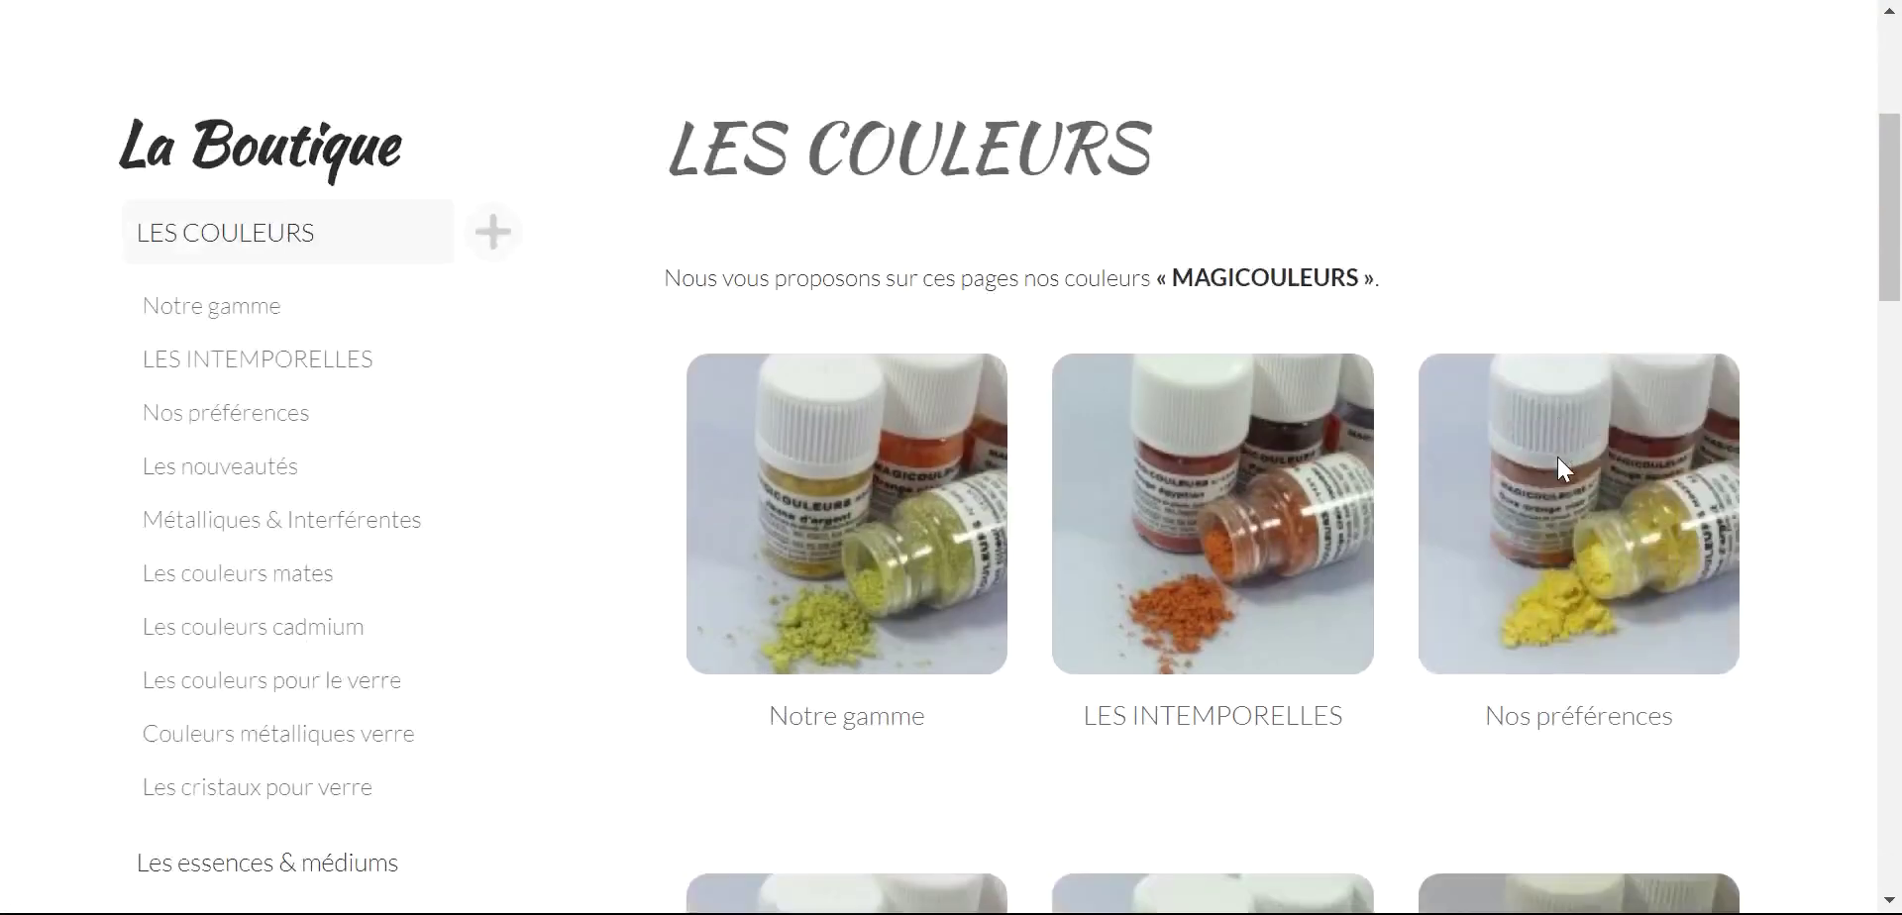
scroll(1414, 466, down, 4)
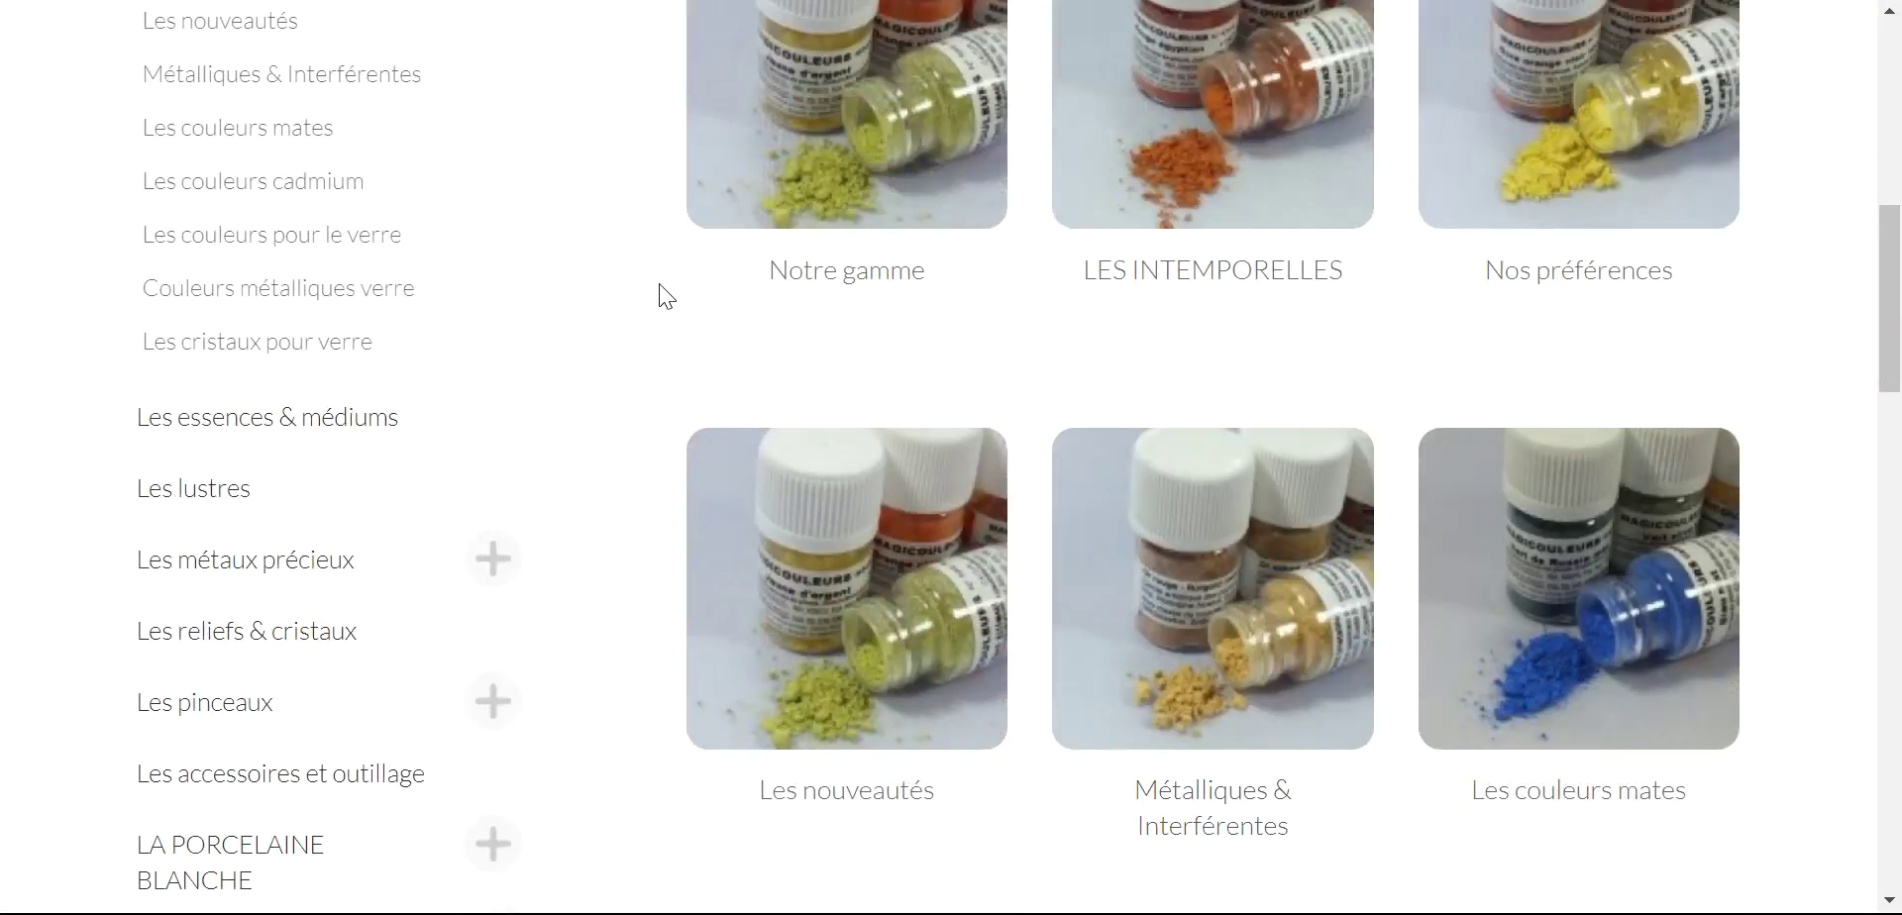
scroll(658, 287, up, 3)
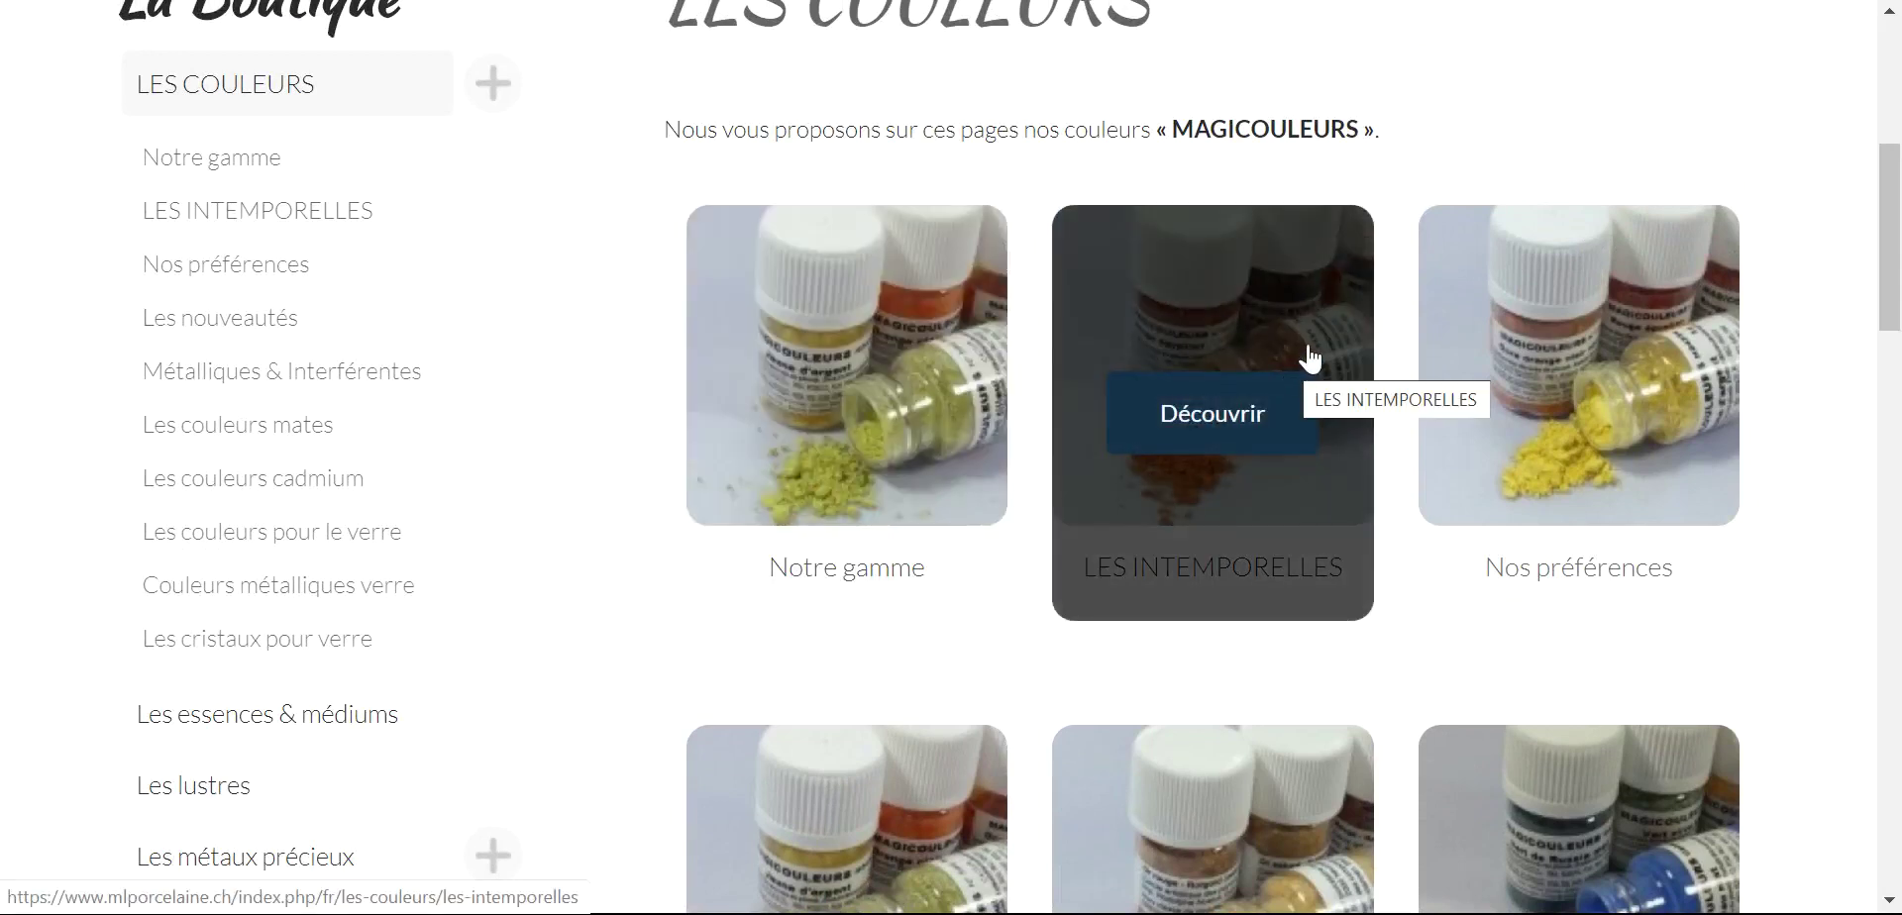
scroll(1312, 347, down, 2)
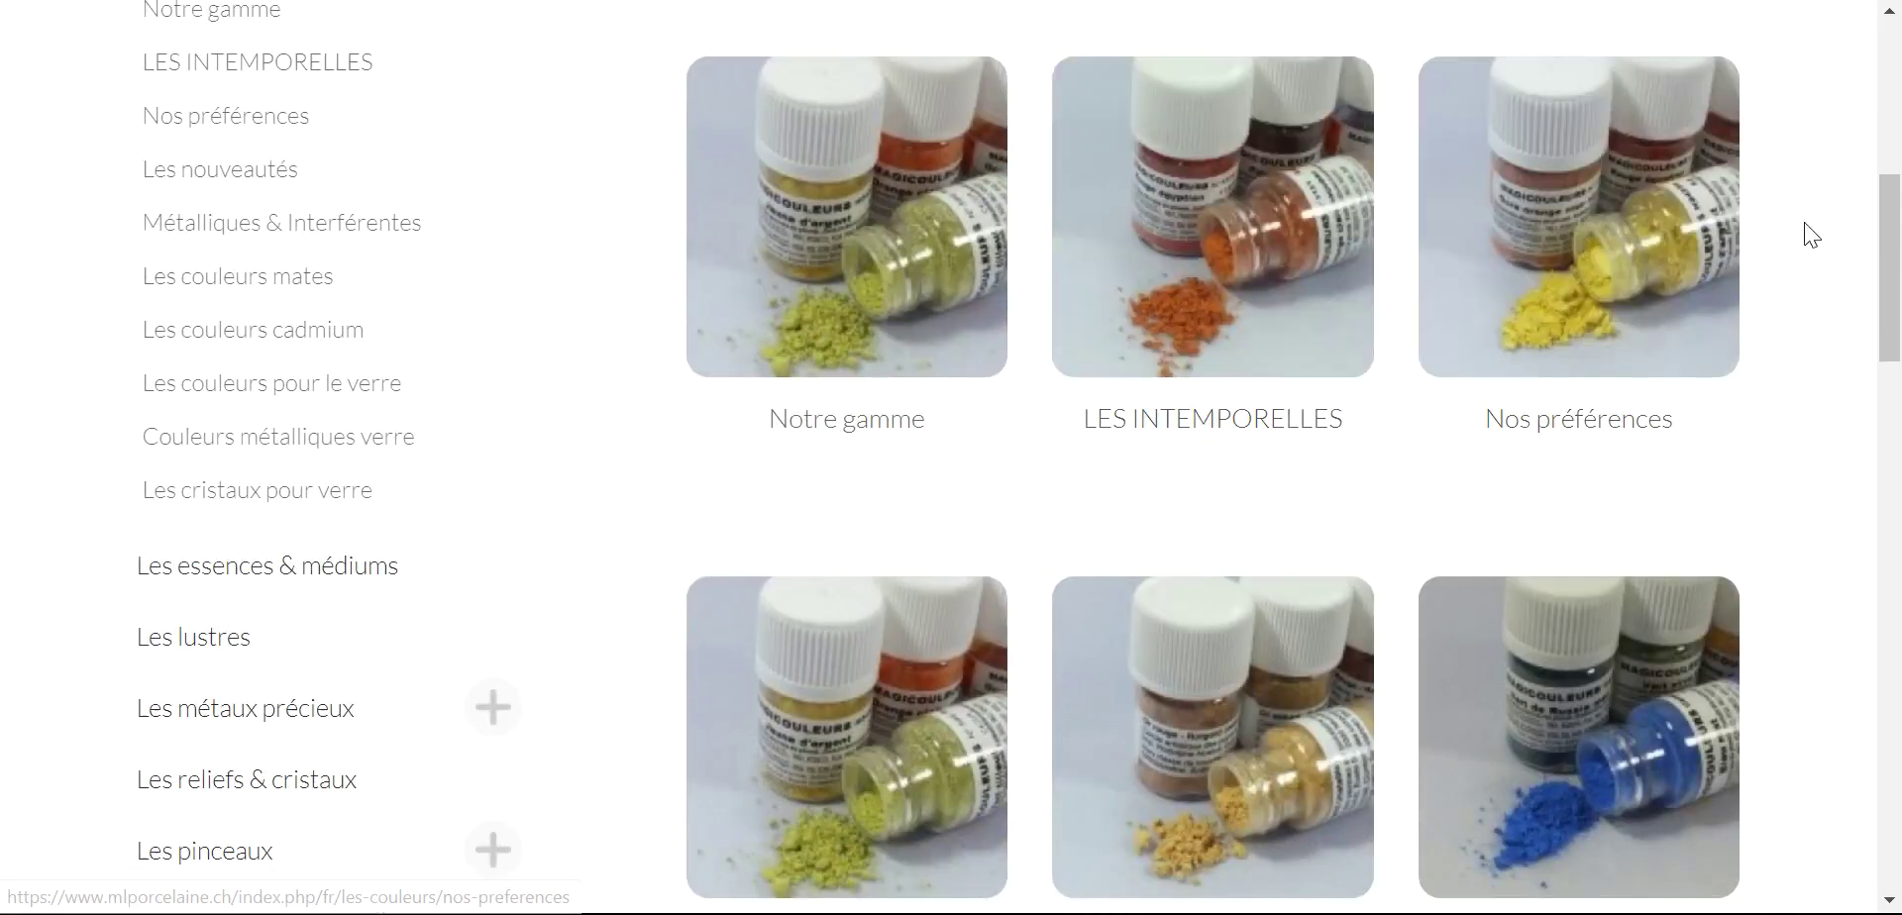
scroll(1805, 230, down, 3)
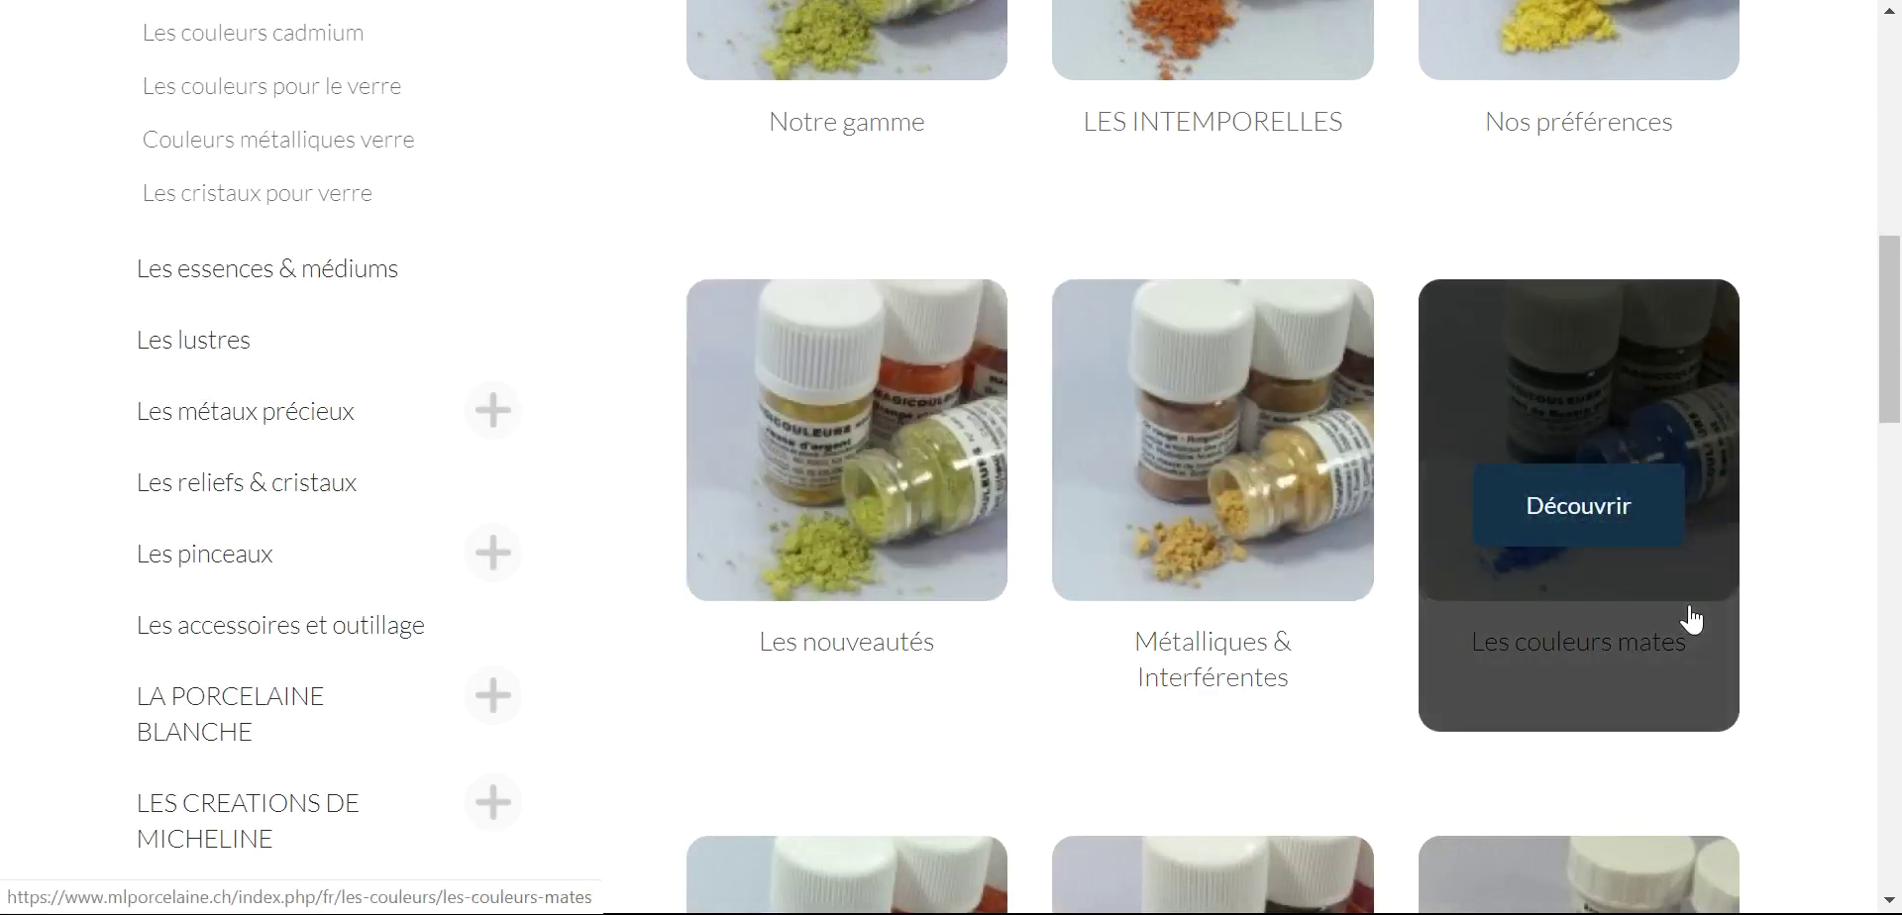
scroll(1572, 586, down, 4)
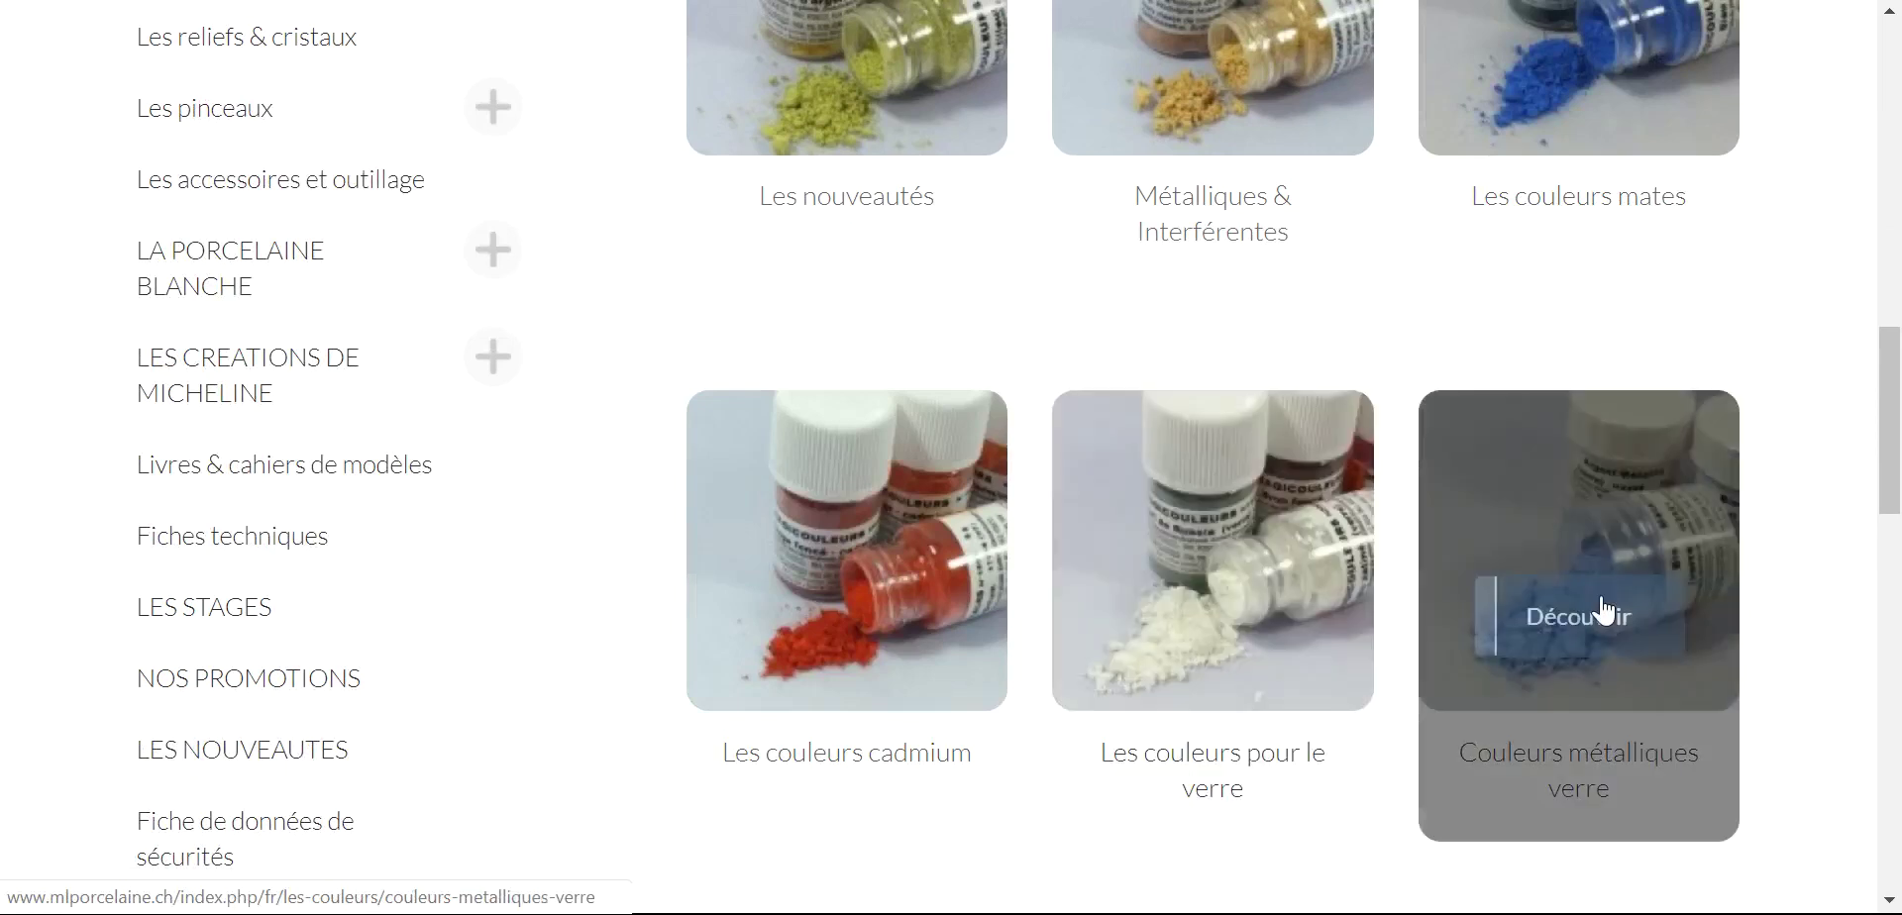
scroll(908, 771, down, 3)
scroll(1274, 692, up, 6)
scroll(991, 630, up, 5)
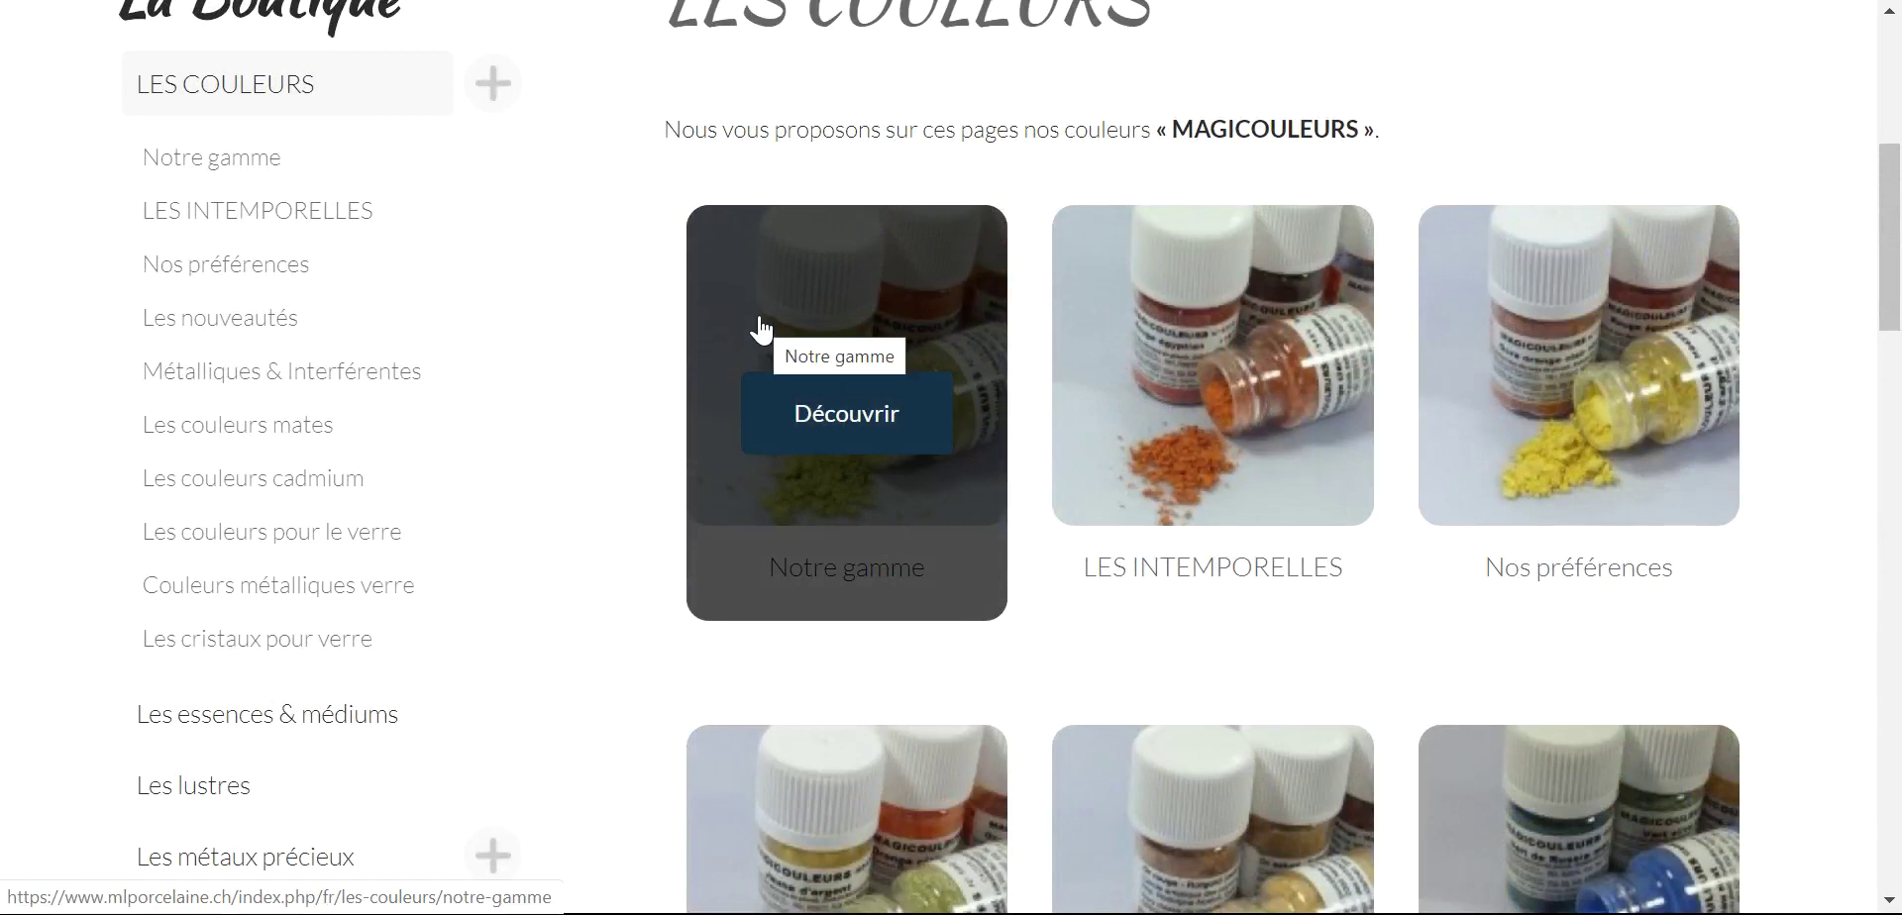
- Open the Notre gamme range of 128 colours and review its 'Trier par' sort options
click(745, 311)
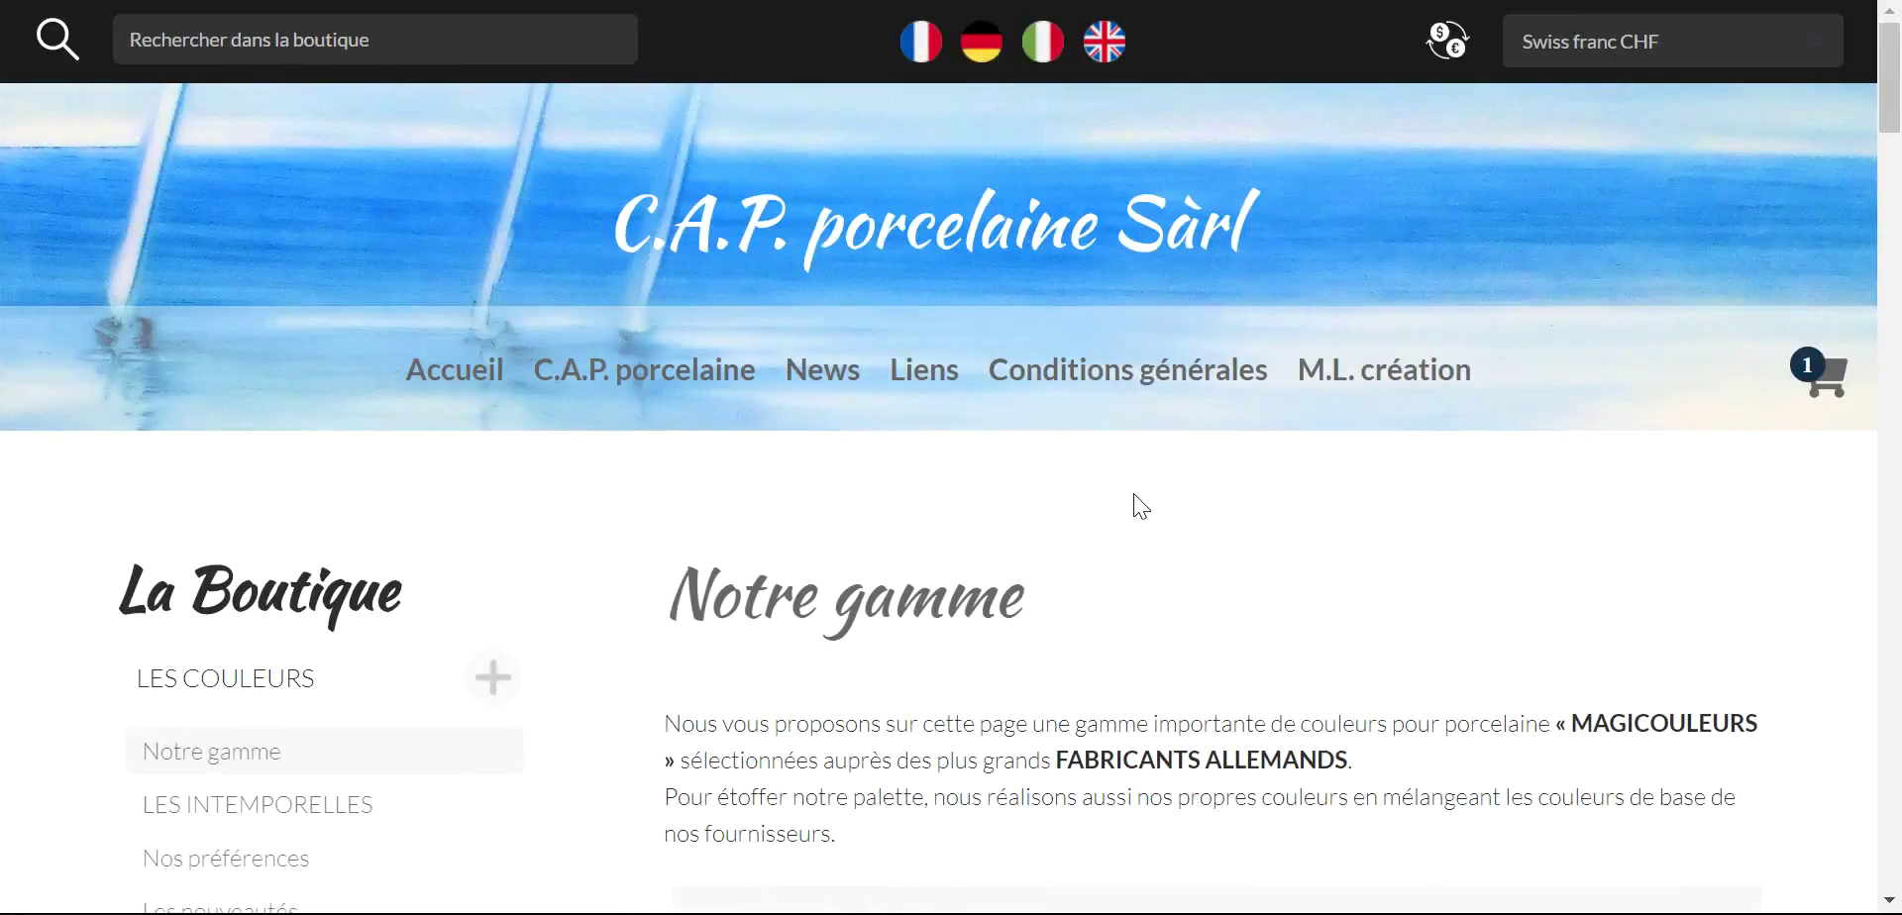
scroll(1136, 500, down, 5)
scroll(1052, 548, down, 2)
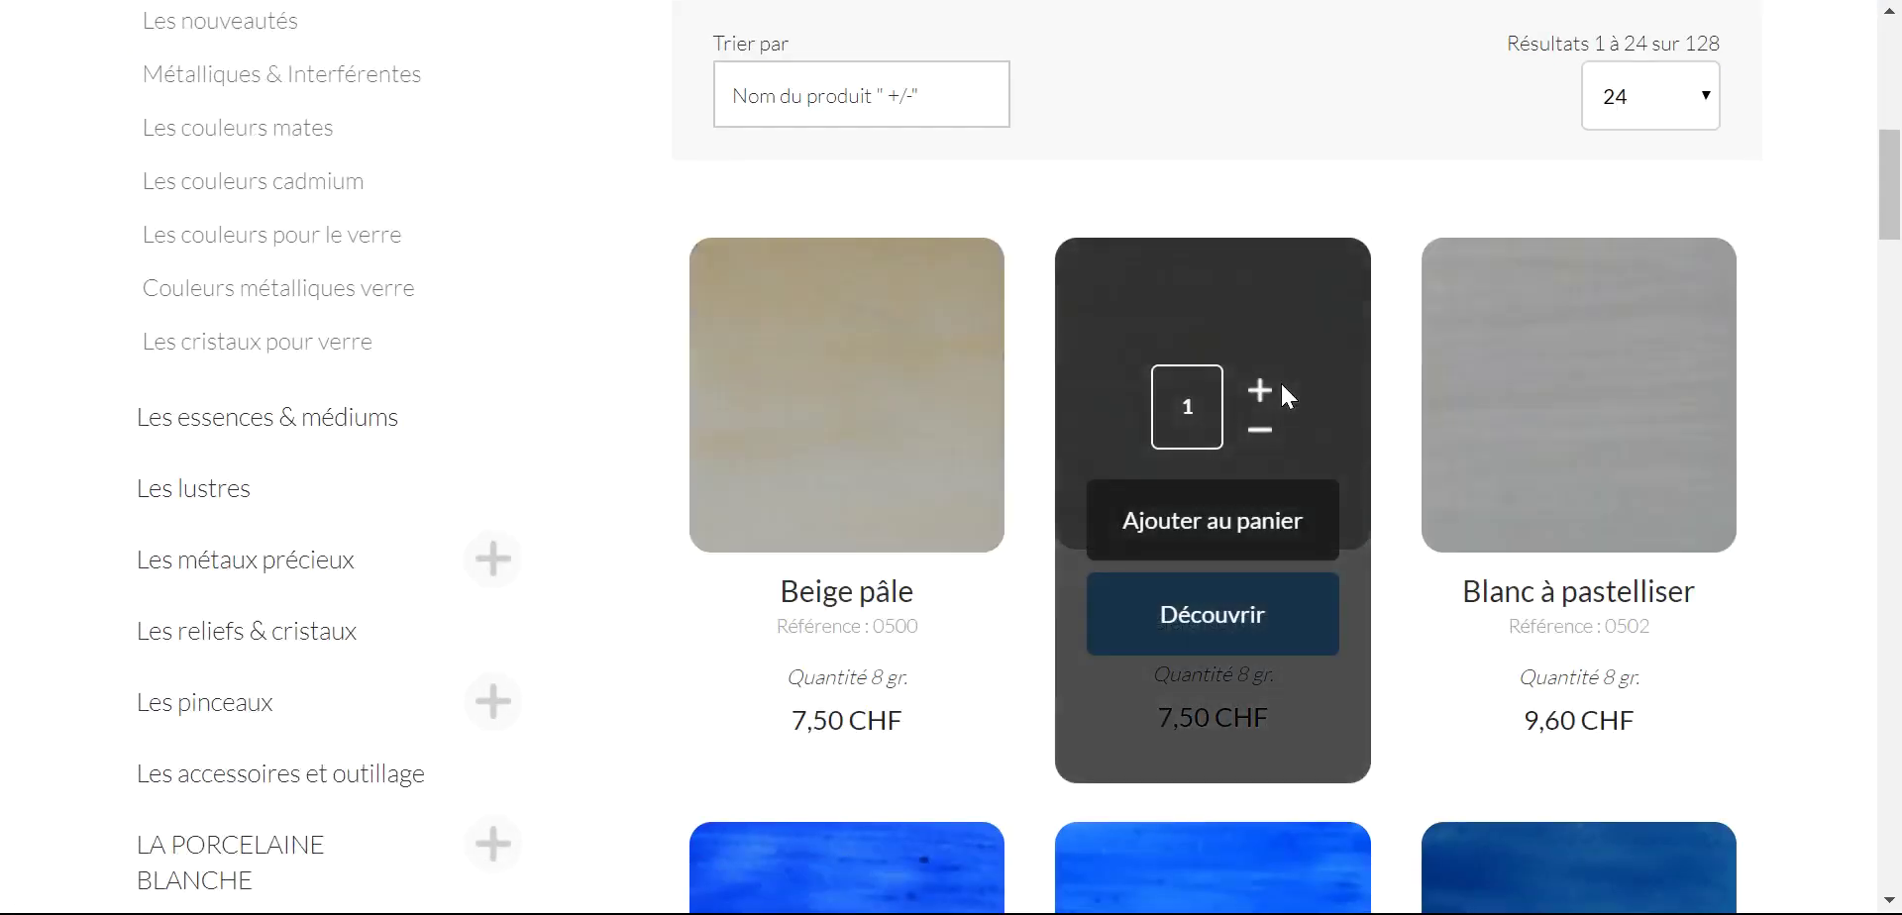
click(890, 102)
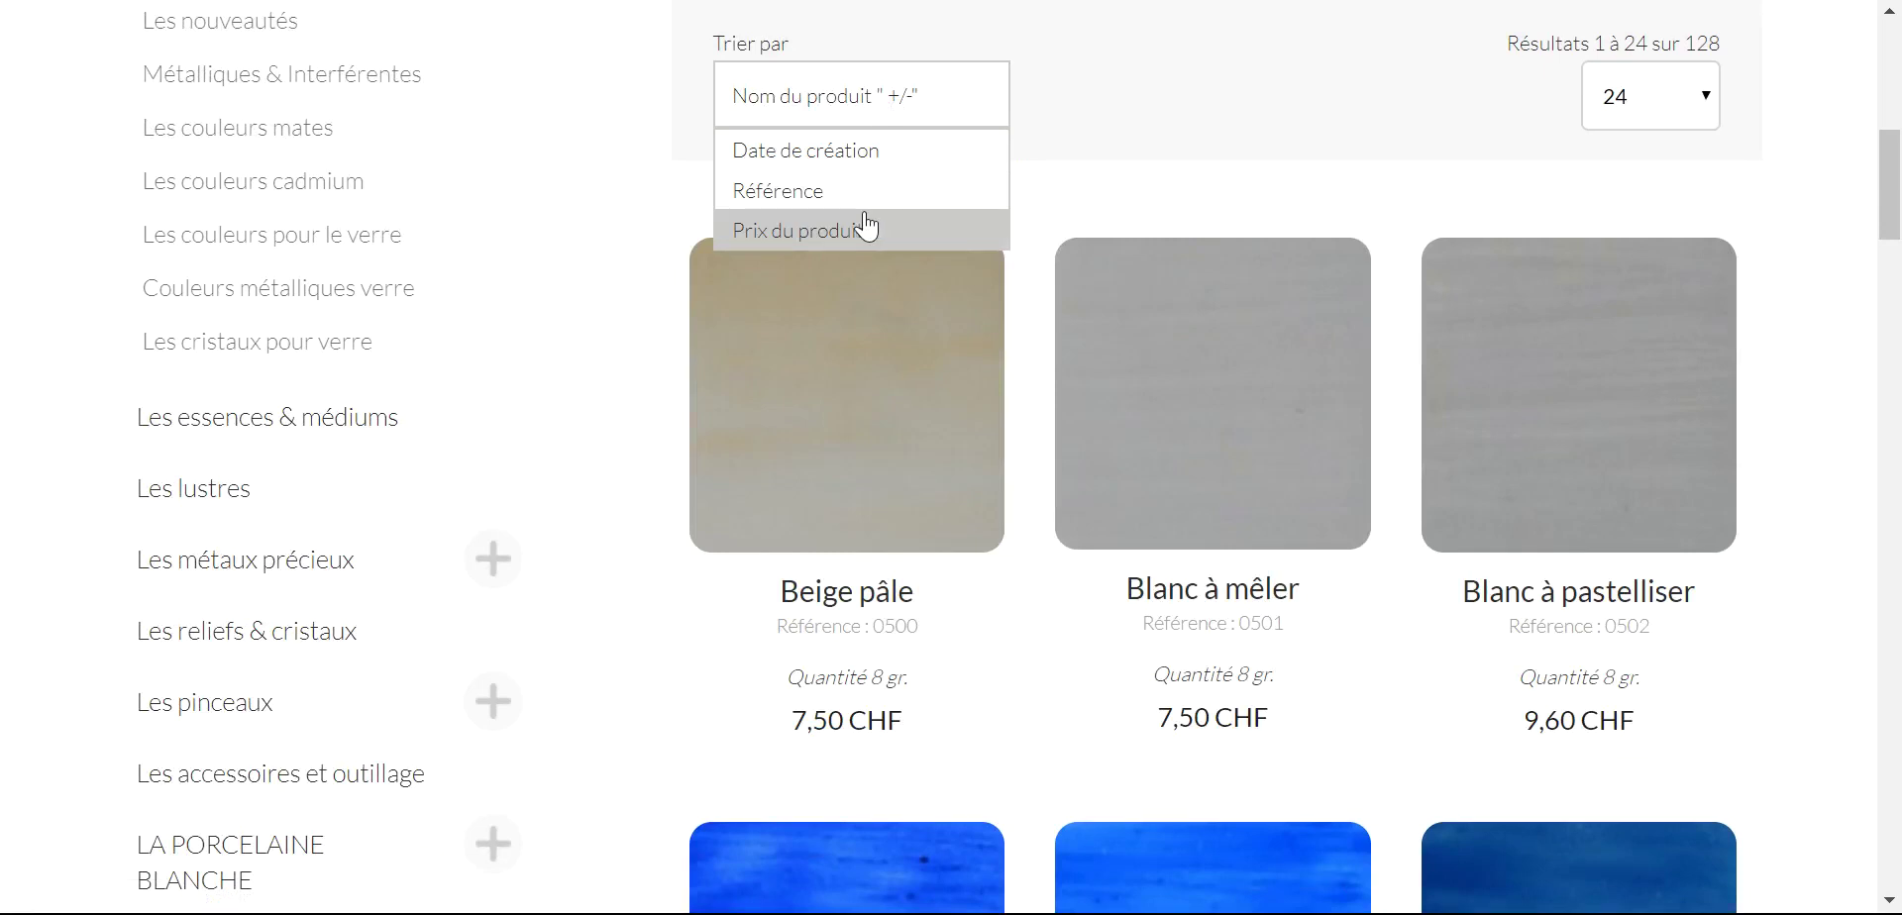
scroll(587, 307, up, 10)
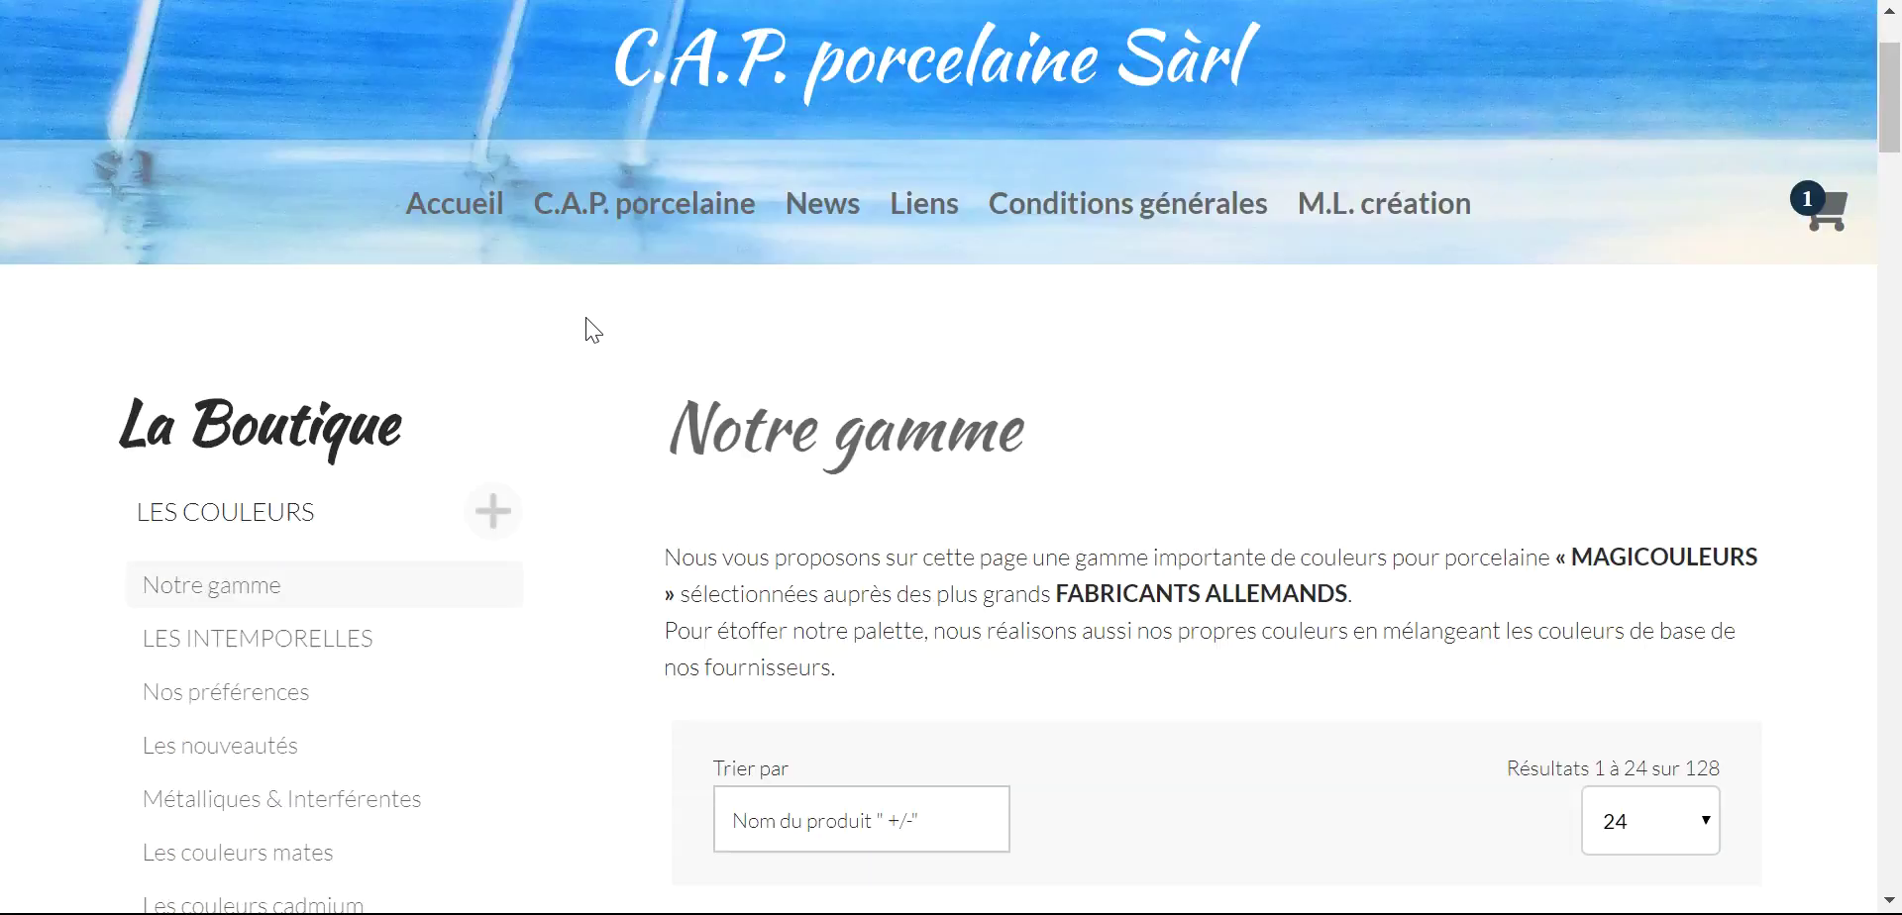
- Search the shop for 'blanc'
click(328, 42)
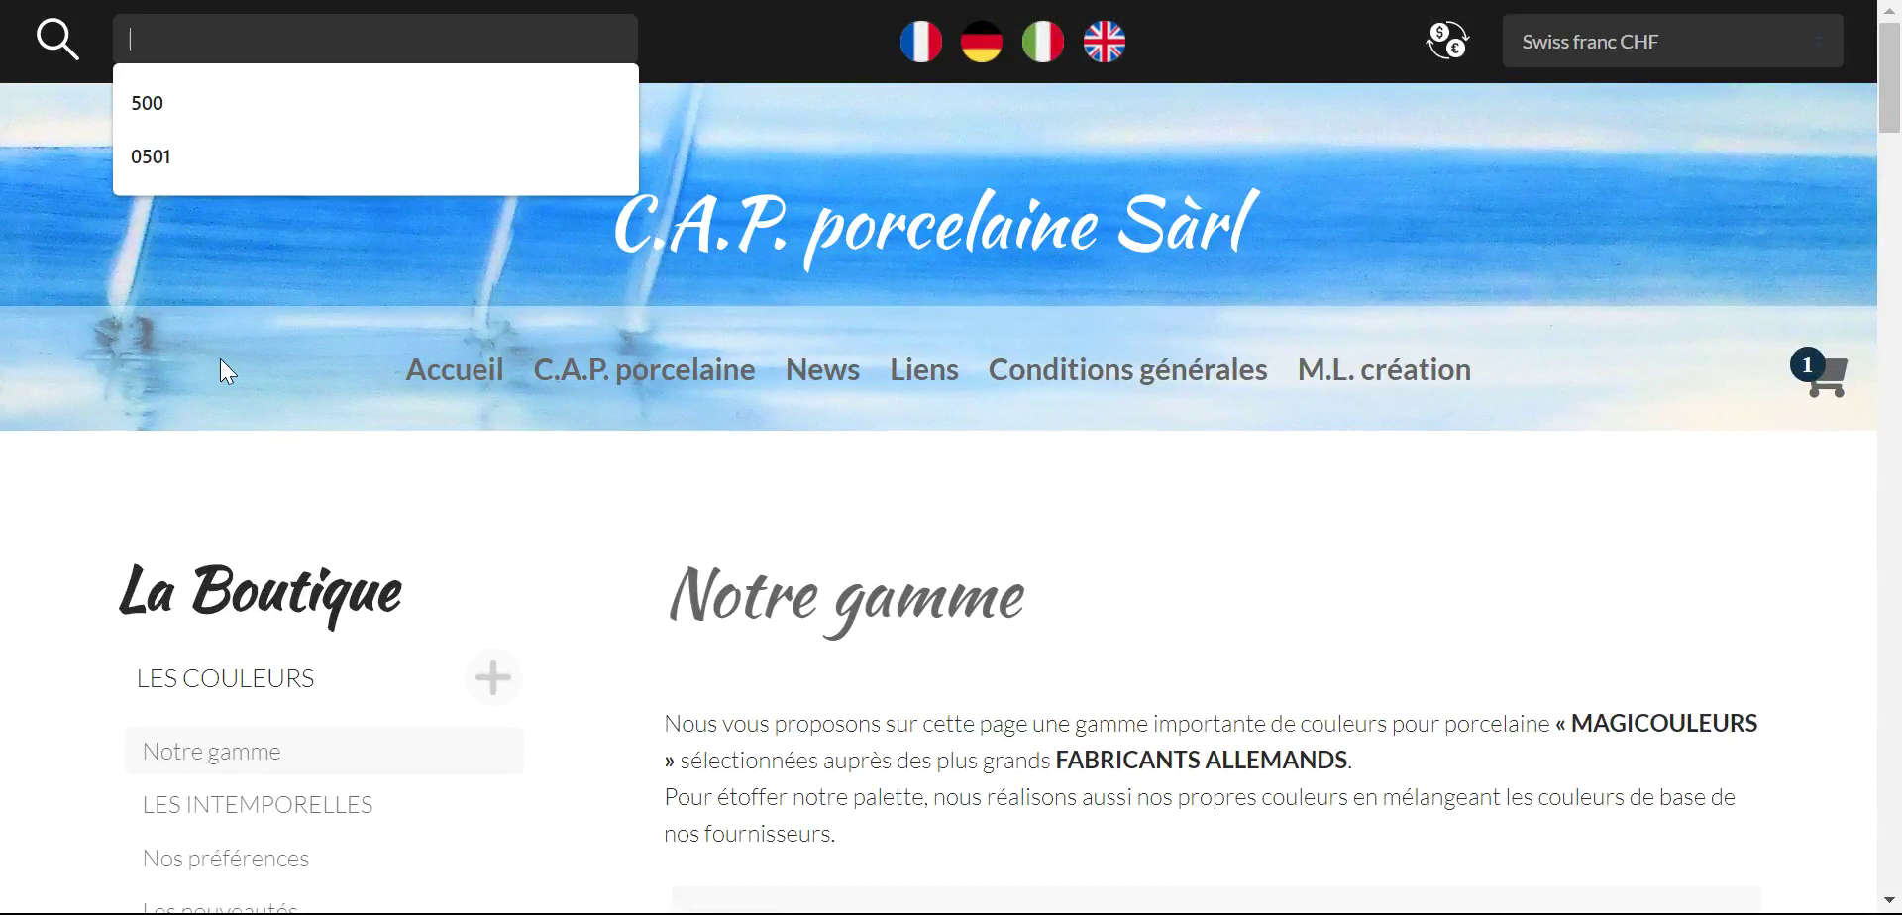
text(blanc)
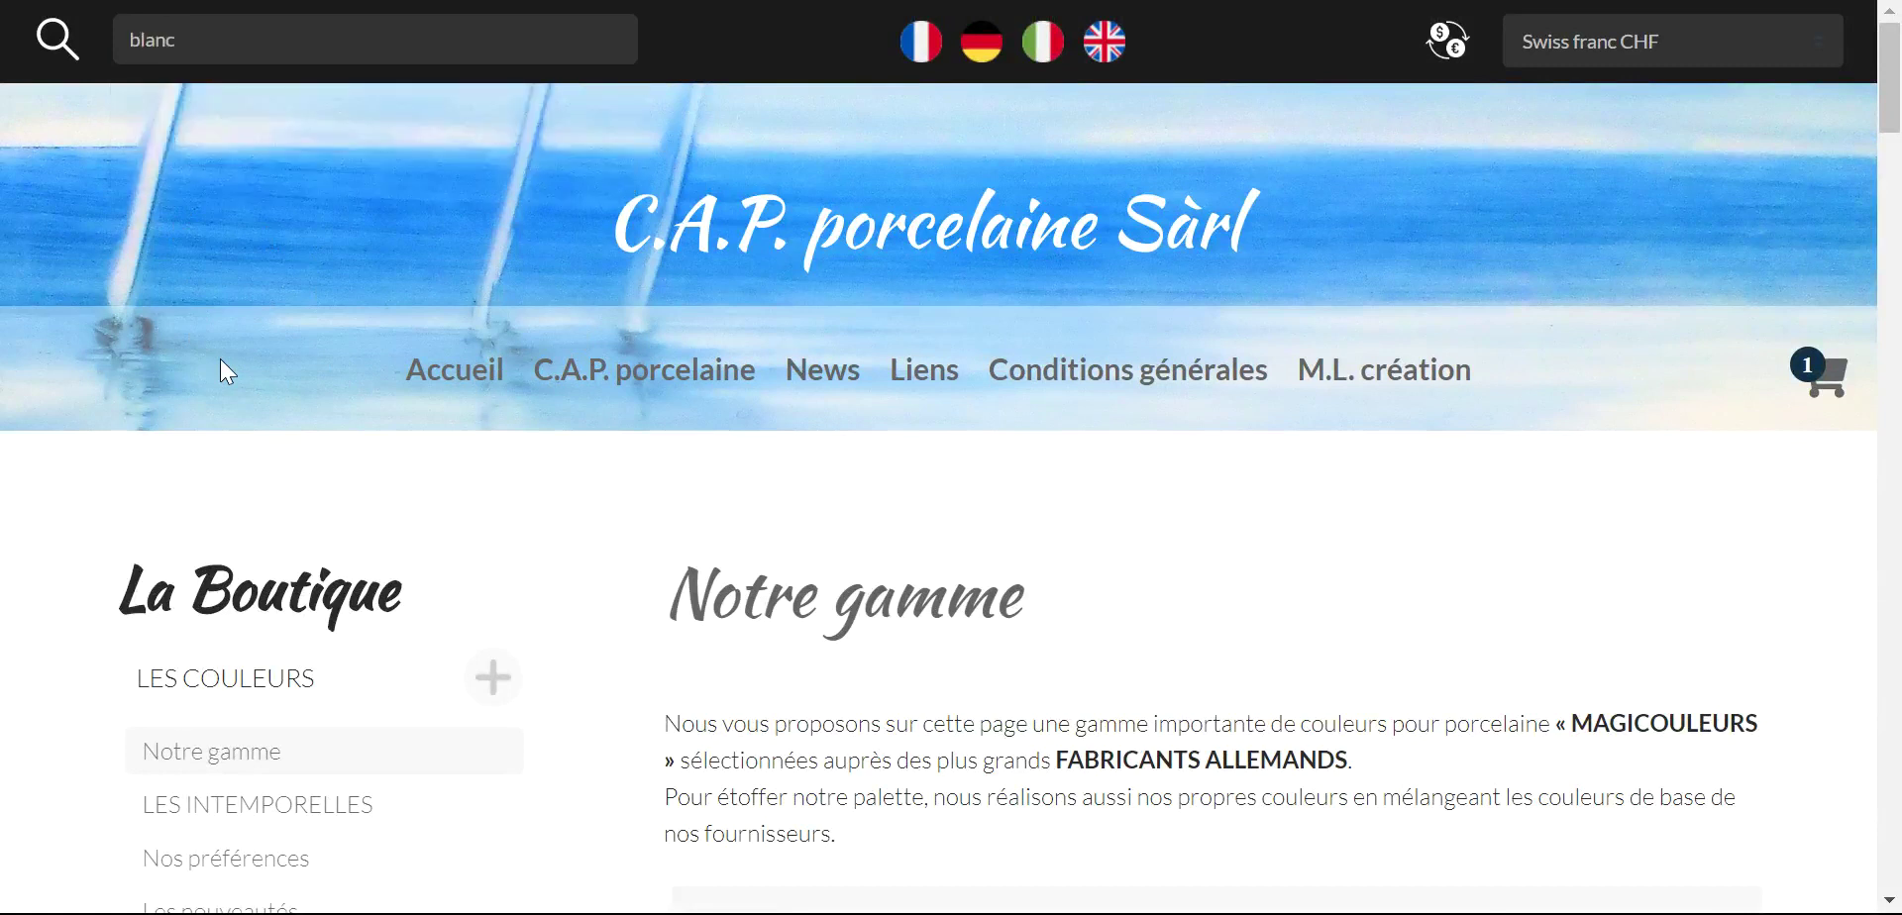
key(Return)
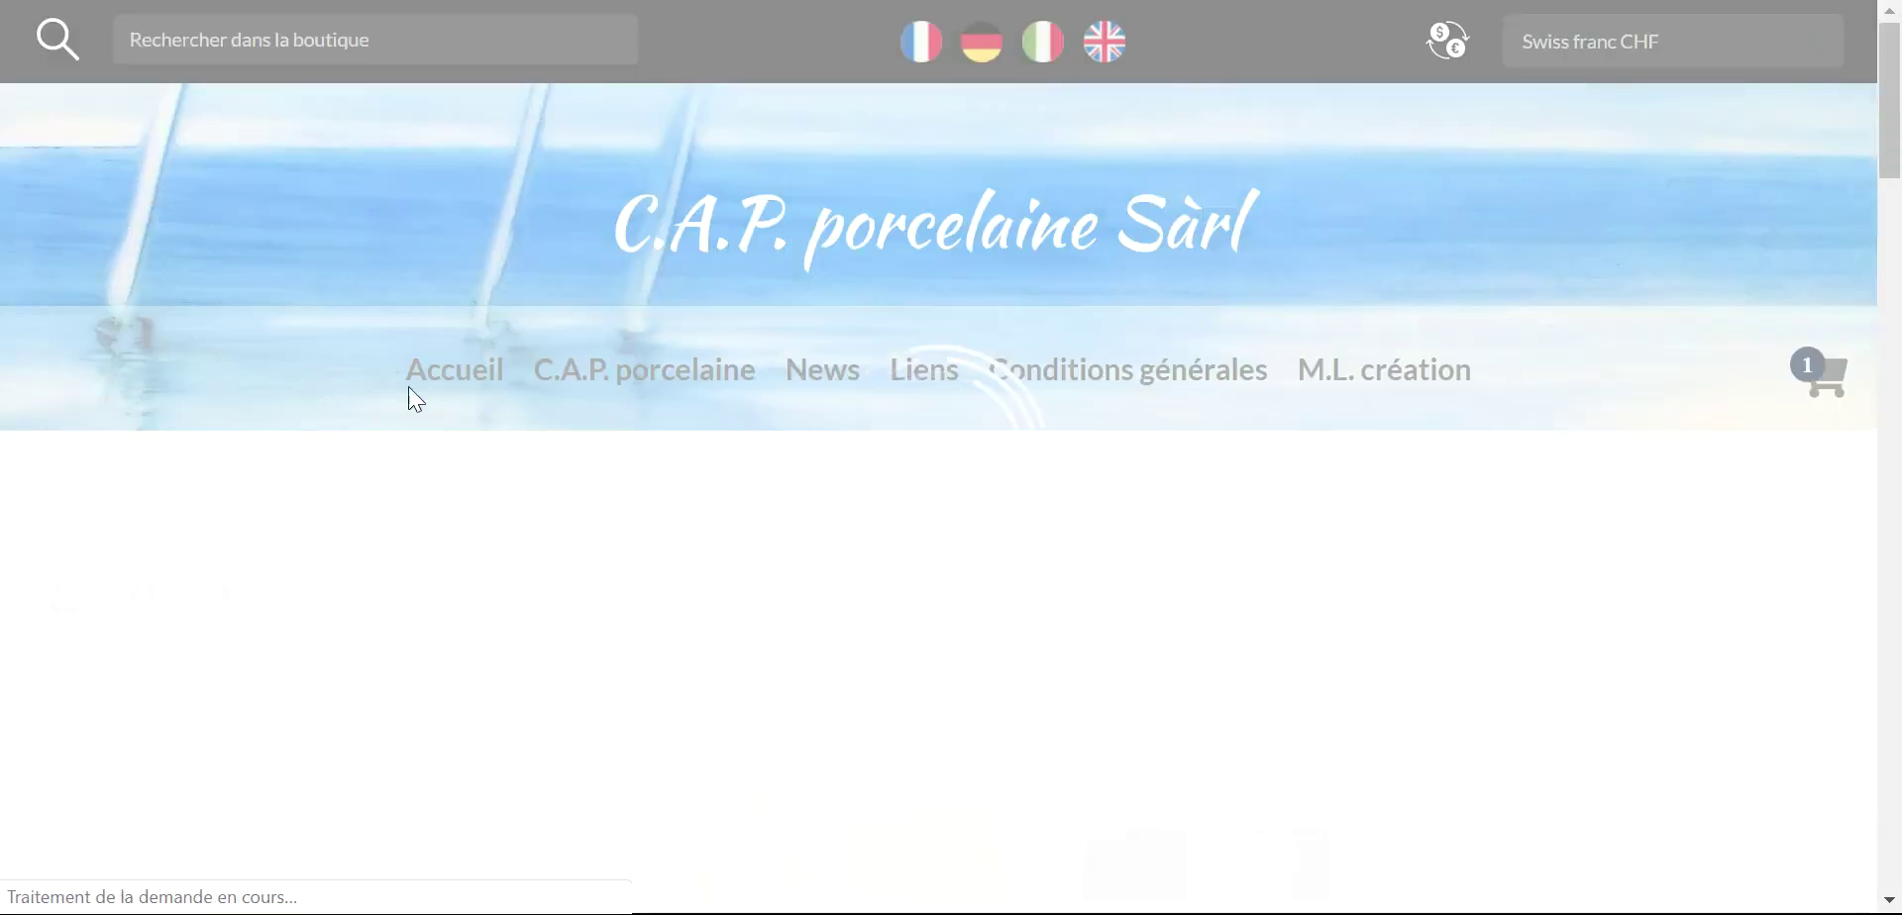
- Browse the 13 product cards returned for 'blanc'
scroll(555, 342, down, 3)
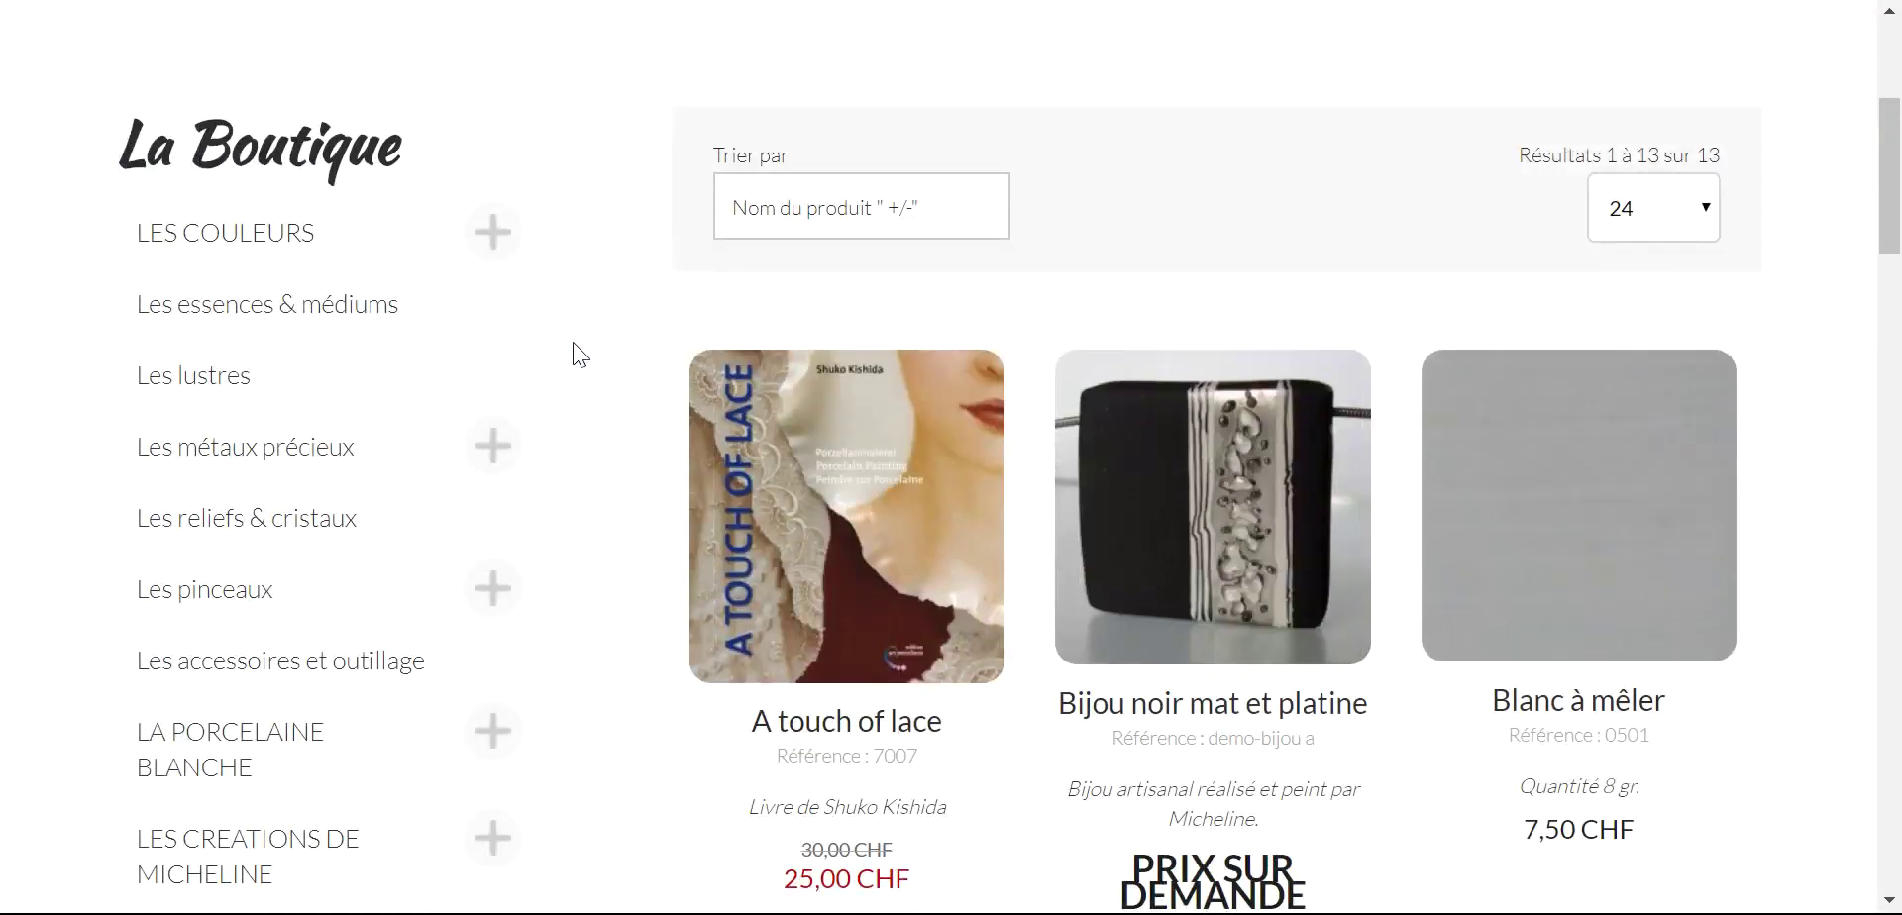
scroll(573, 342, up, 3)
scroll(573, 357, down, 1)
scroll(574, 361, down, 4)
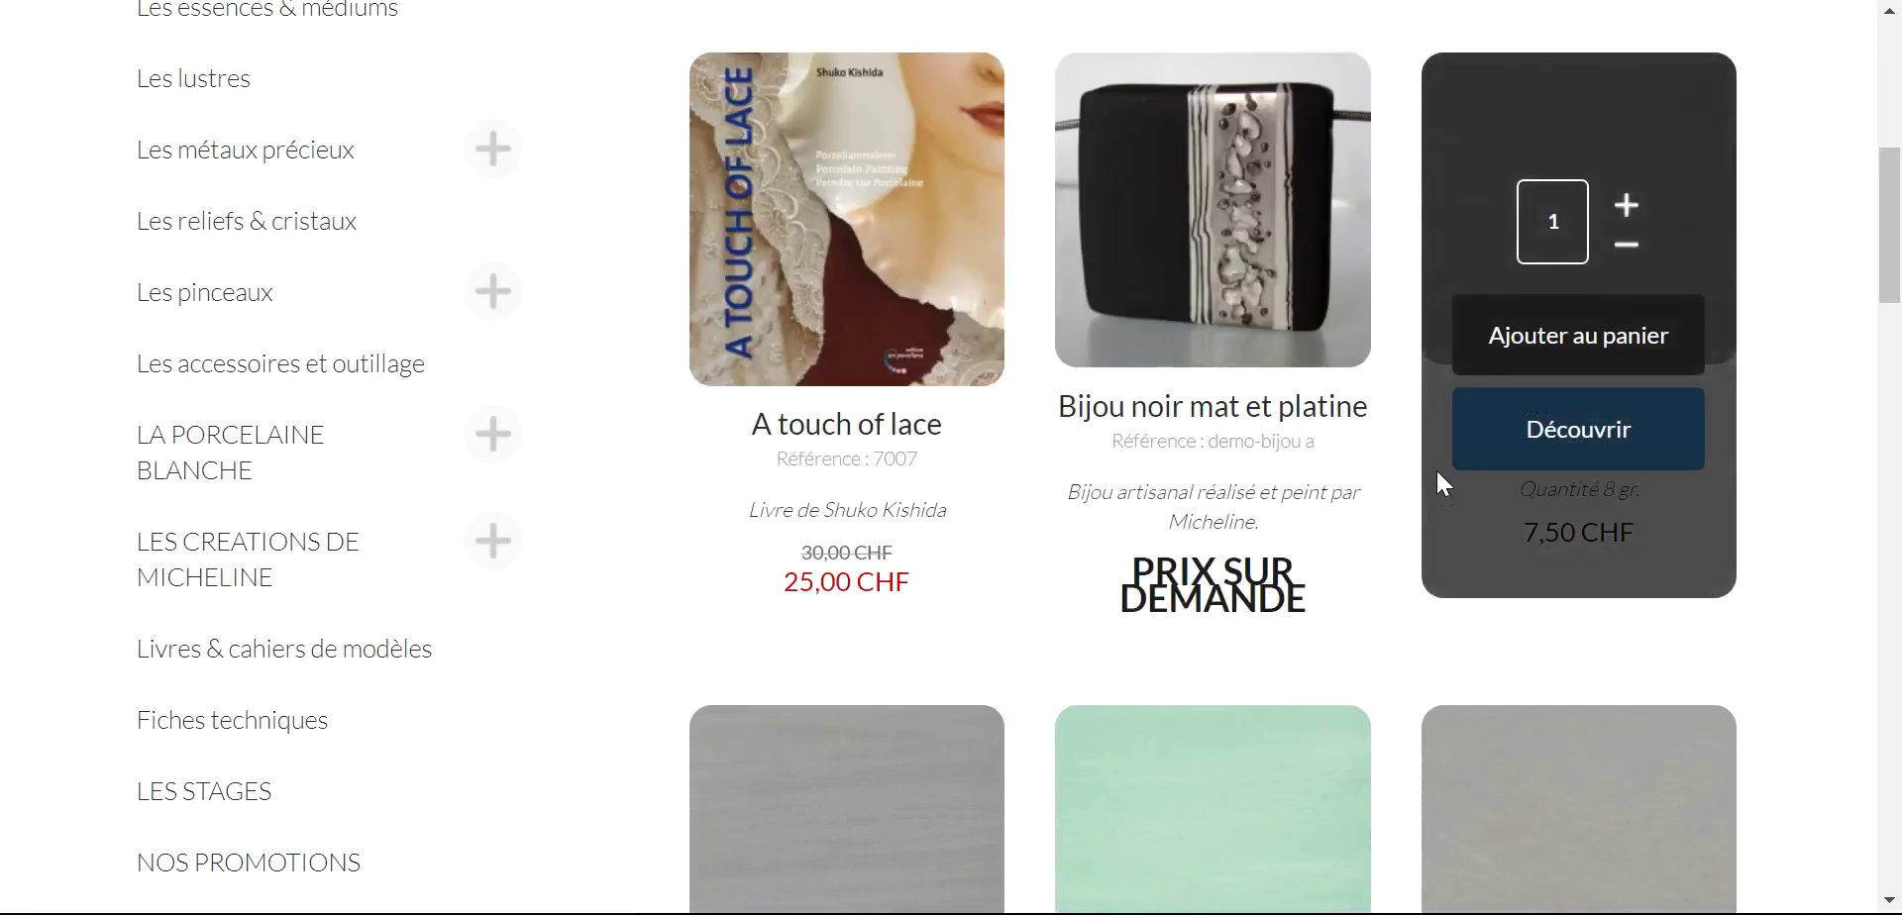
mouse_move(830, 349)
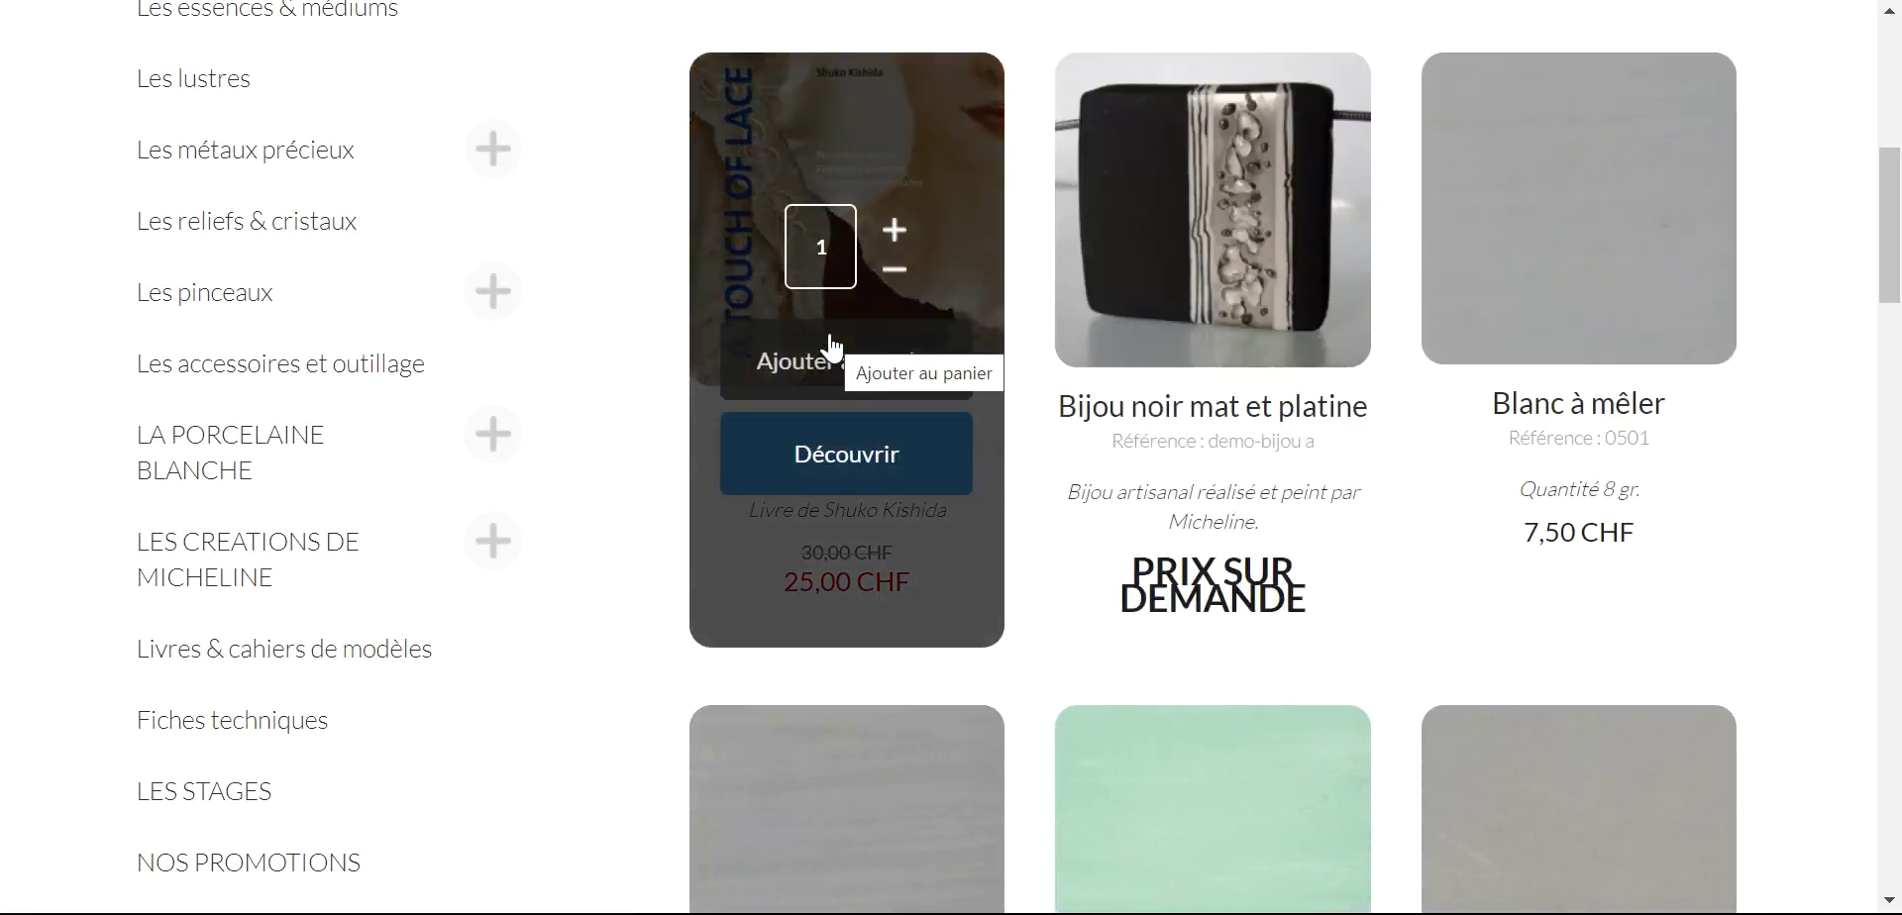
mouse_move(1633, 334)
scroll(1631, 334, down, 8)
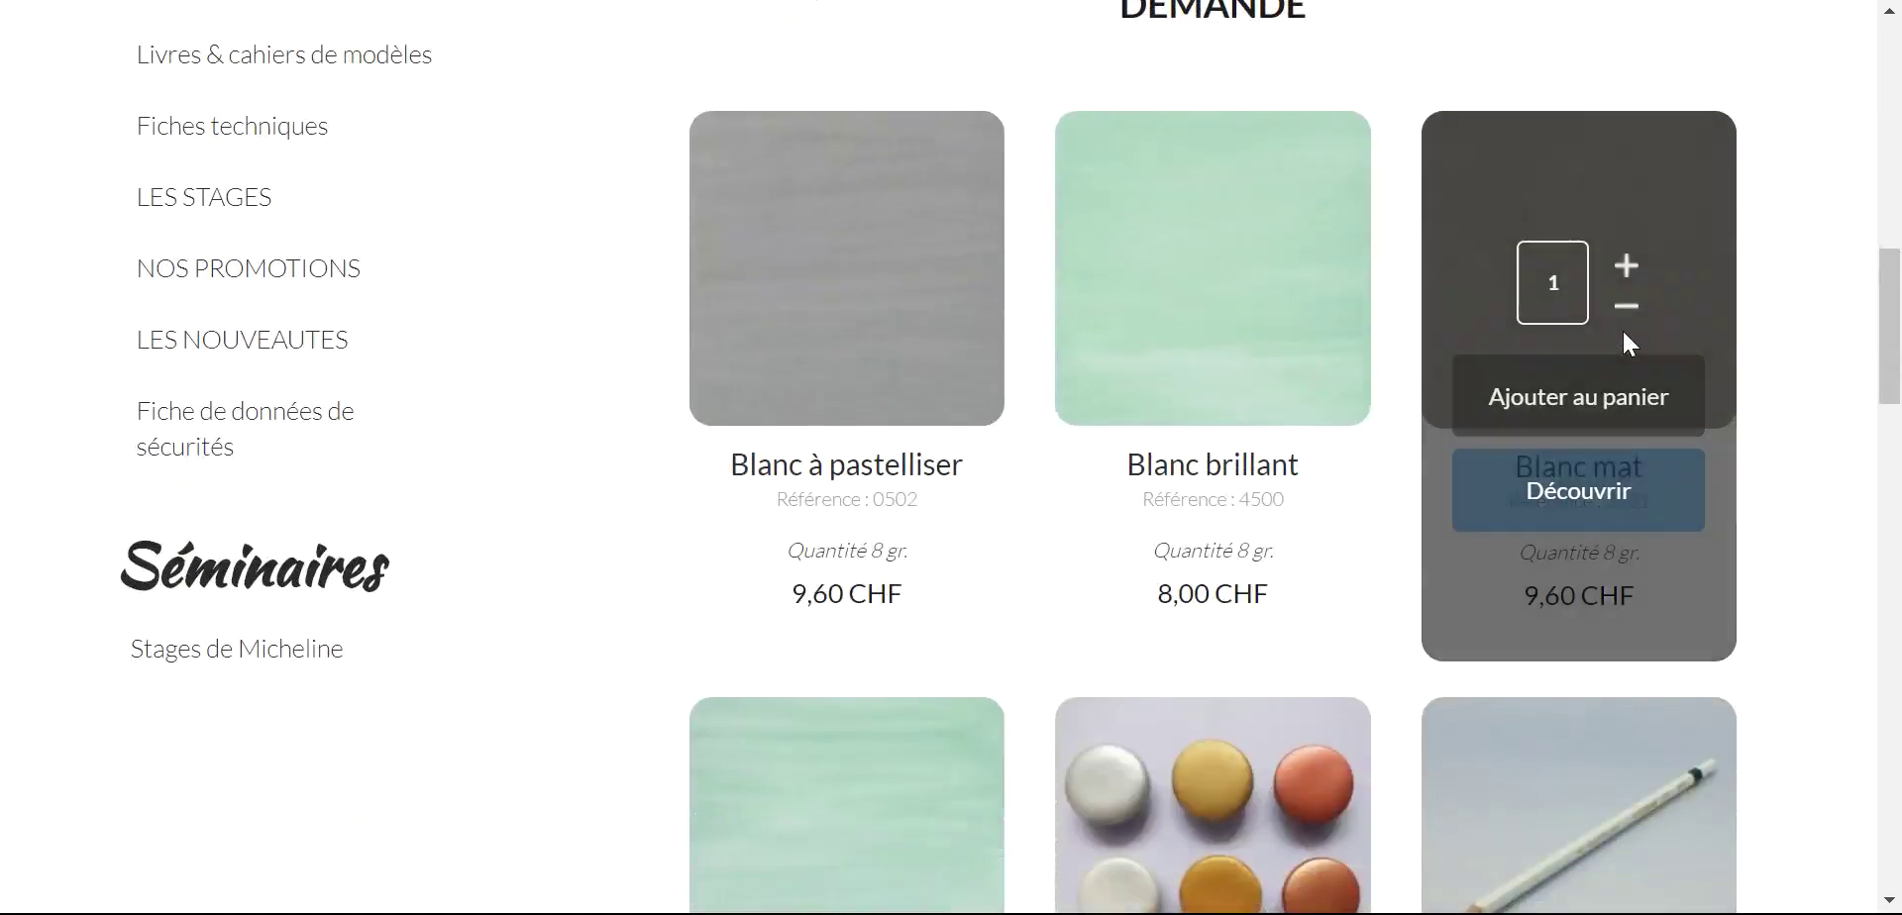
scroll(1866, 450, down, 4)
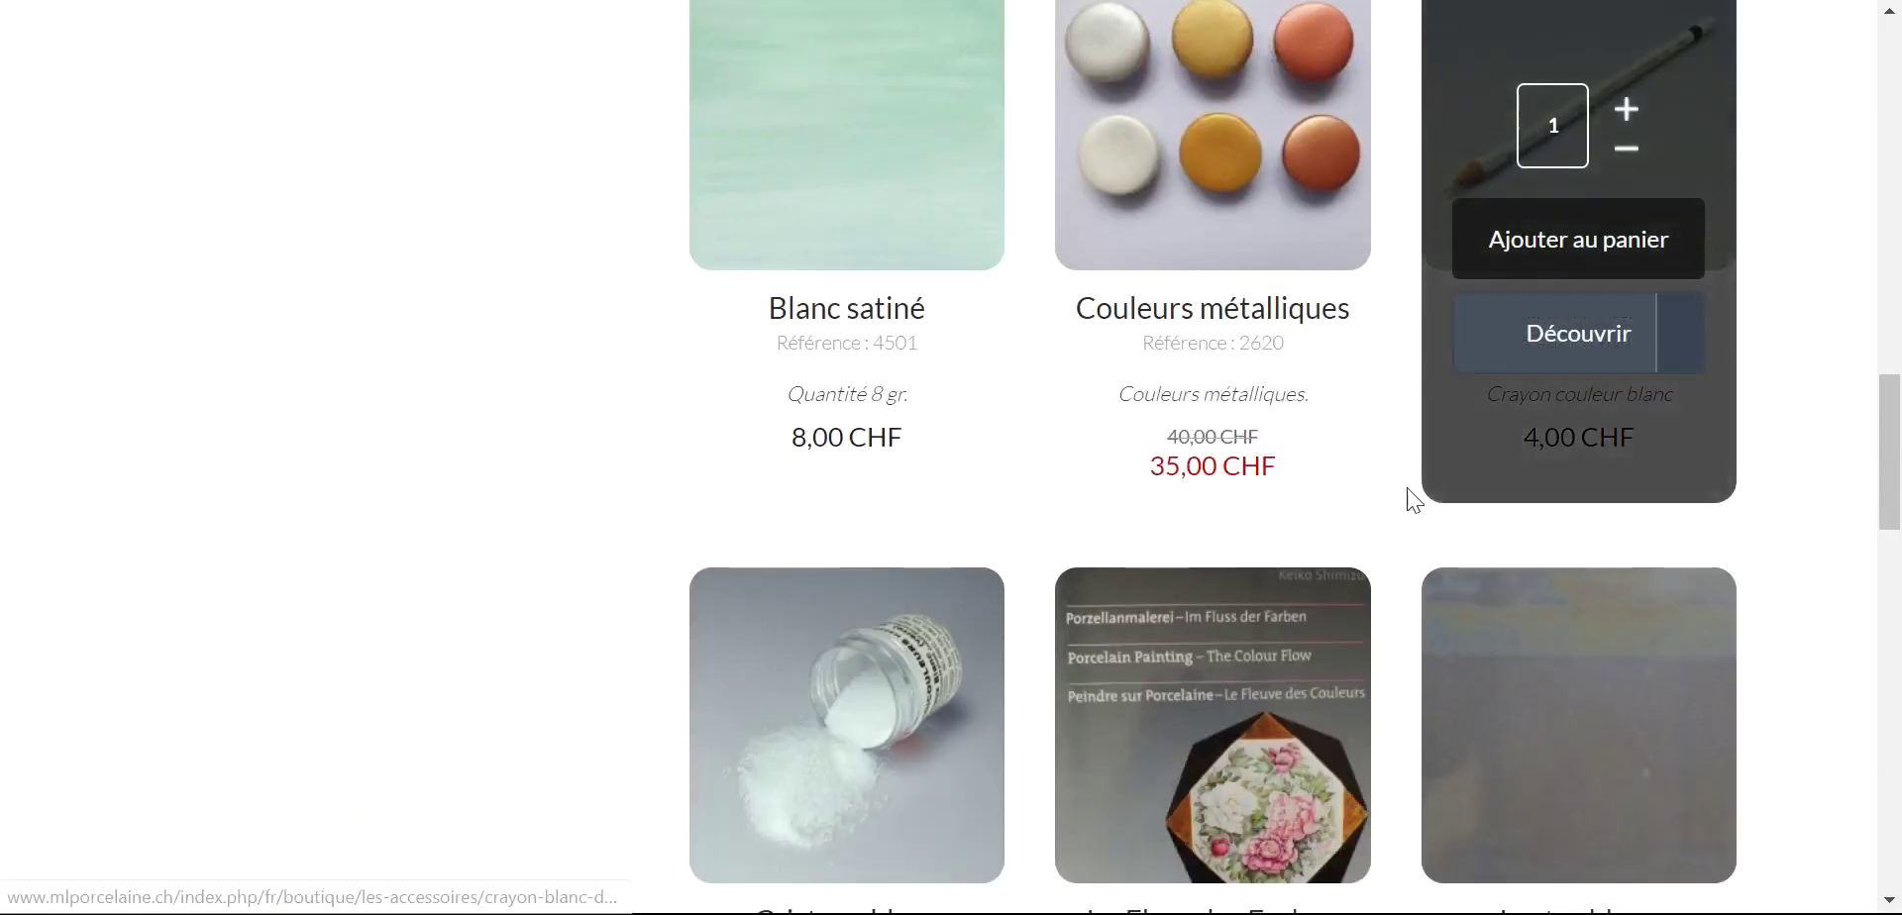
mouse_move(884, 337)
scroll(1464, 490, down, 3)
mouse_move(1260, 607)
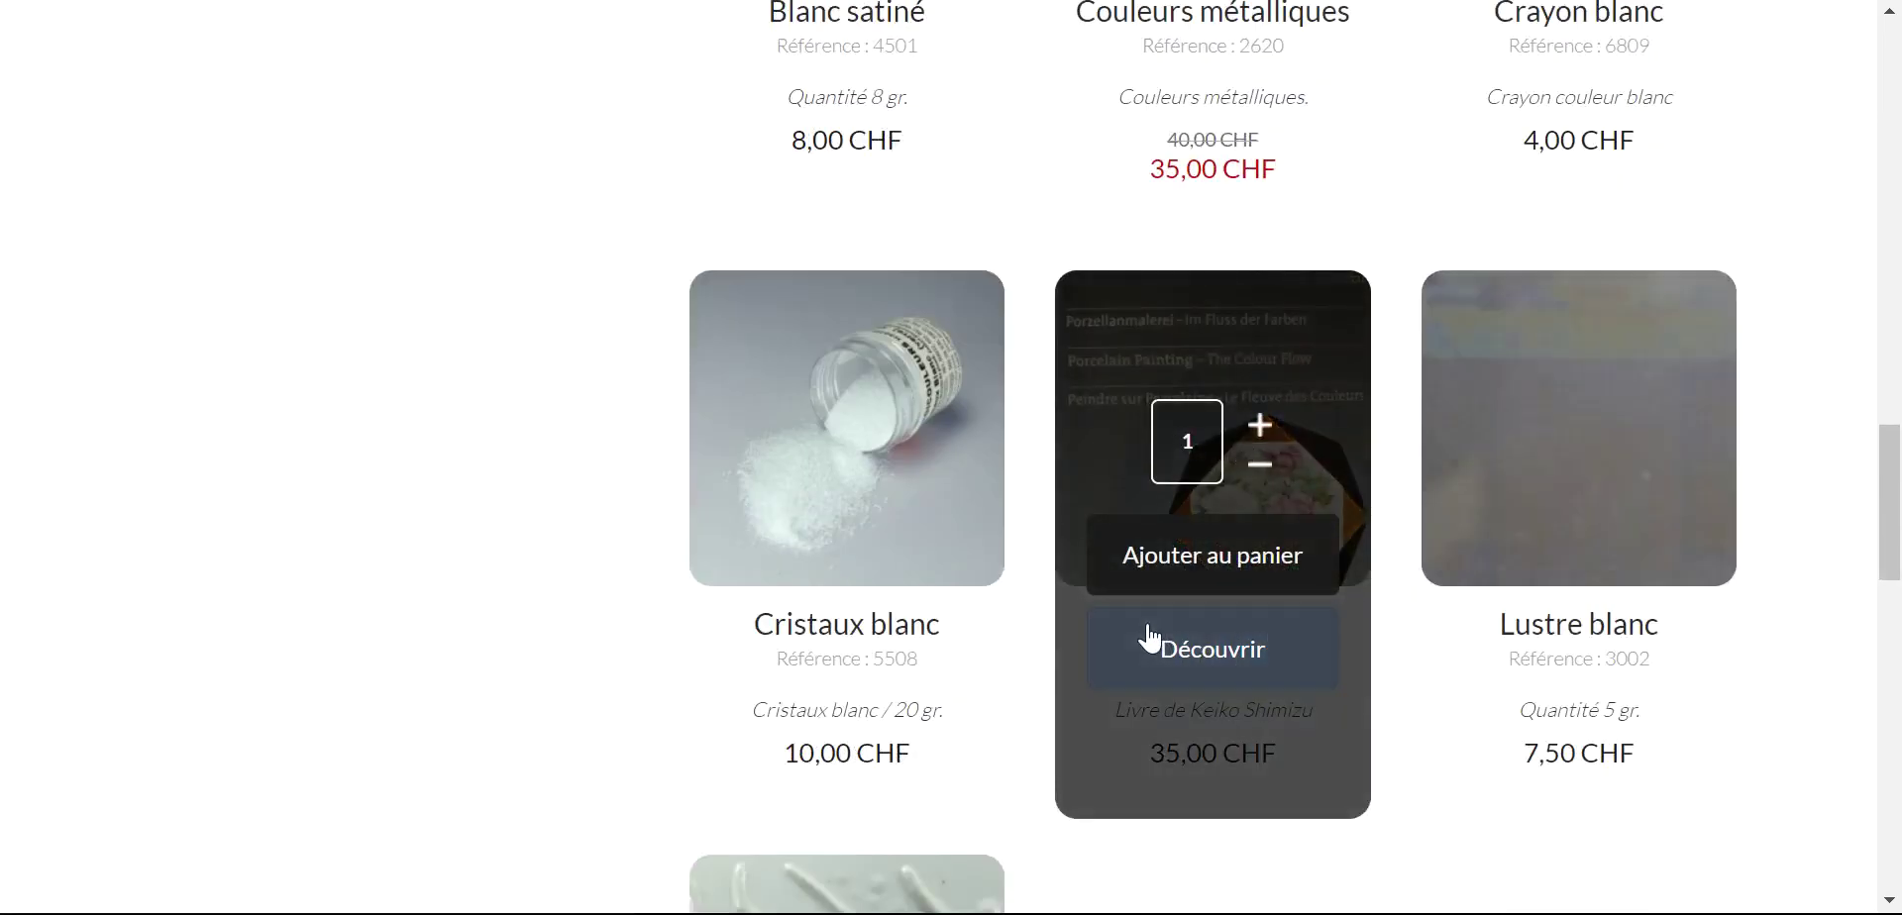
mouse_move(757, 586)
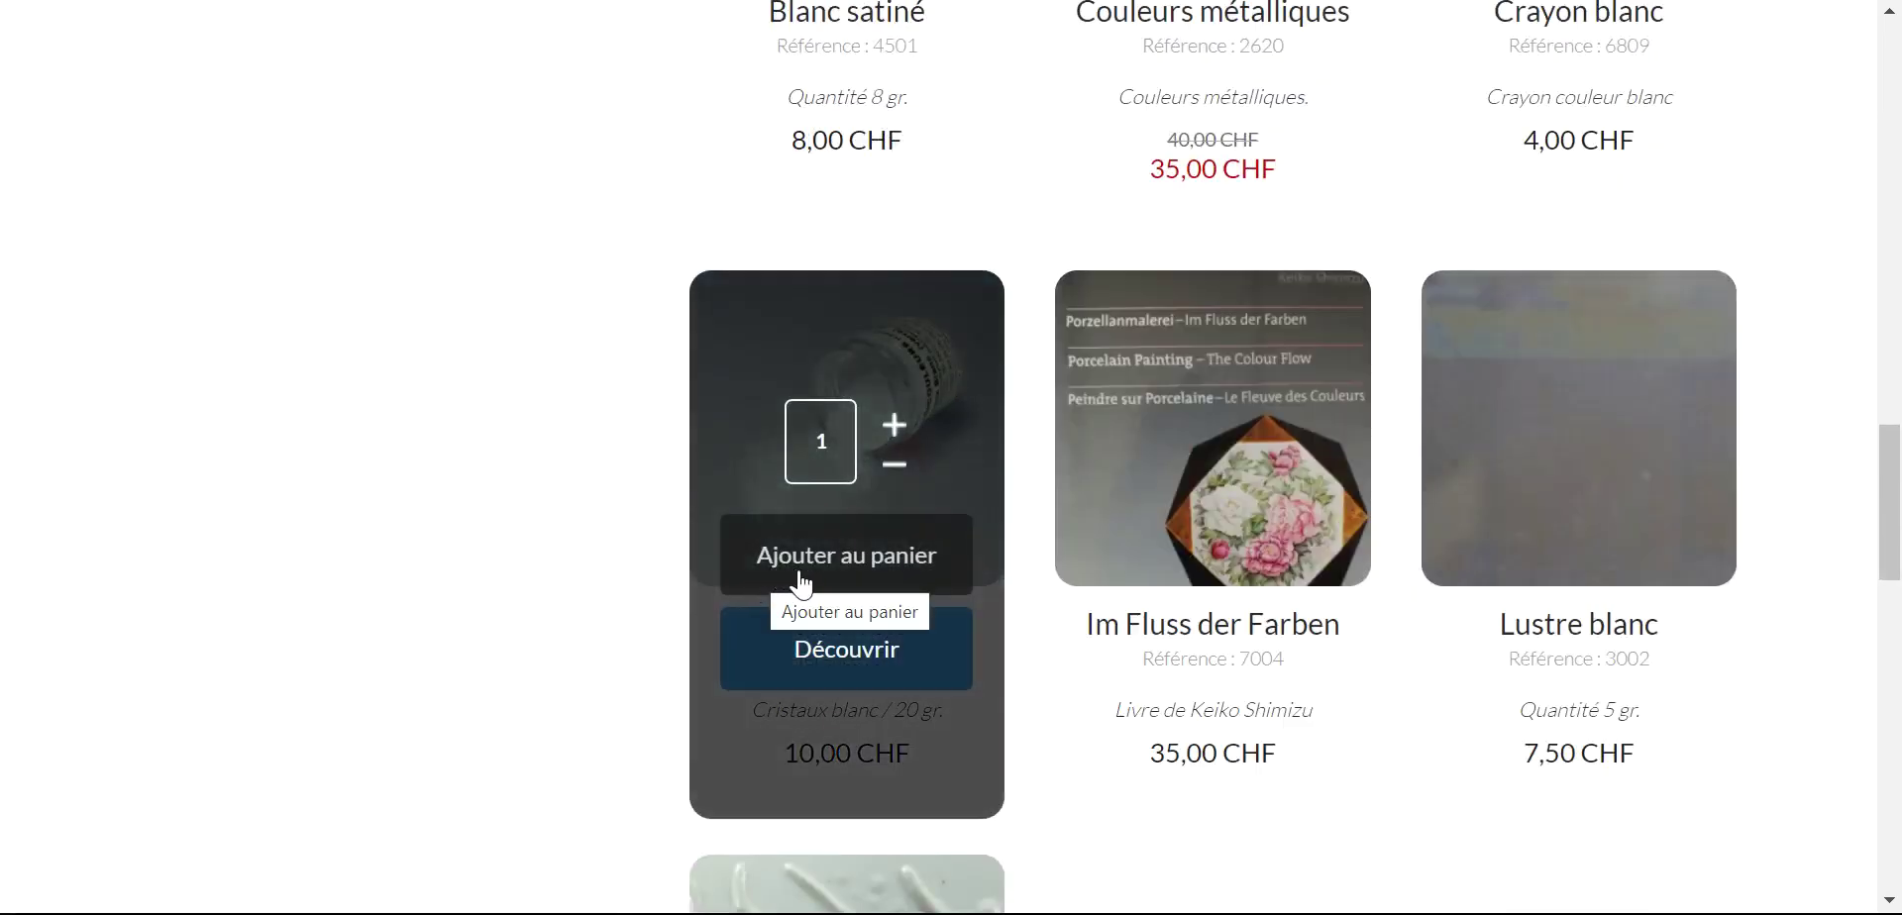
scroll(1703, 400, down, 4)
scroll(1461, 587, up, 20)
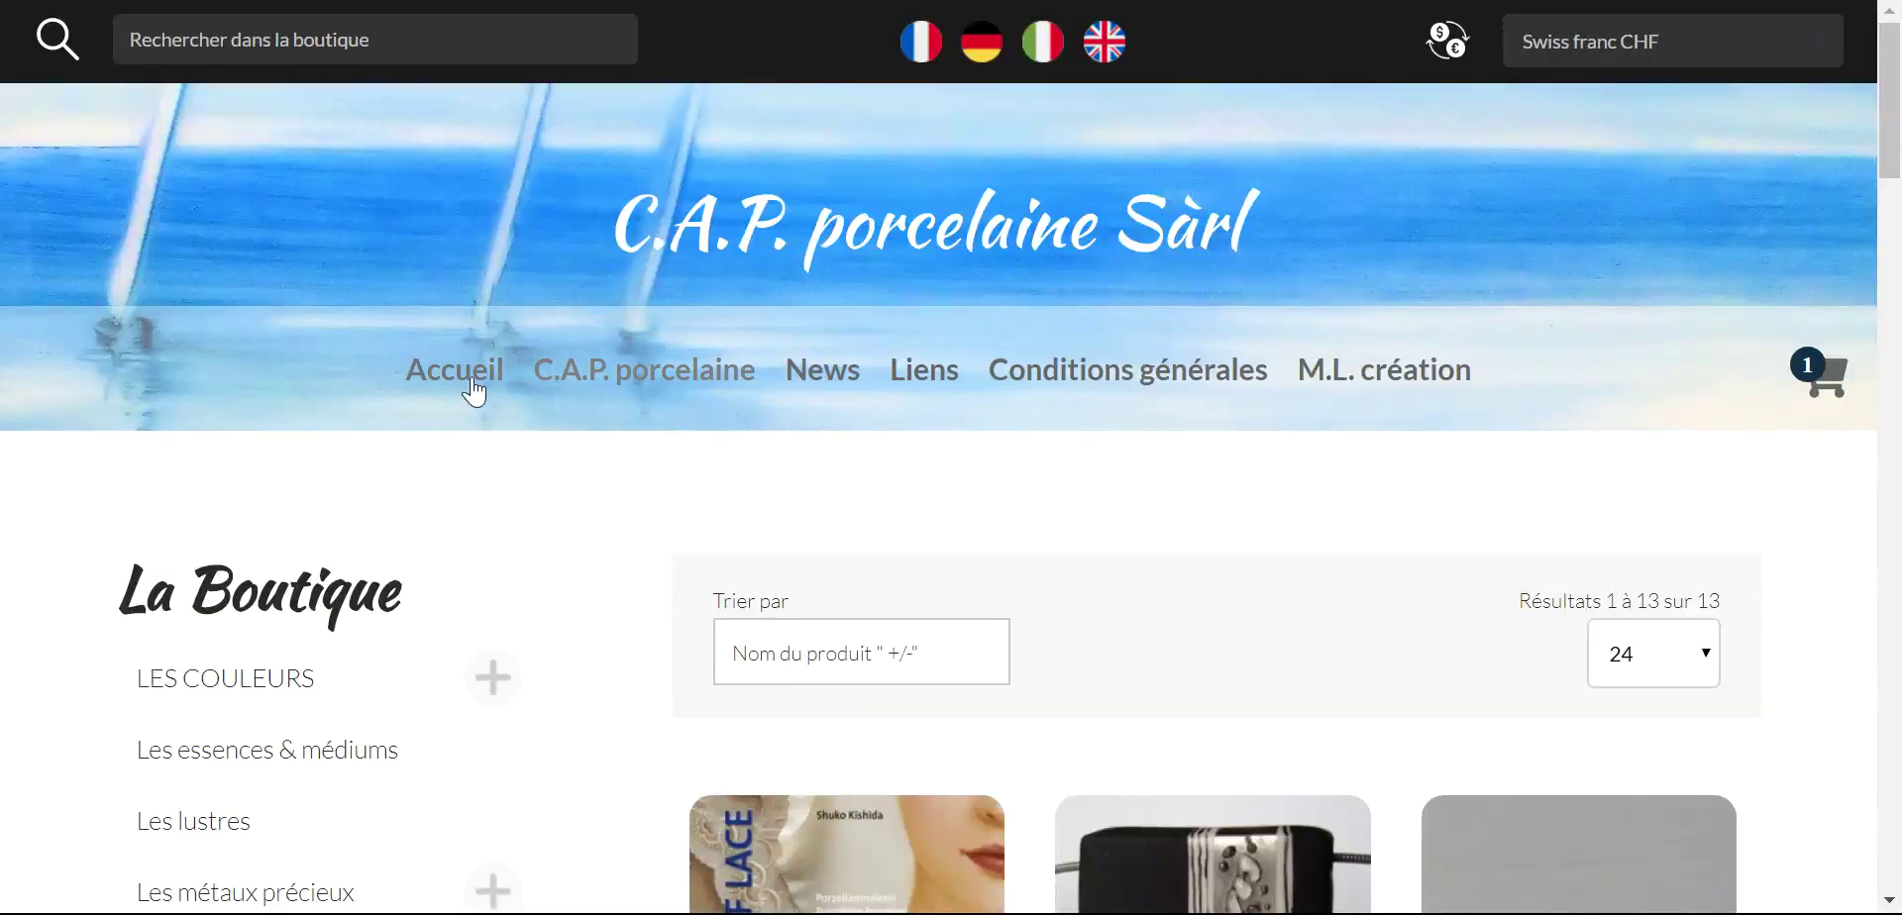
- Go back through LES COULEURS to the Notre gamme colour list
click(222, 681)
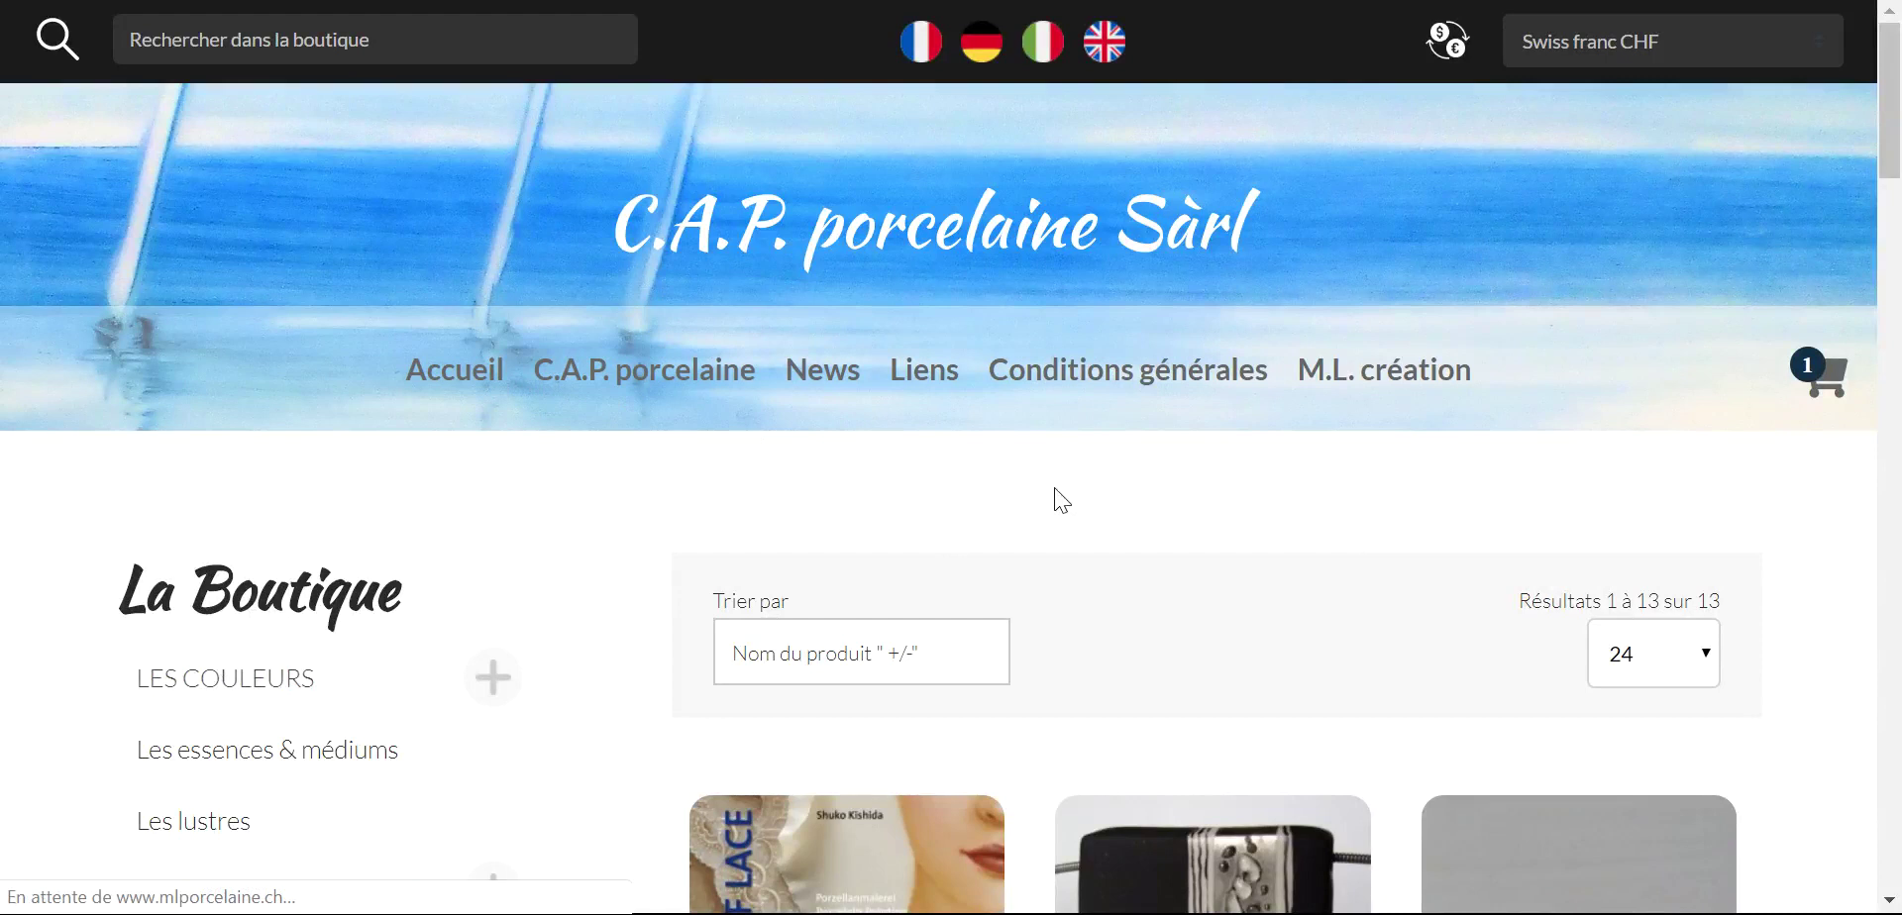
scroll(1099, 495, down, 4)
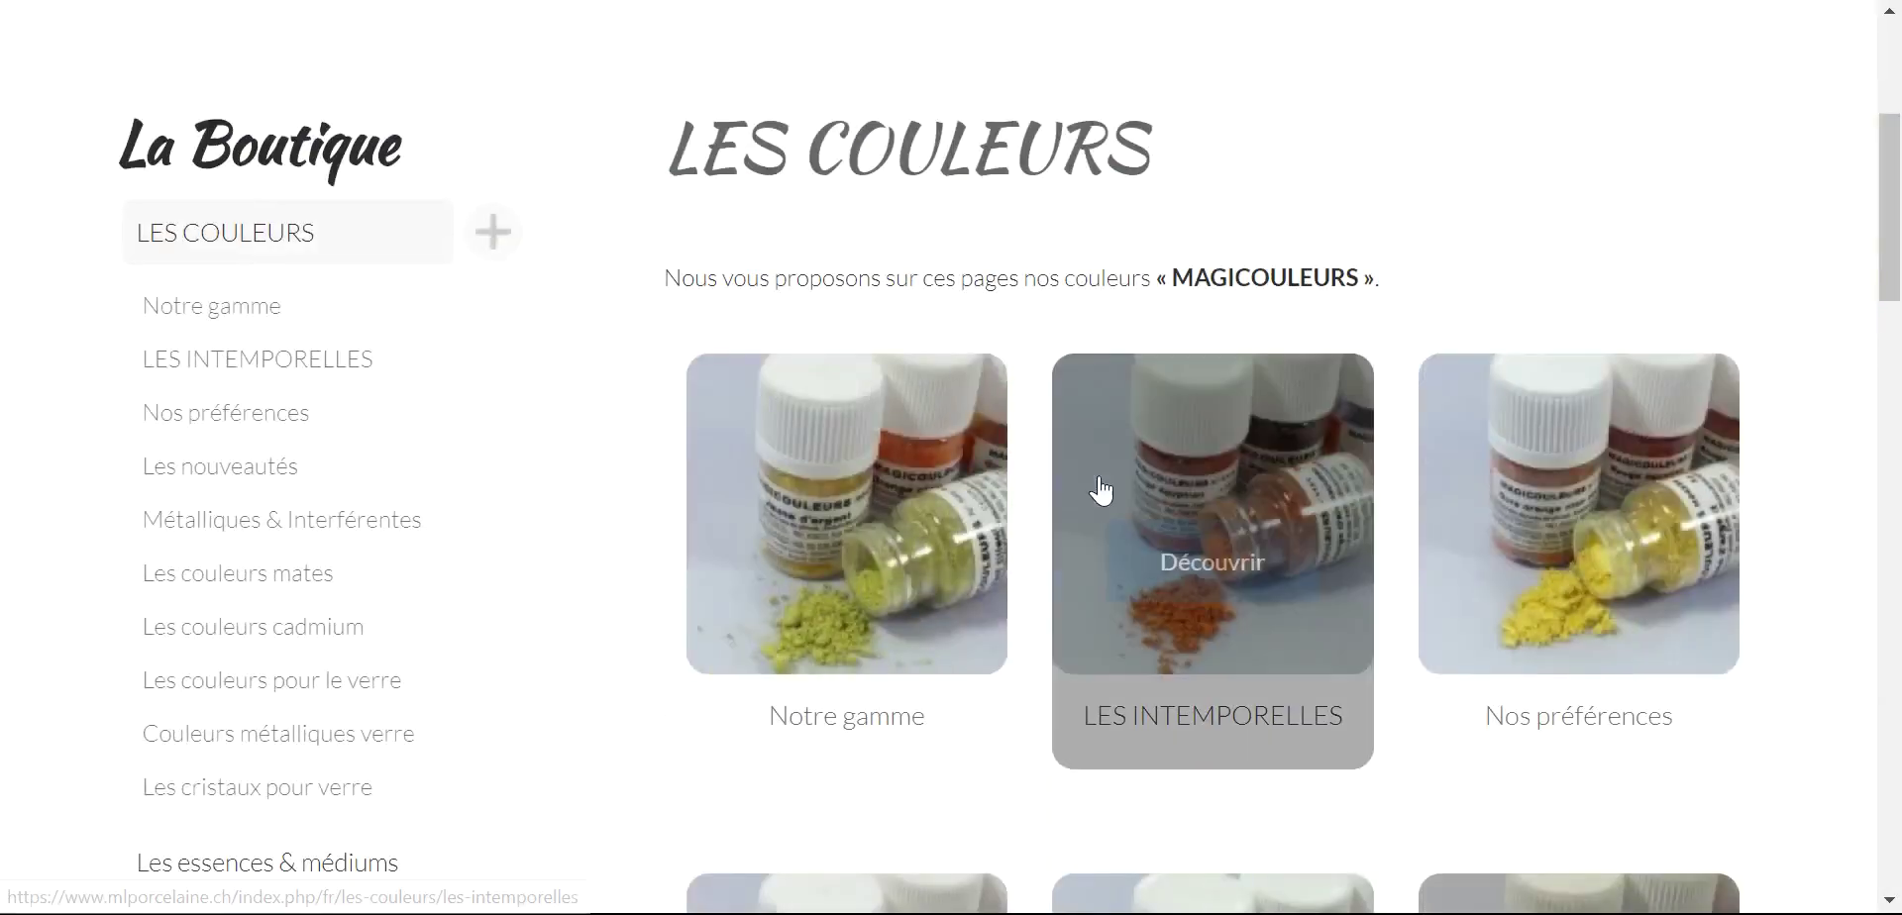
mouse_move(918, 555)
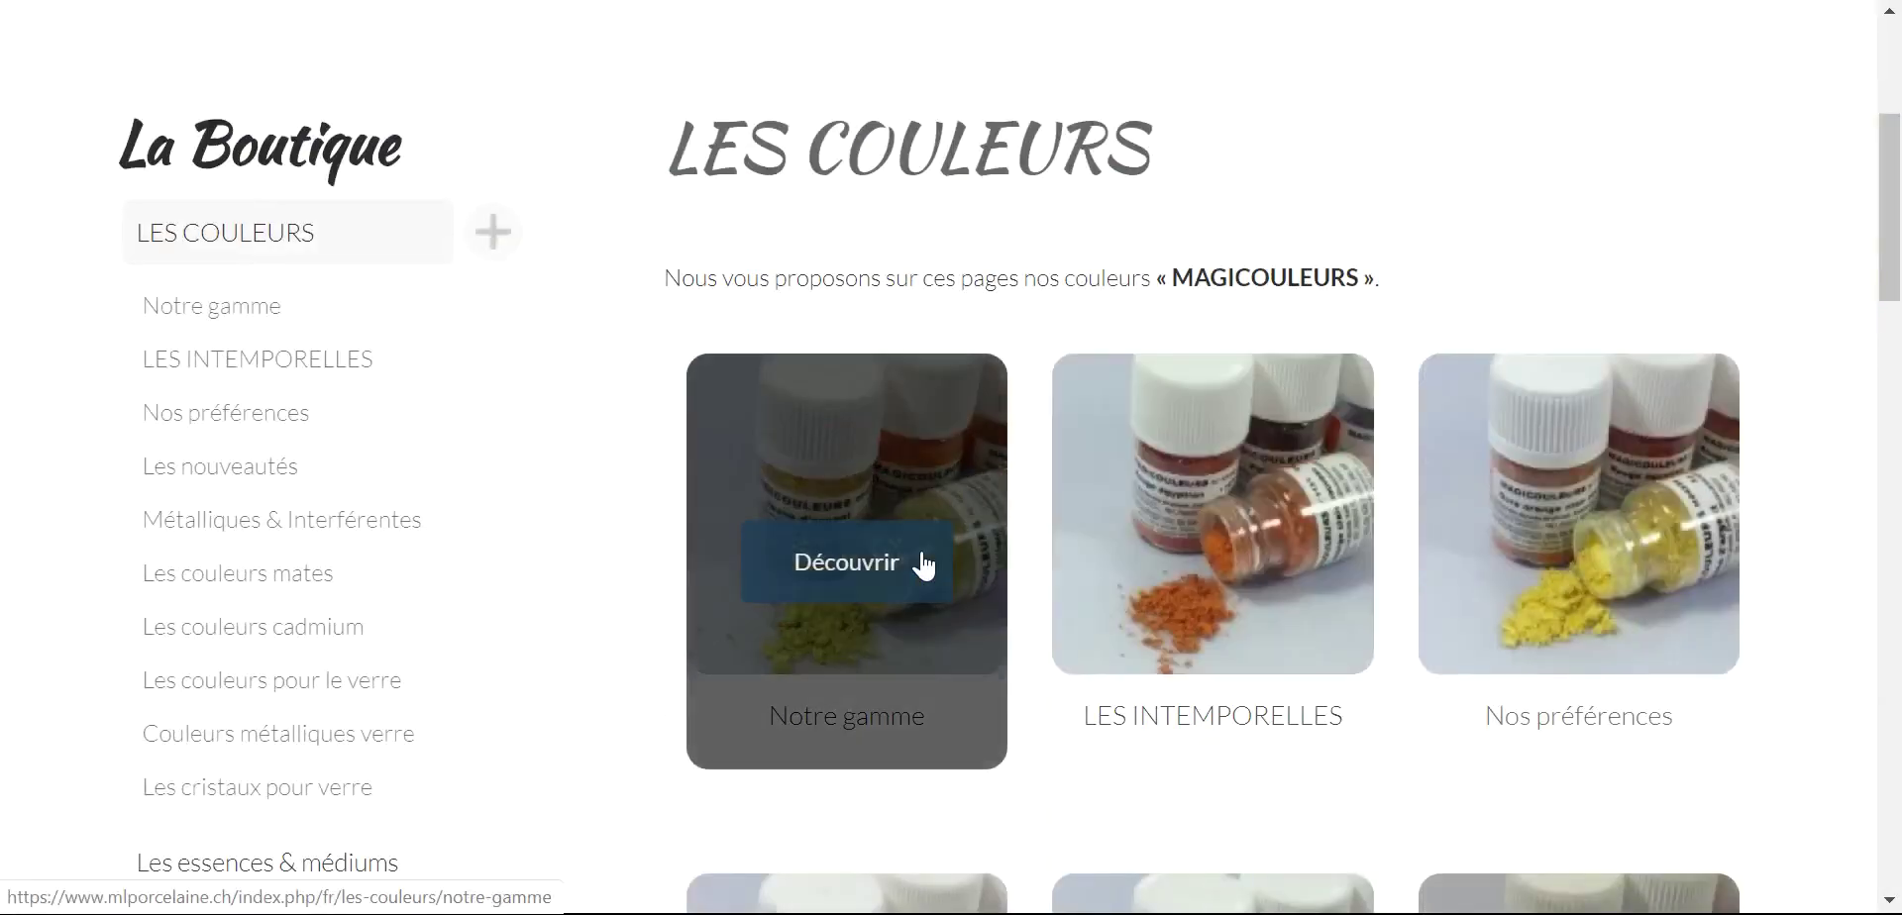
click(818, 555)
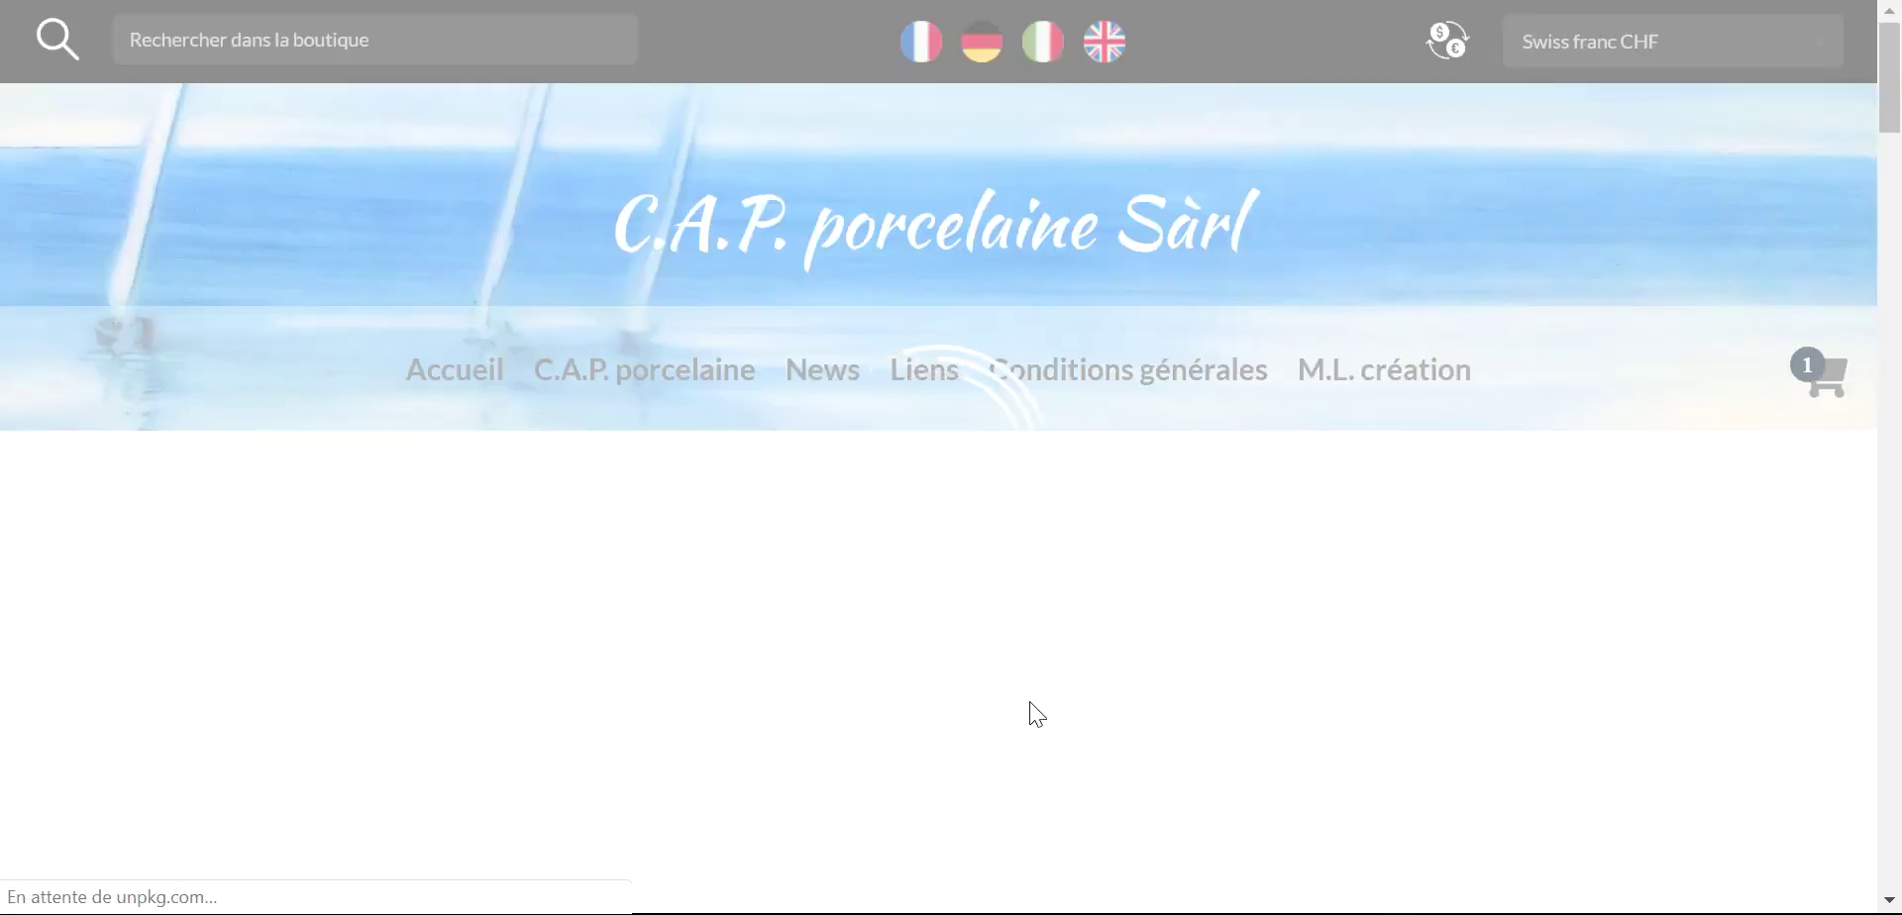
scroll(1032, 682, down, 5)
scroll(1034, 676, down, 3)
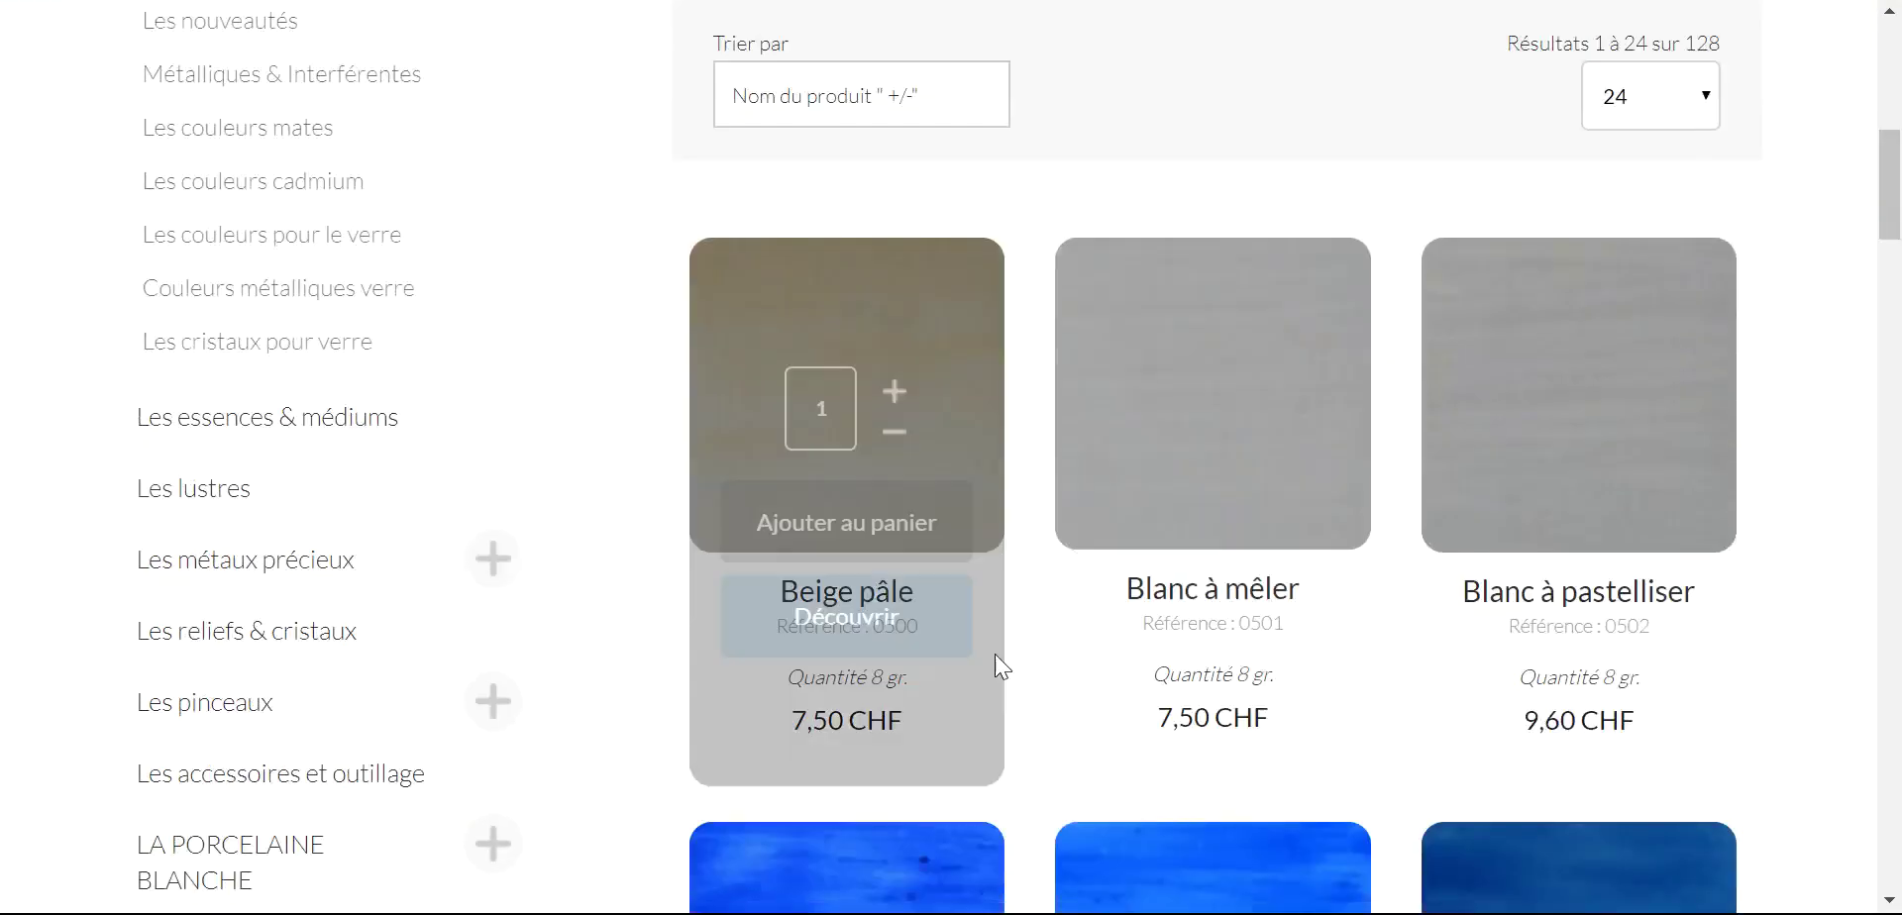
- Add one Beige pâle to the cart and continue shopping
click(851, 536)
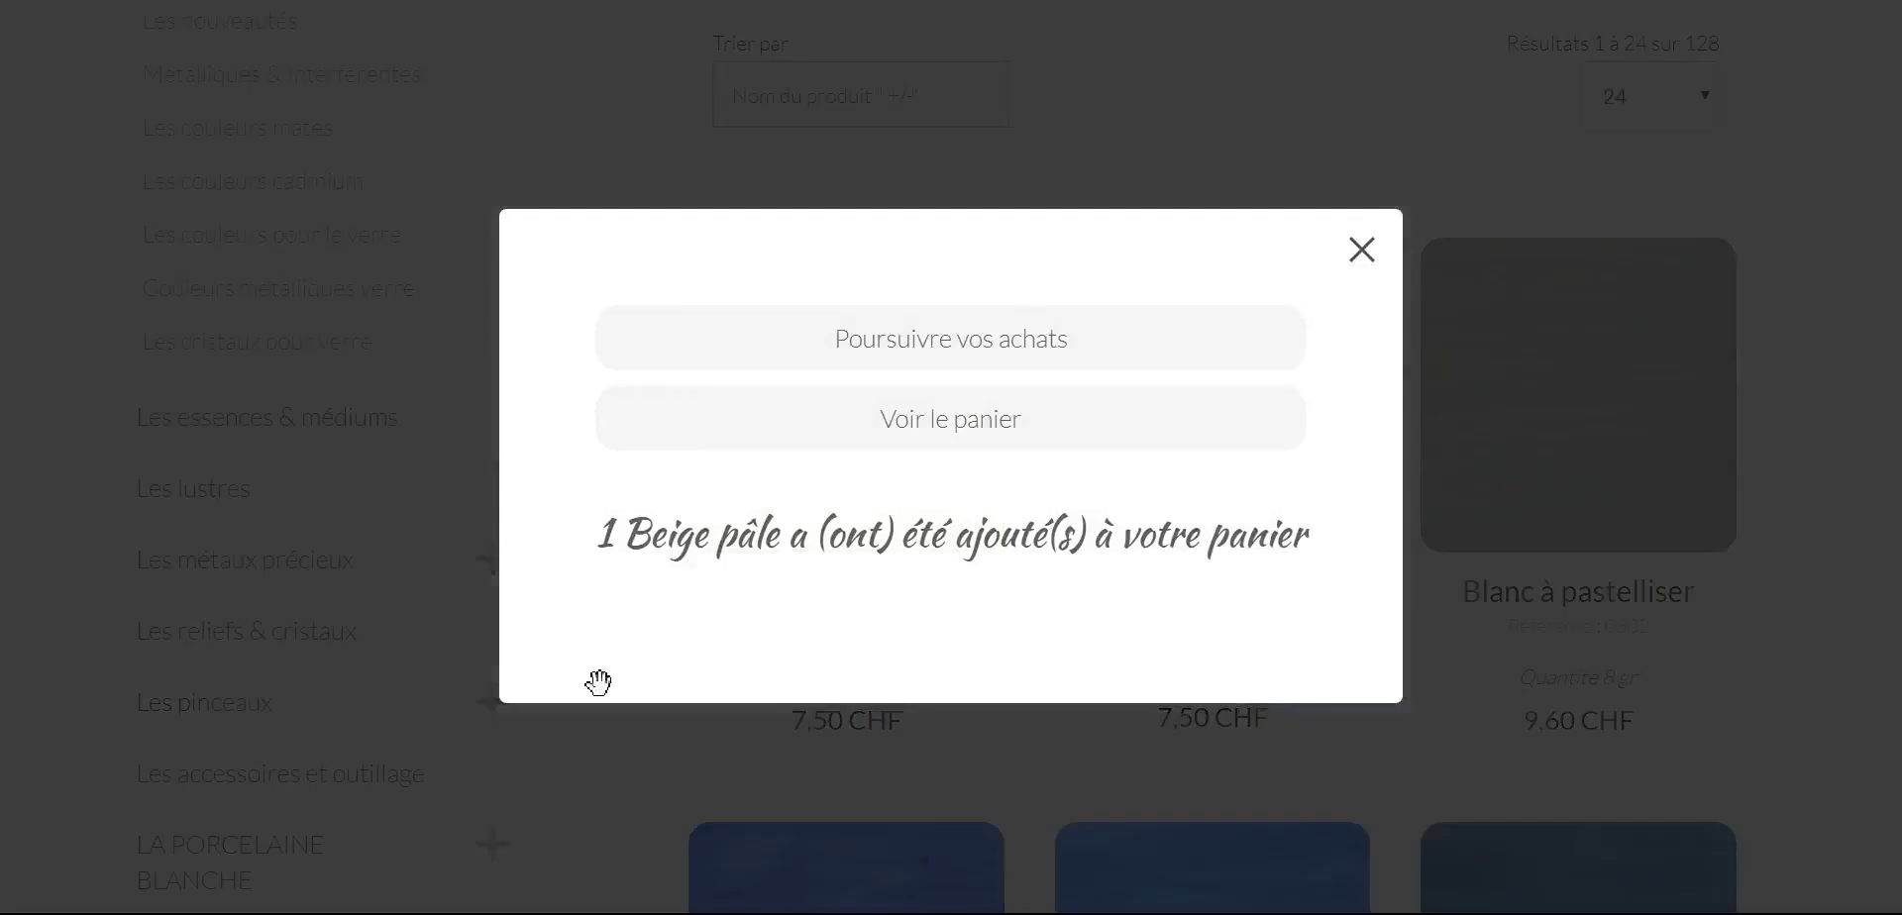
click(984, 340)
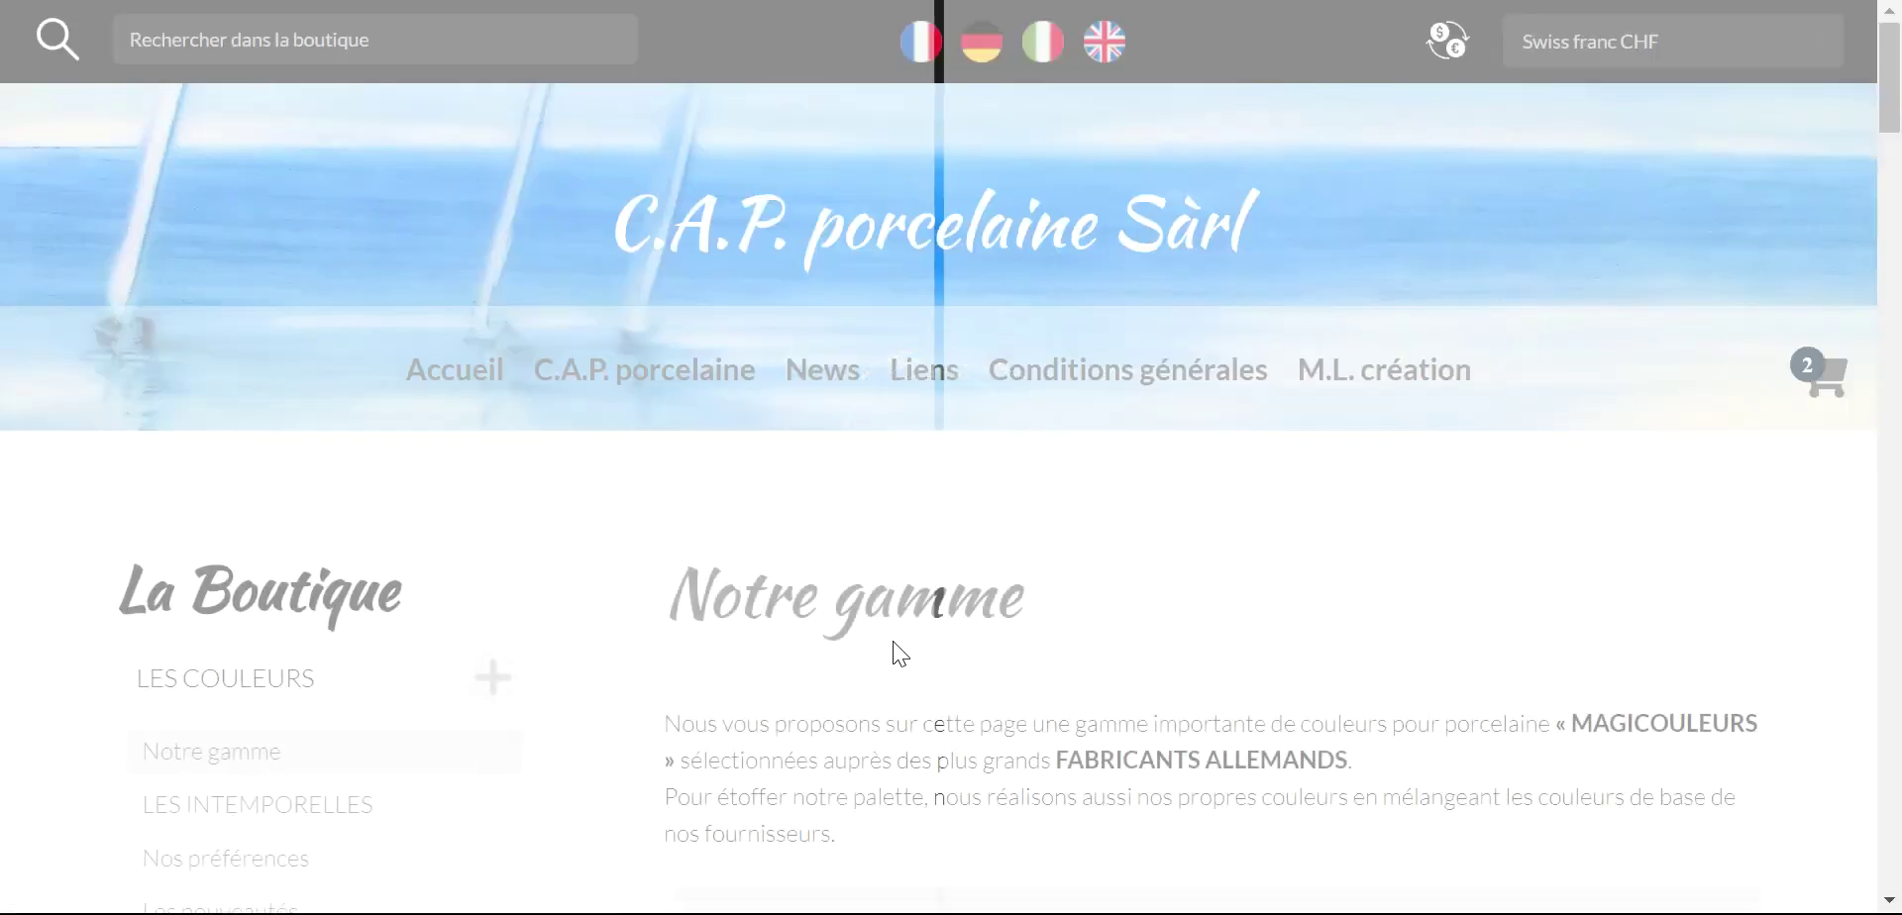
scroll(606, 629, down, 8)
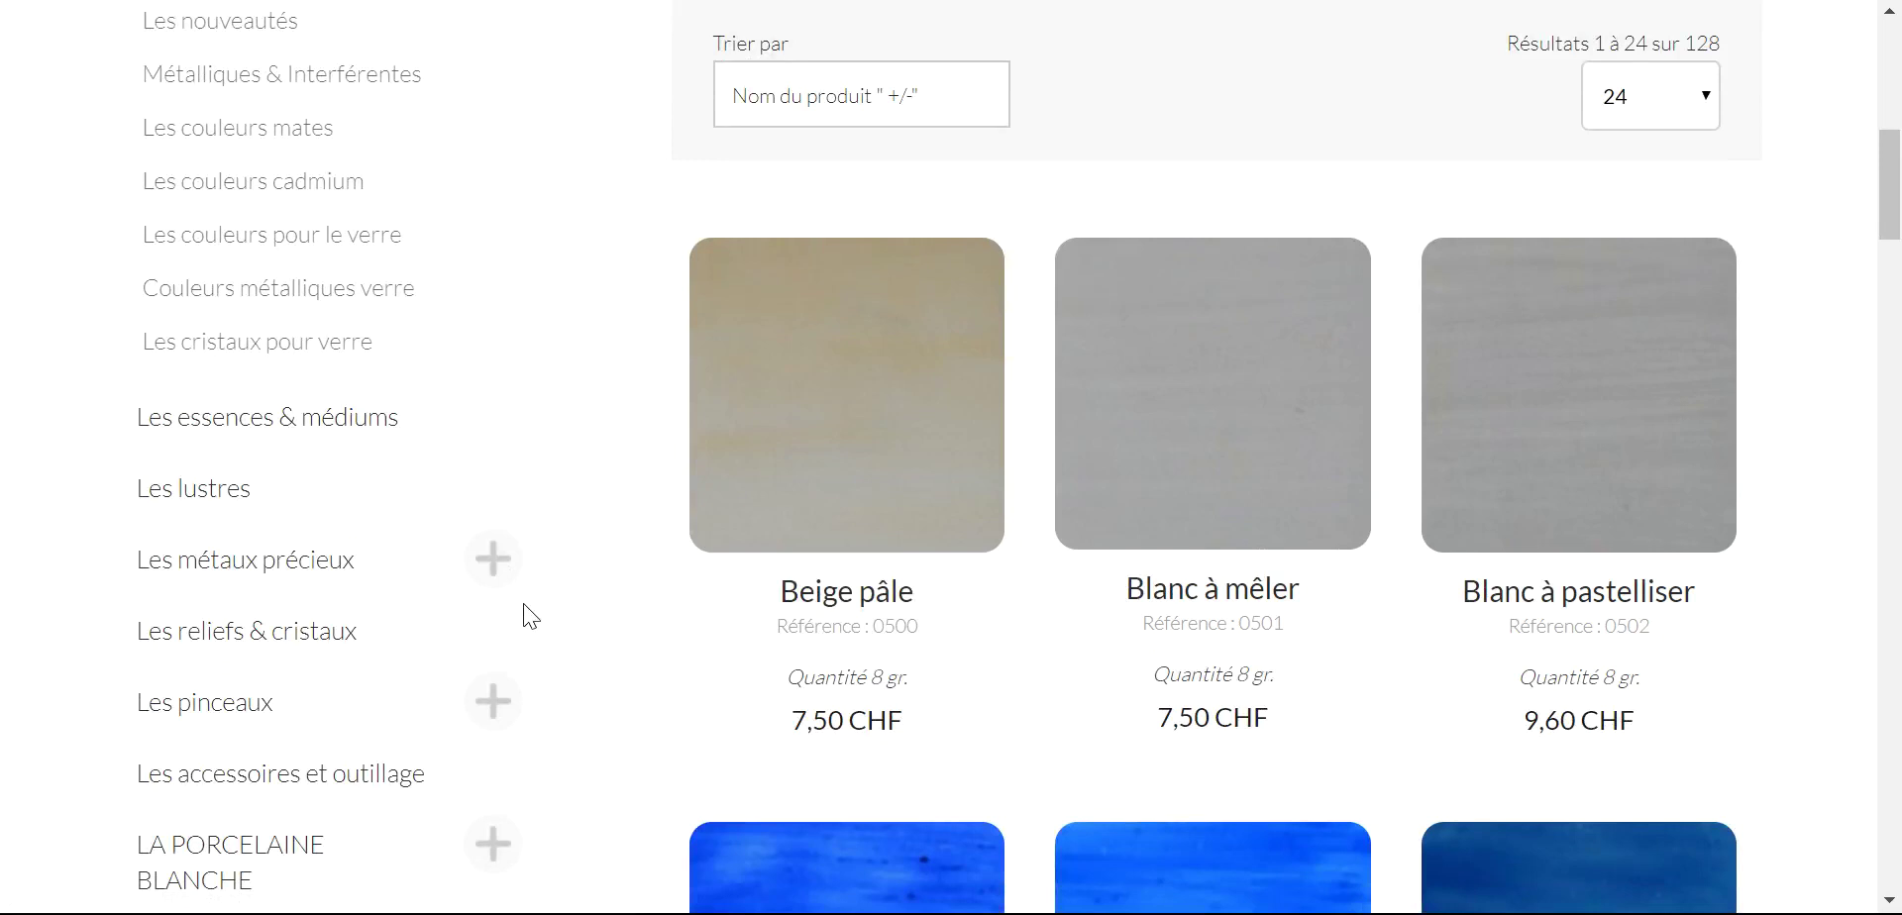
scroll(521, 614, down, 3)
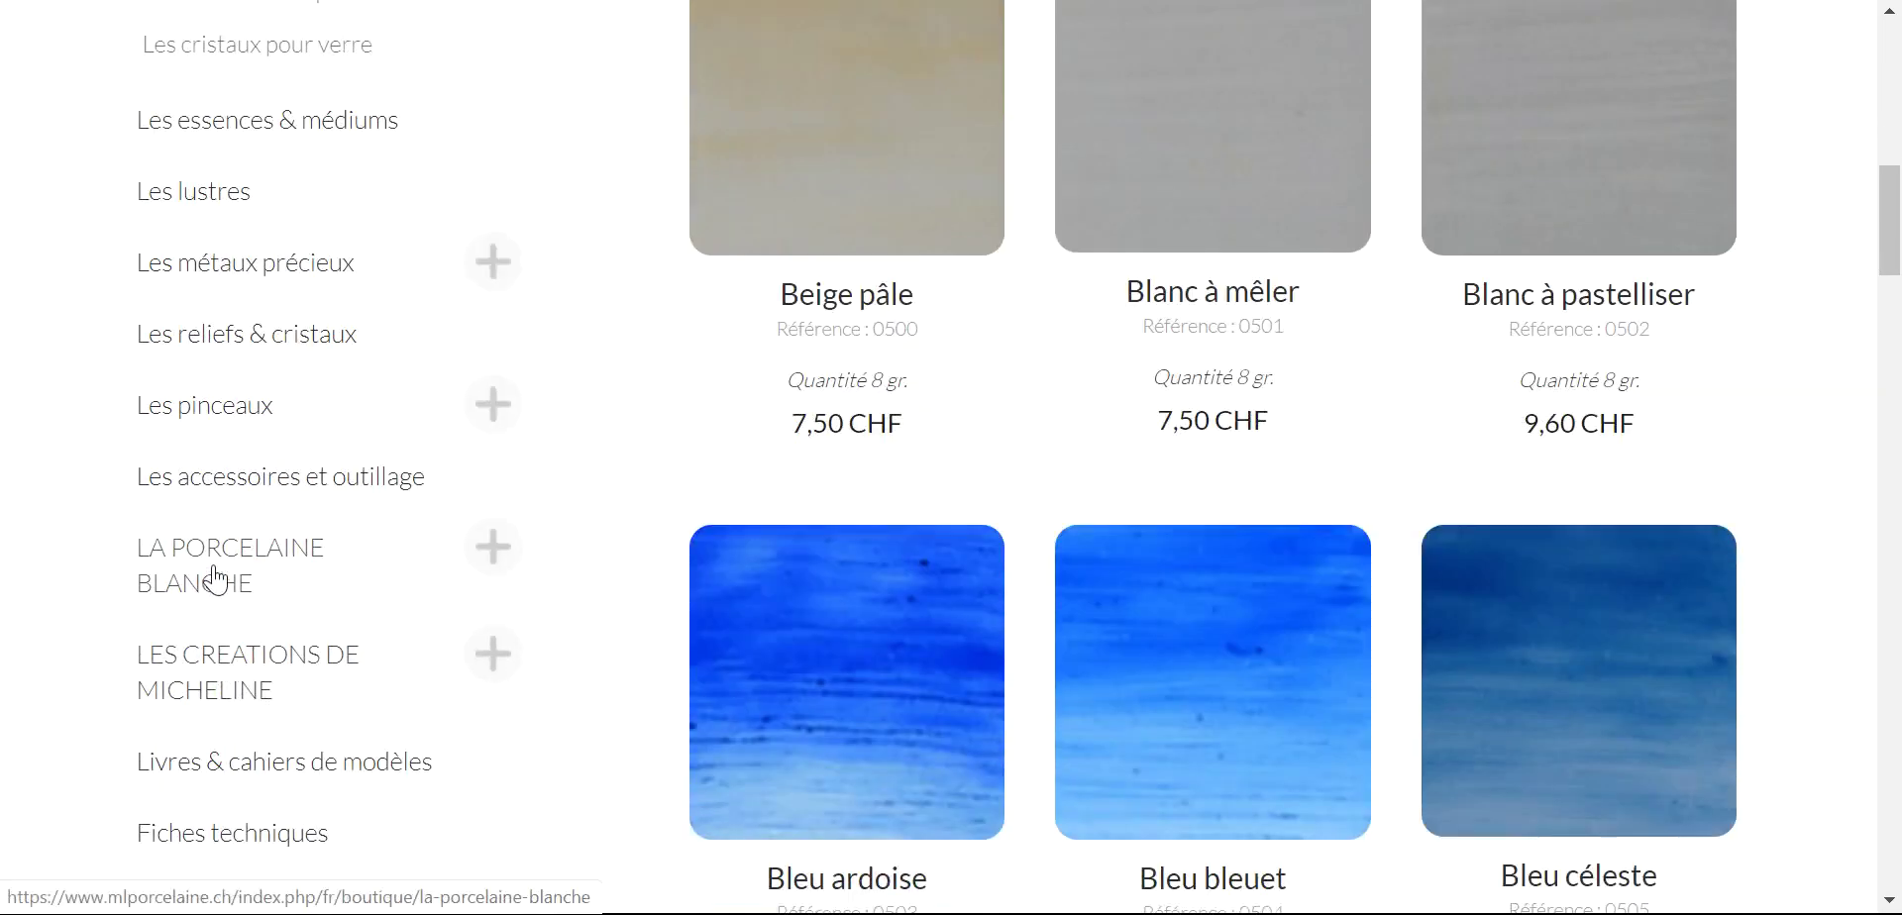
- Add the 30 x 40 cm plaque from La porcelaine blanche › Les plaques émaillées, then view the cart
click(216, 576)
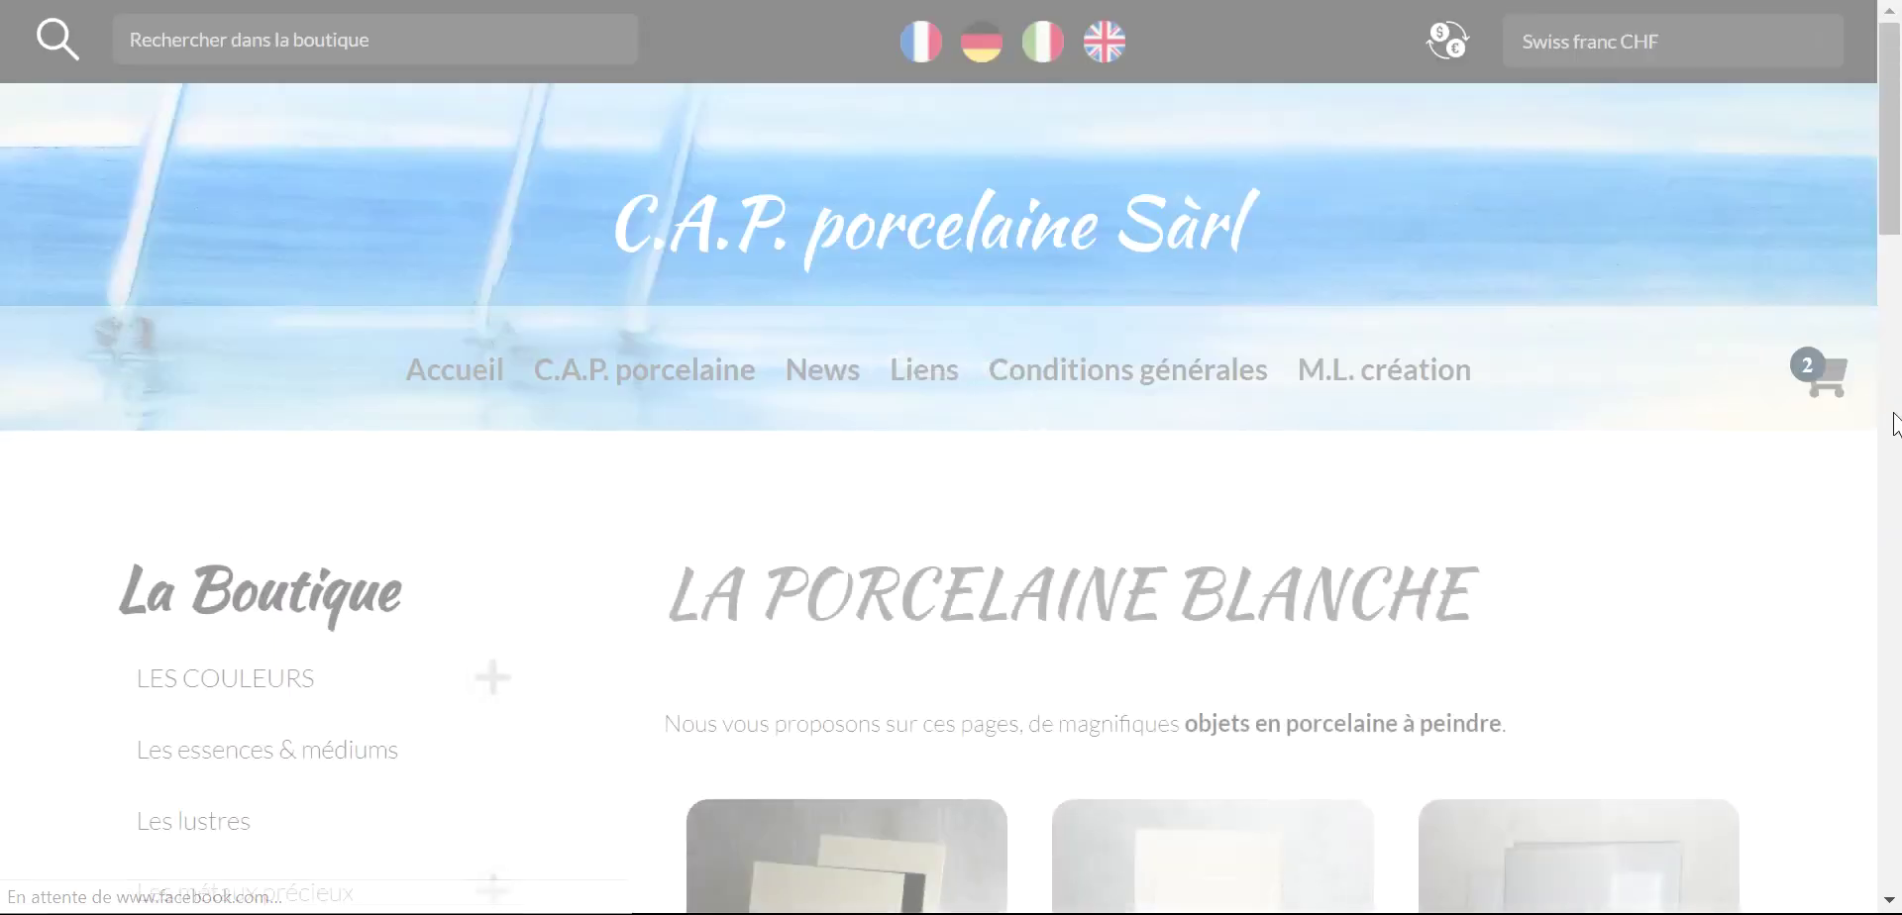
scroll(1876, 458, down, 3)
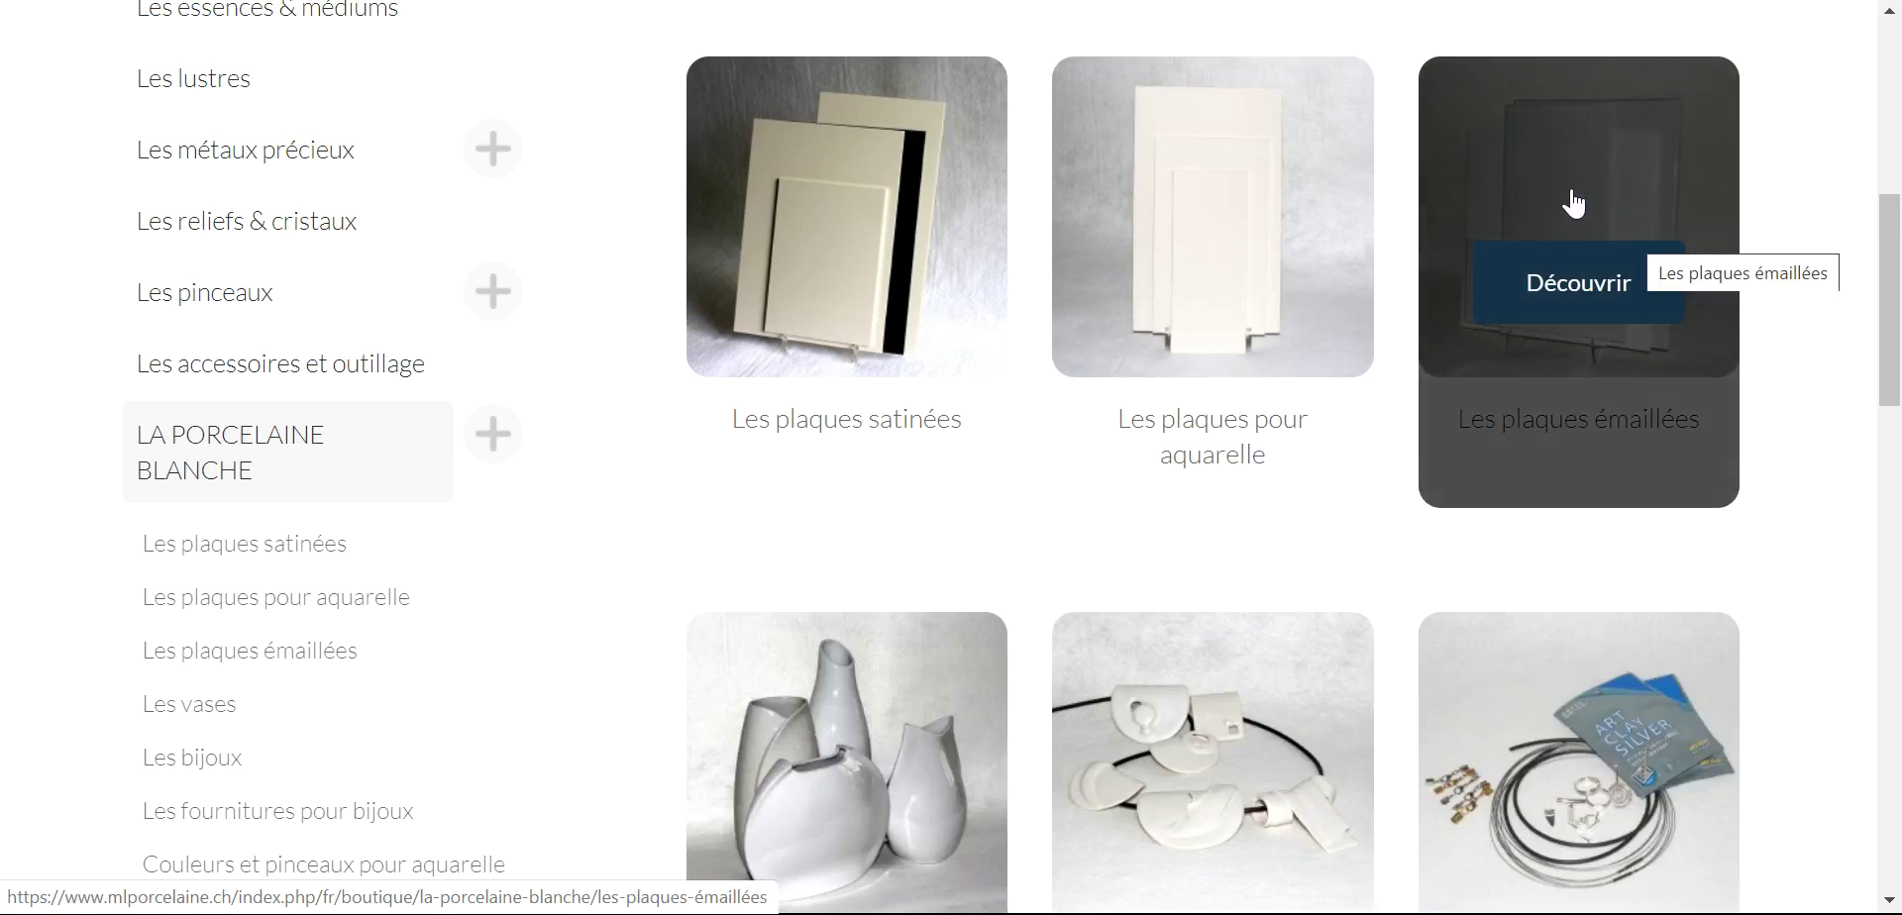
click(1573, 203)
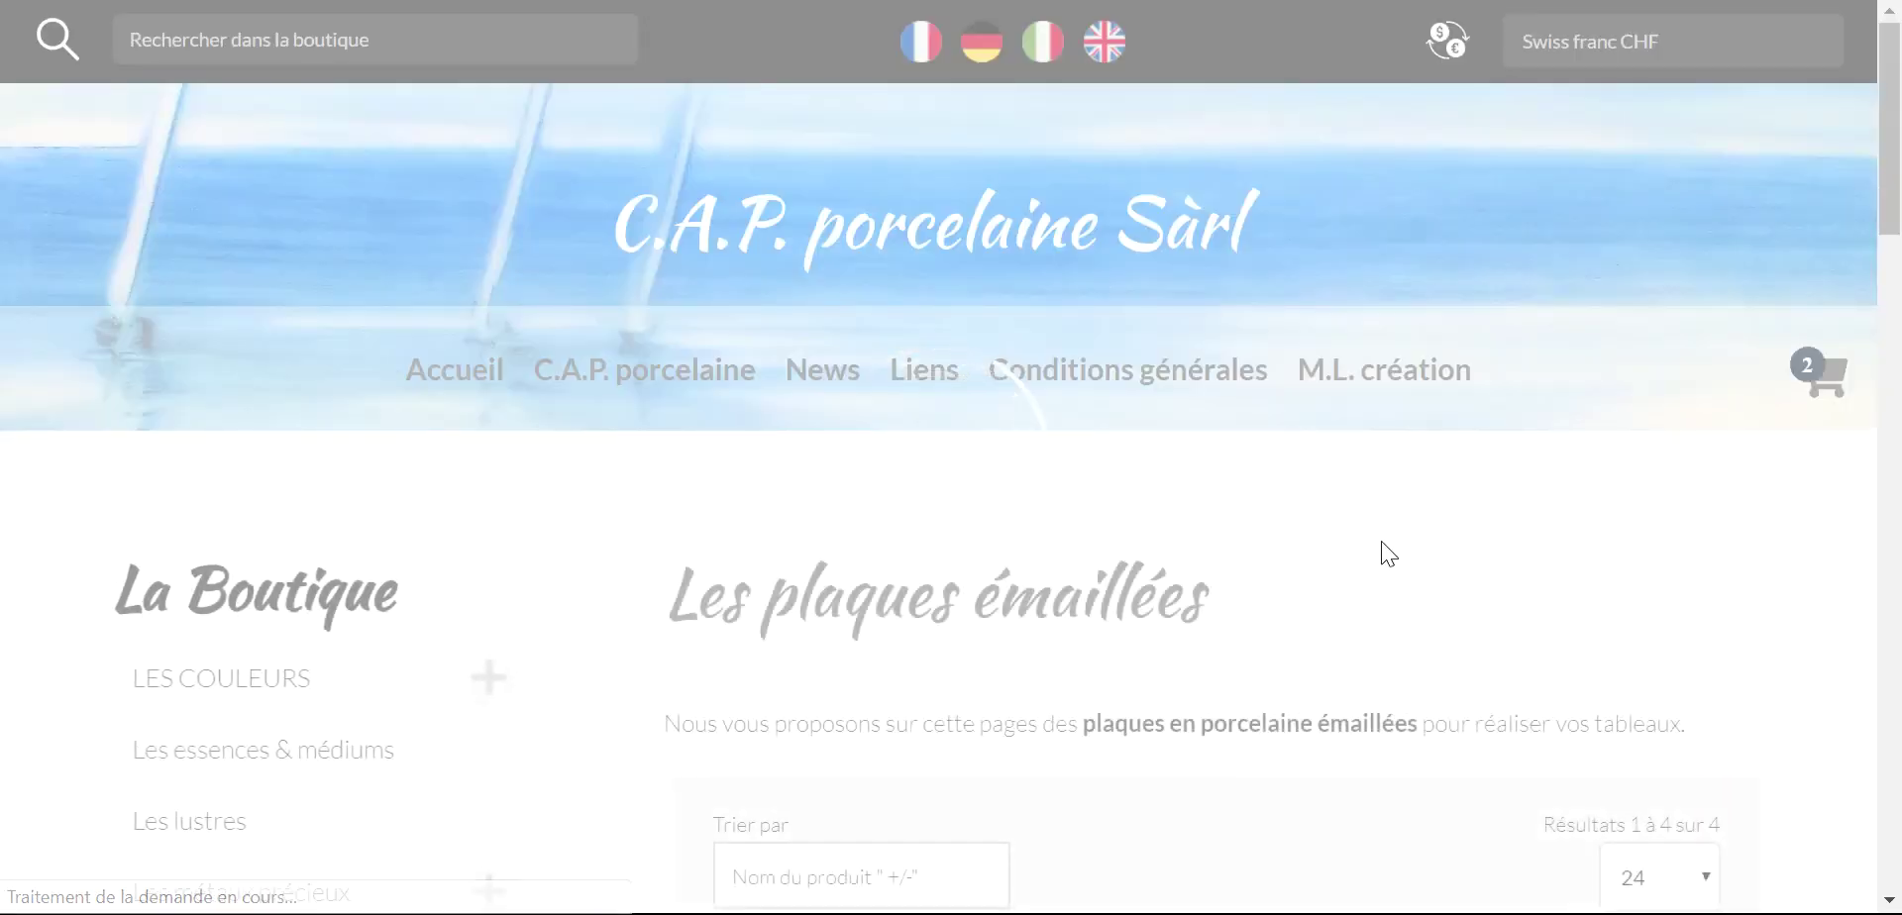
scroll(1380, 540, down, 3)
scroll(1375, 531, down, 3)
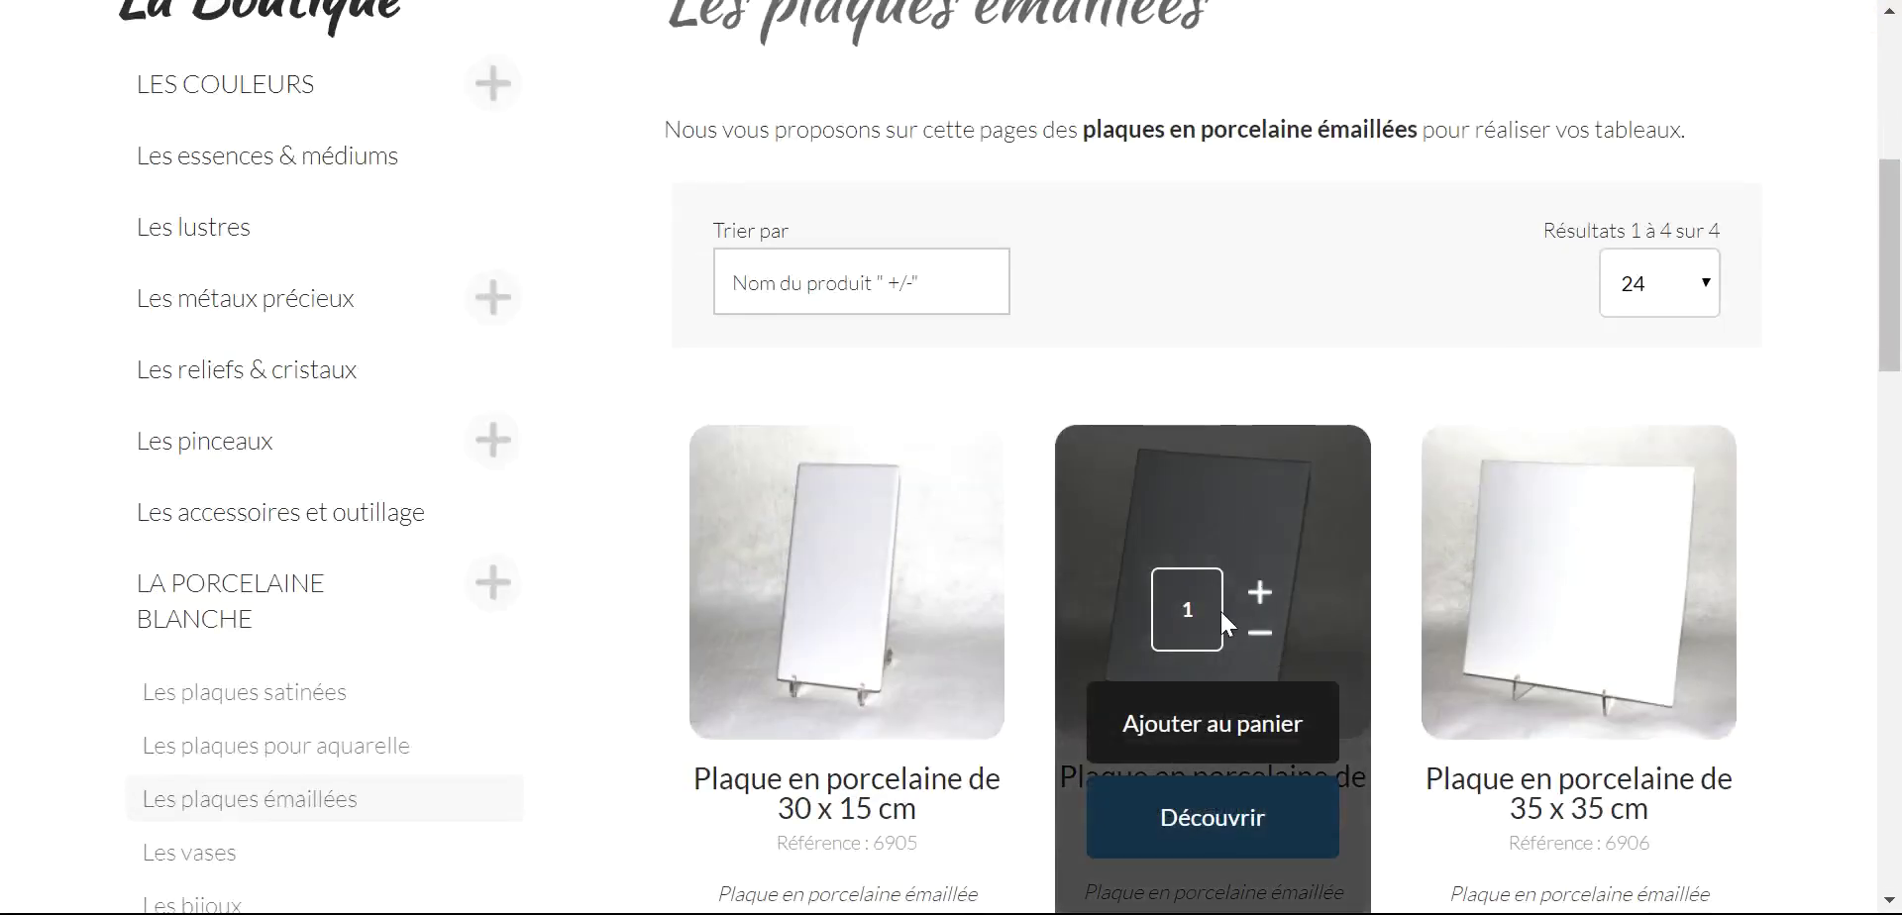
click(1195, 726)
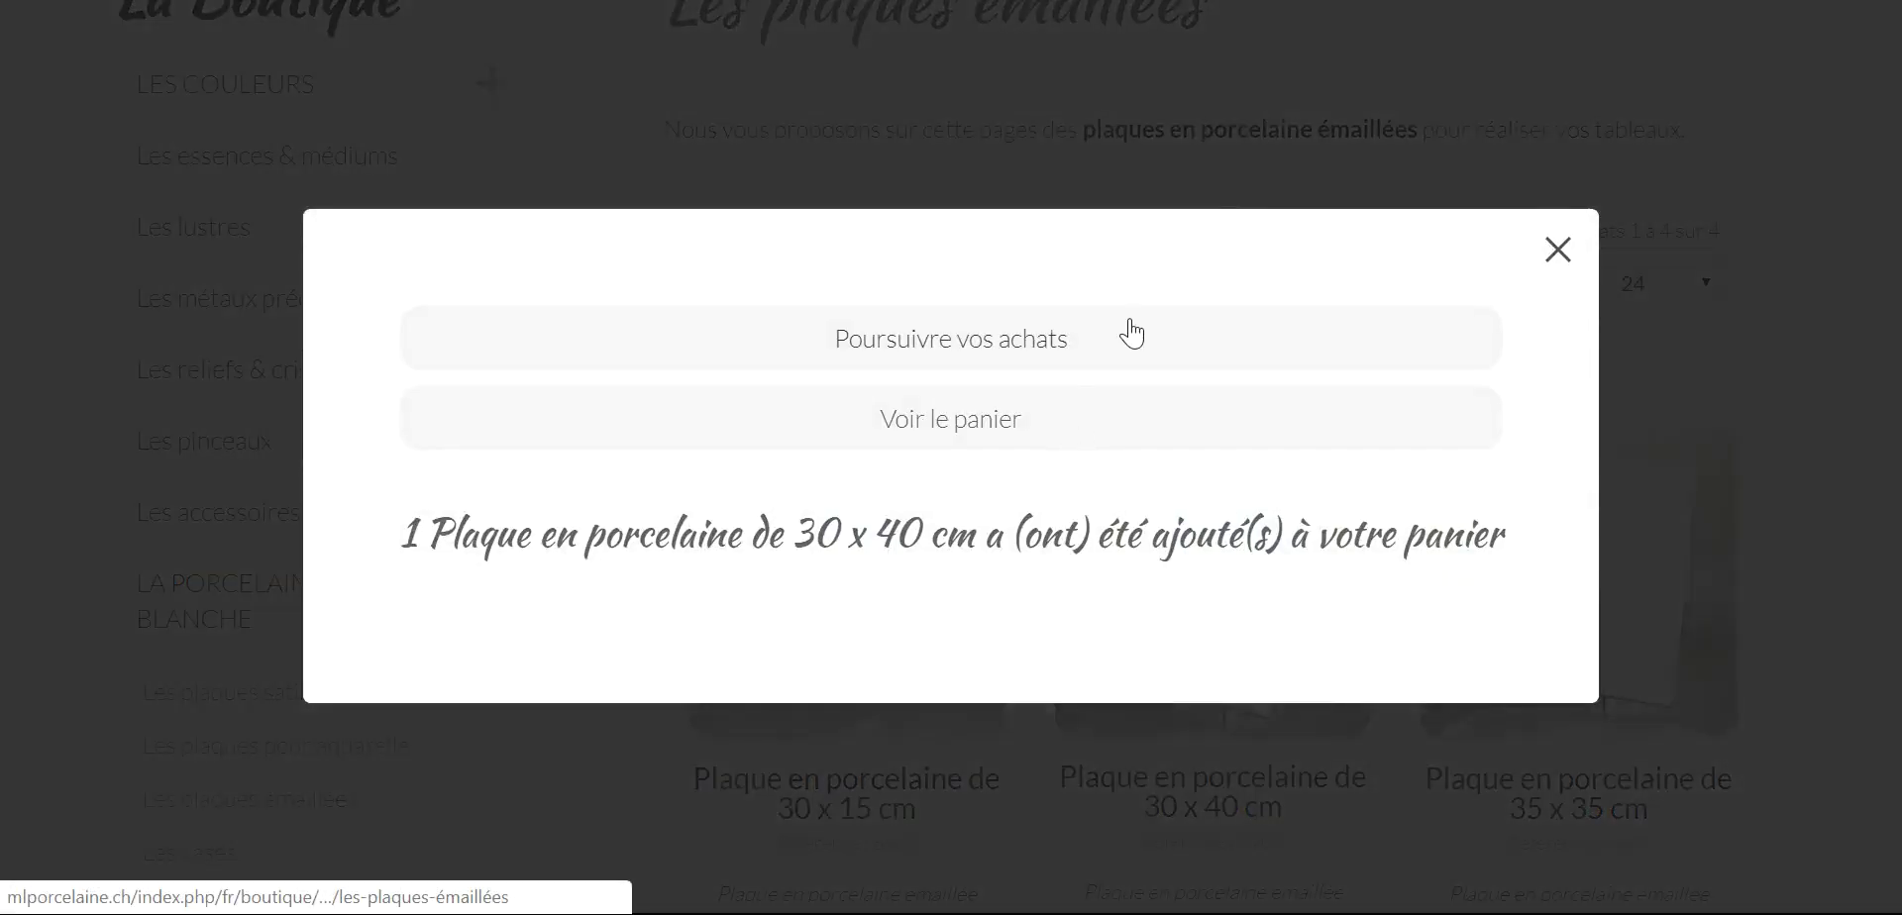
click(989, 421)
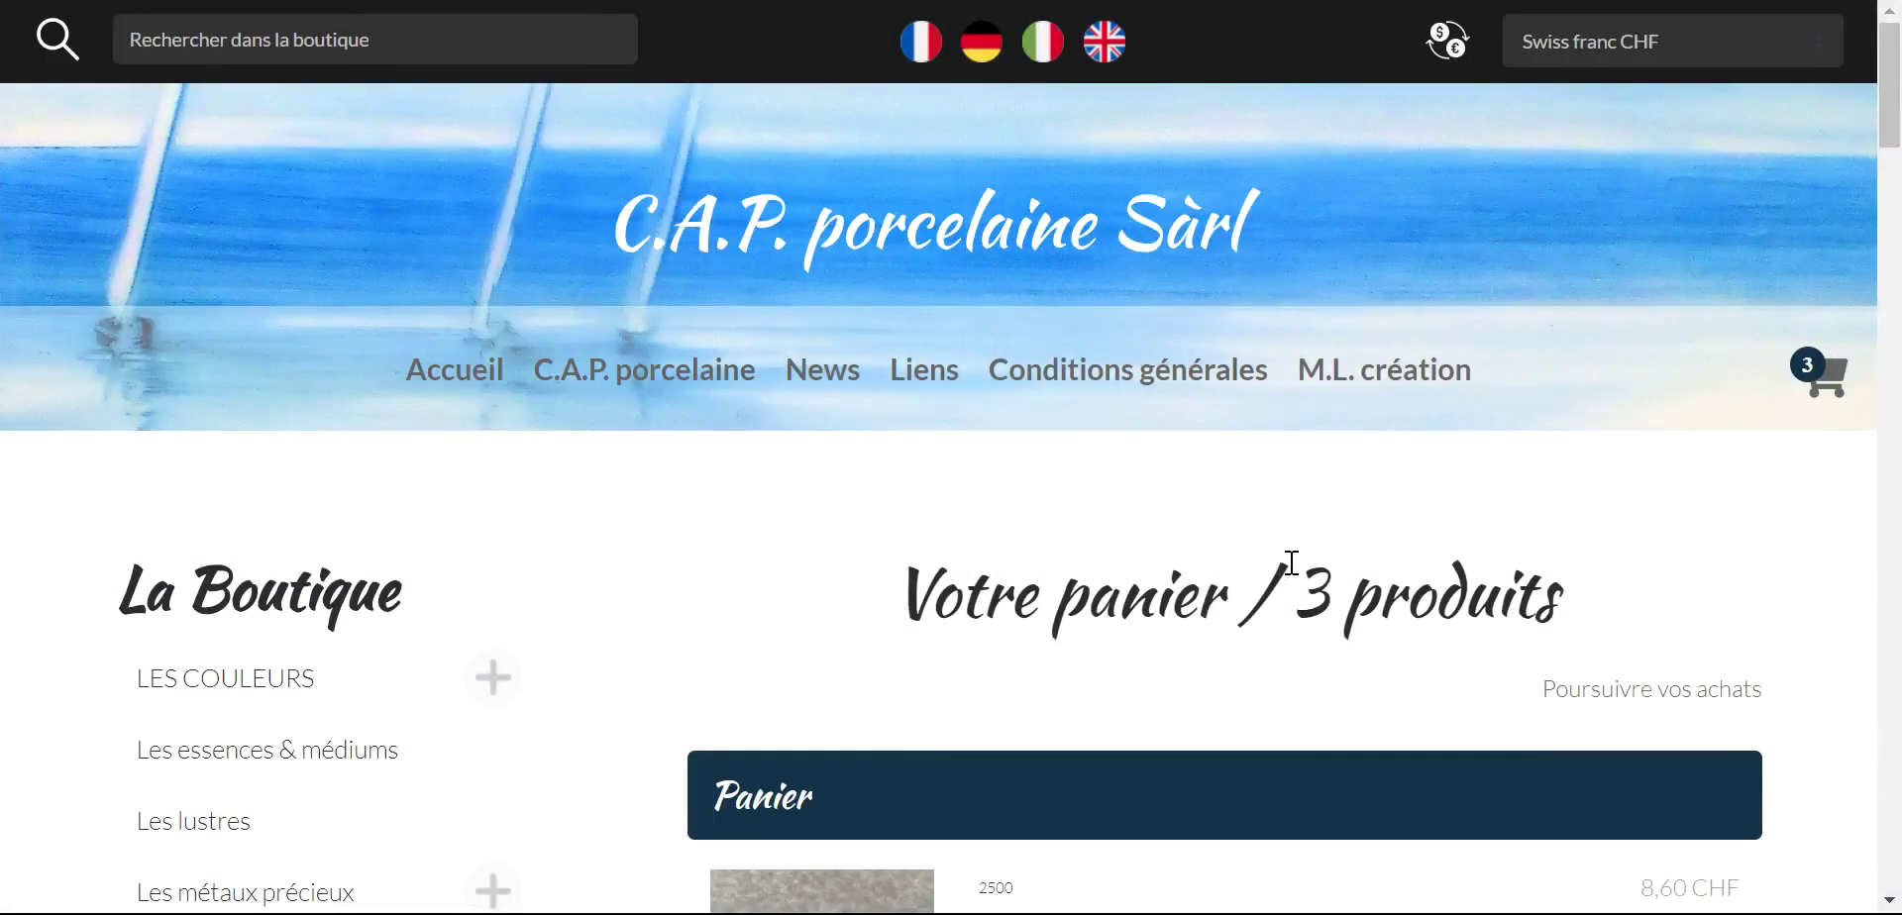
- Remove Argent Métallic from the cart
scroll(1288, 564, down, 7)
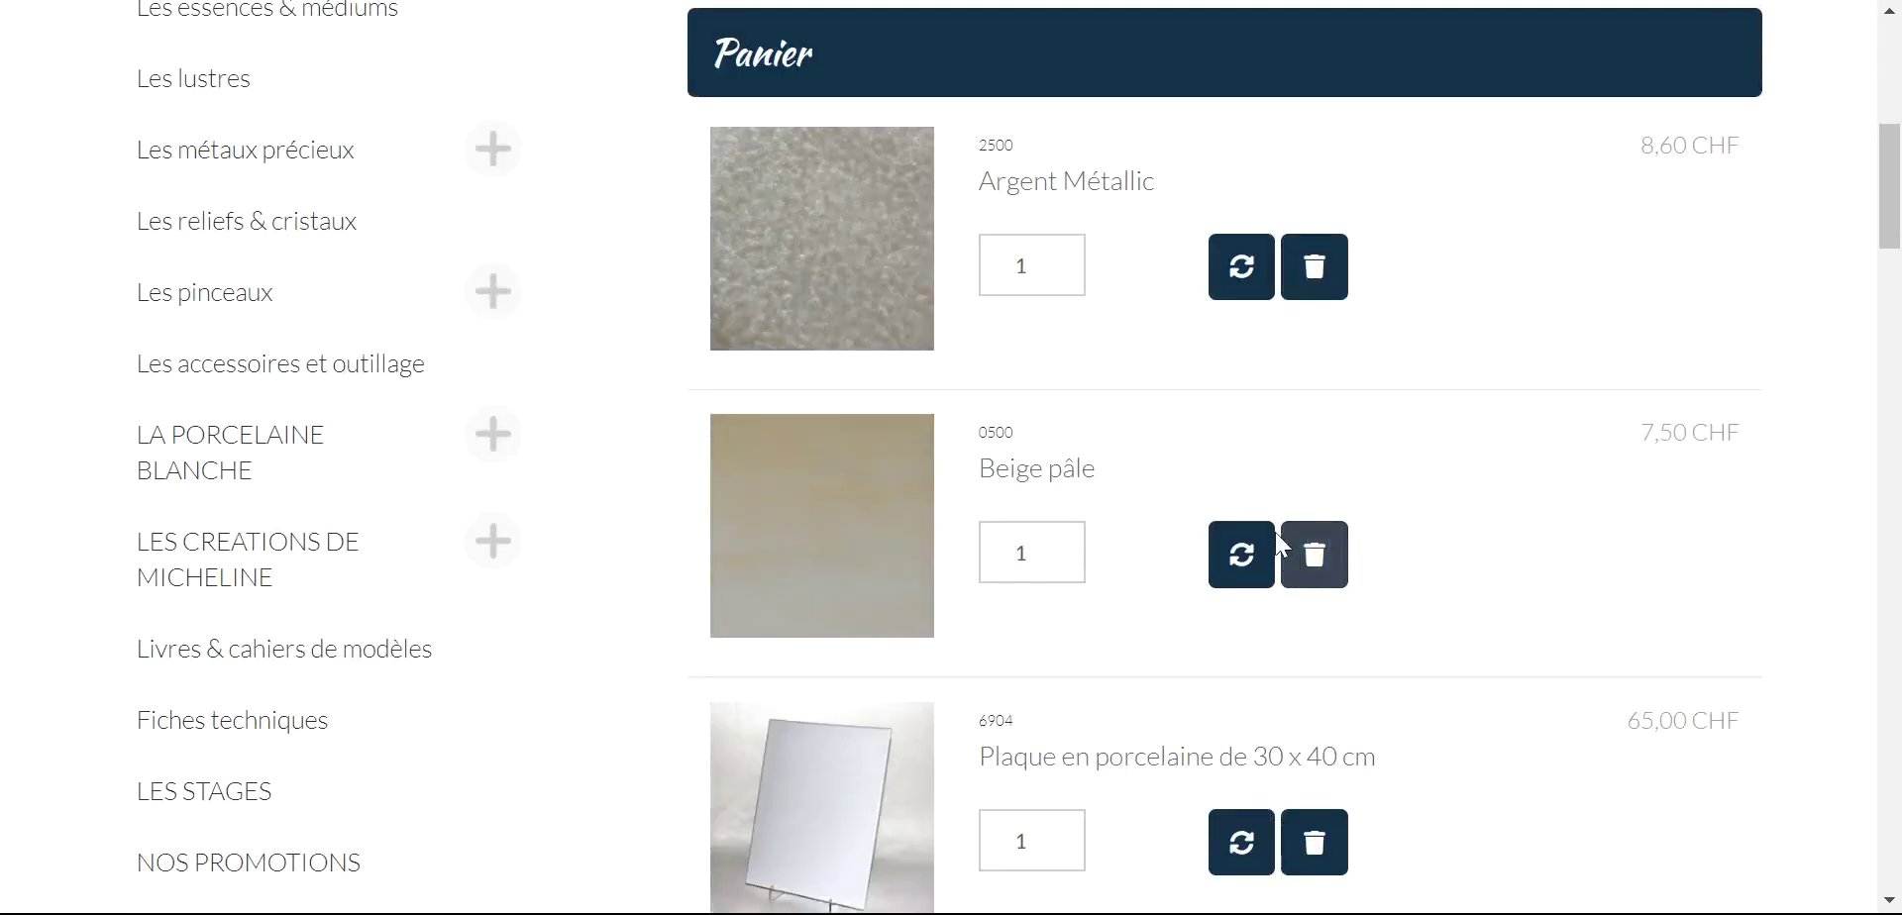
scroll(1203, 730, down, 2)
scroll(1209, 726, up, 2)
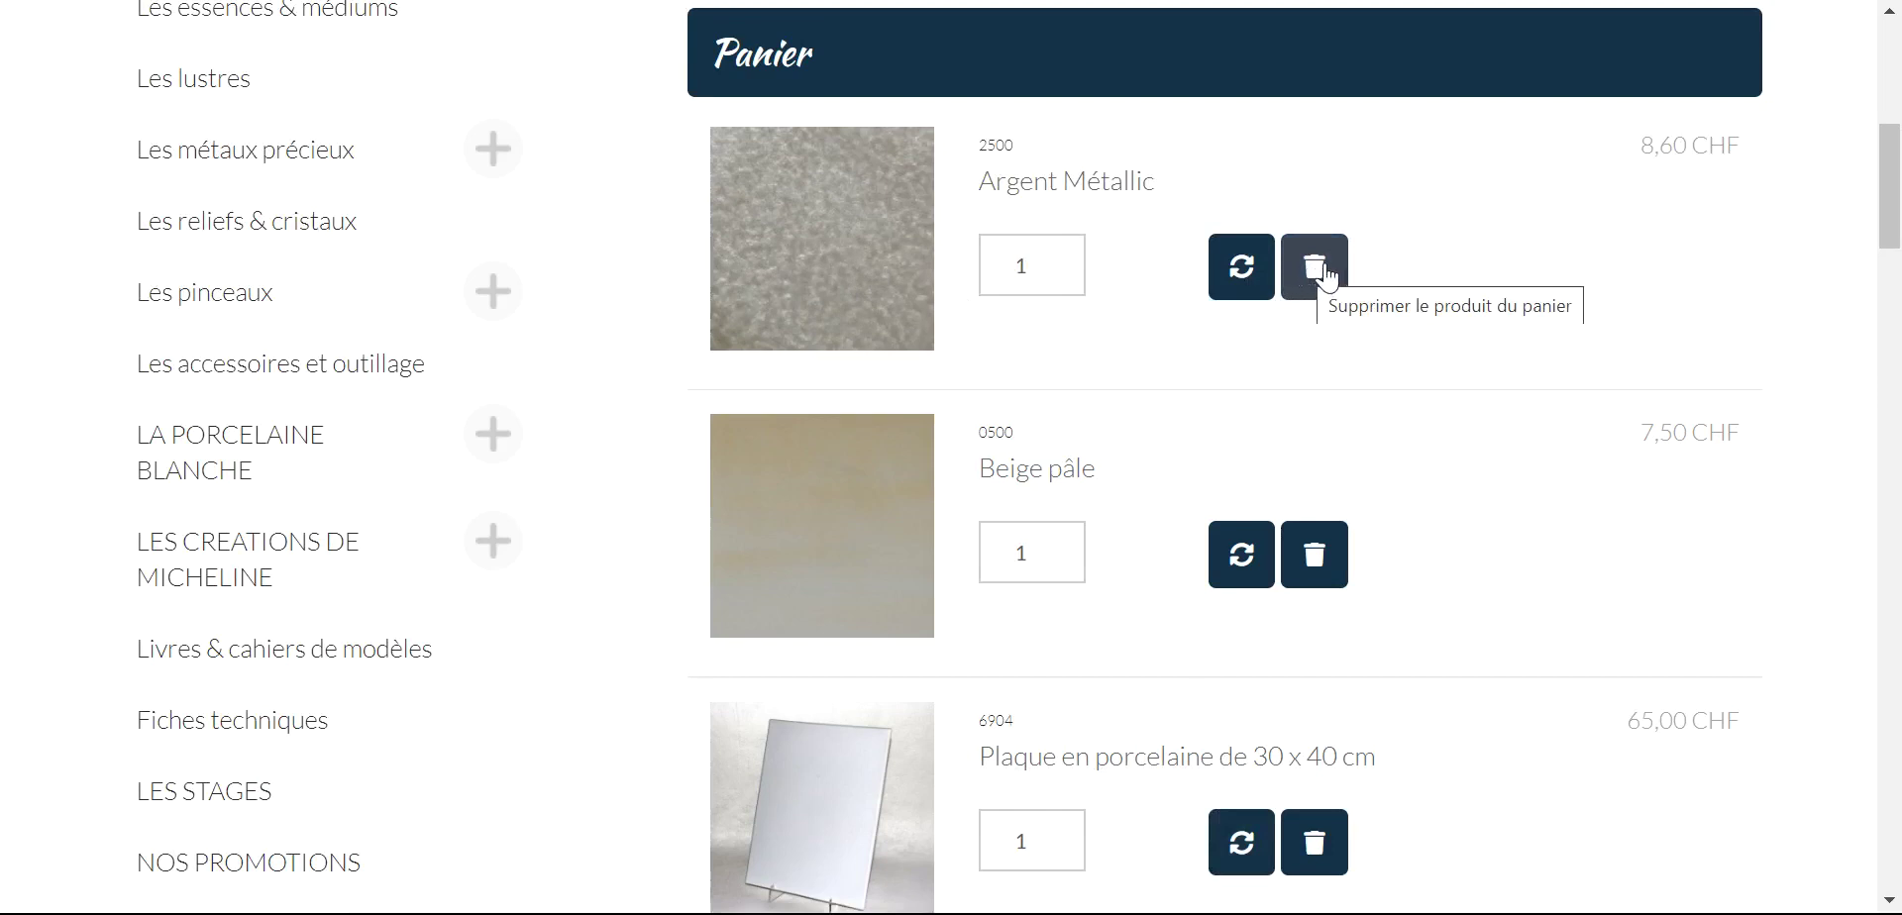
click(1323, 270)
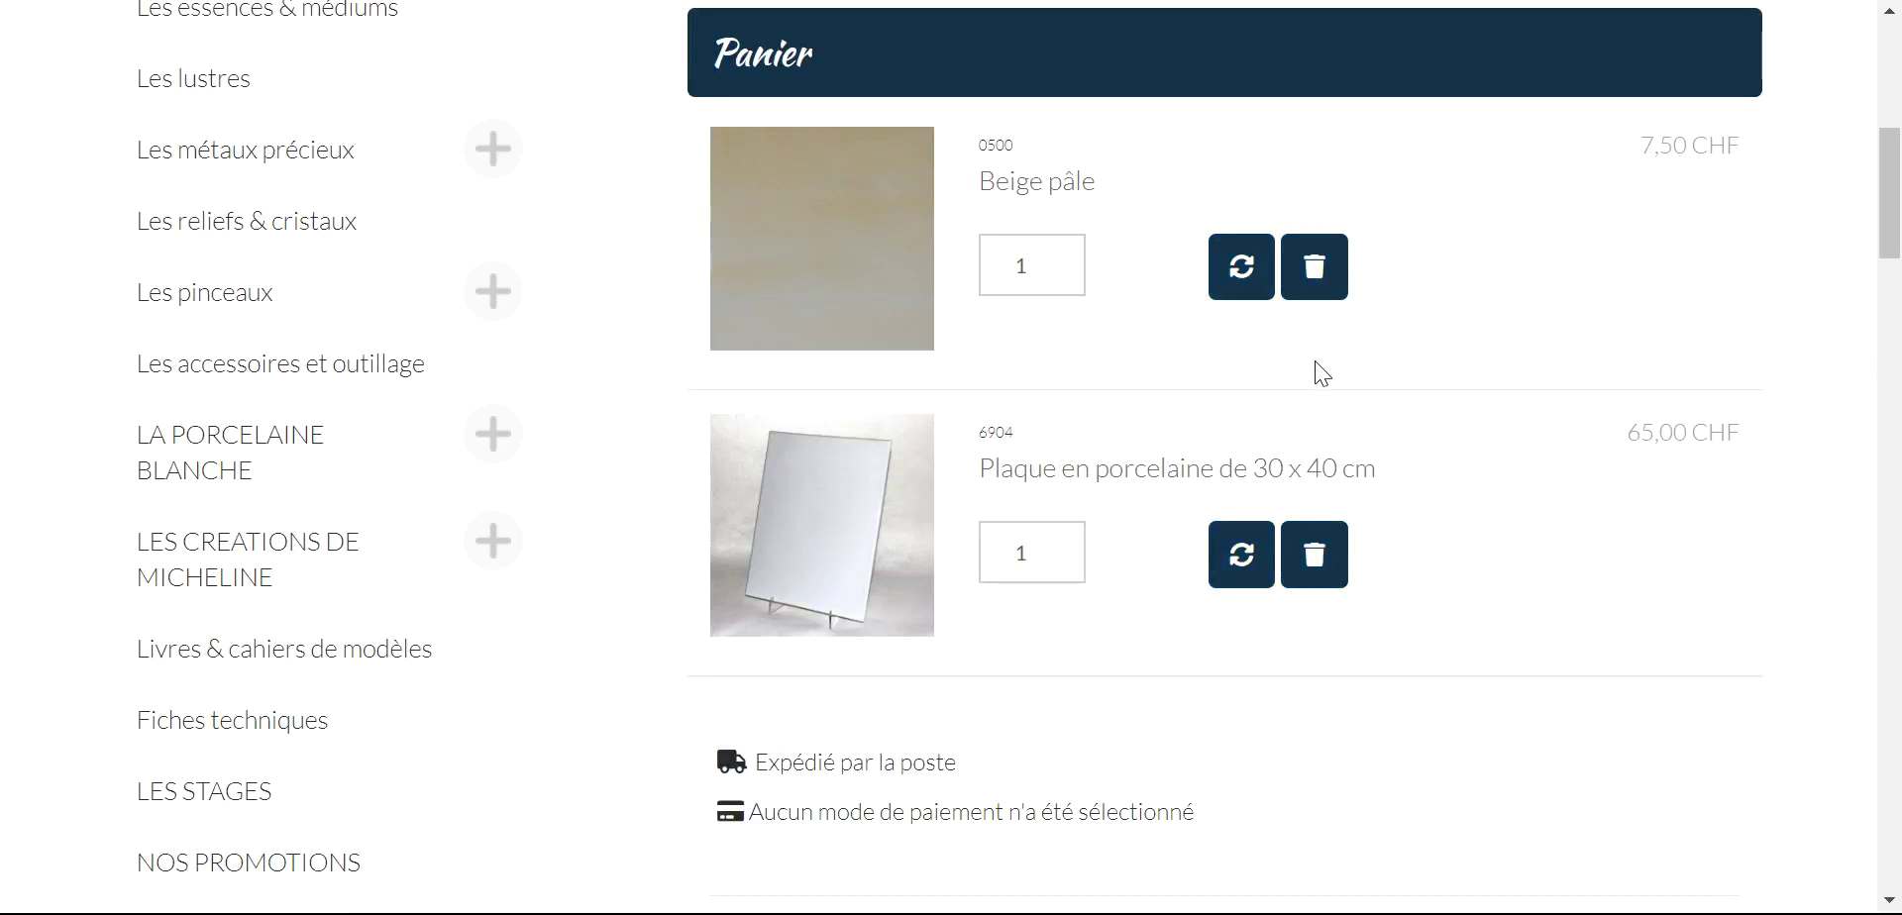
- Update the Beige pâle quantity to 2, bringing the total to 80,00 CHF
click(1060, 259)
click(1228, 278)
scroll(1200, 345, down, 2)
scroll(1199, 345, down, 5)
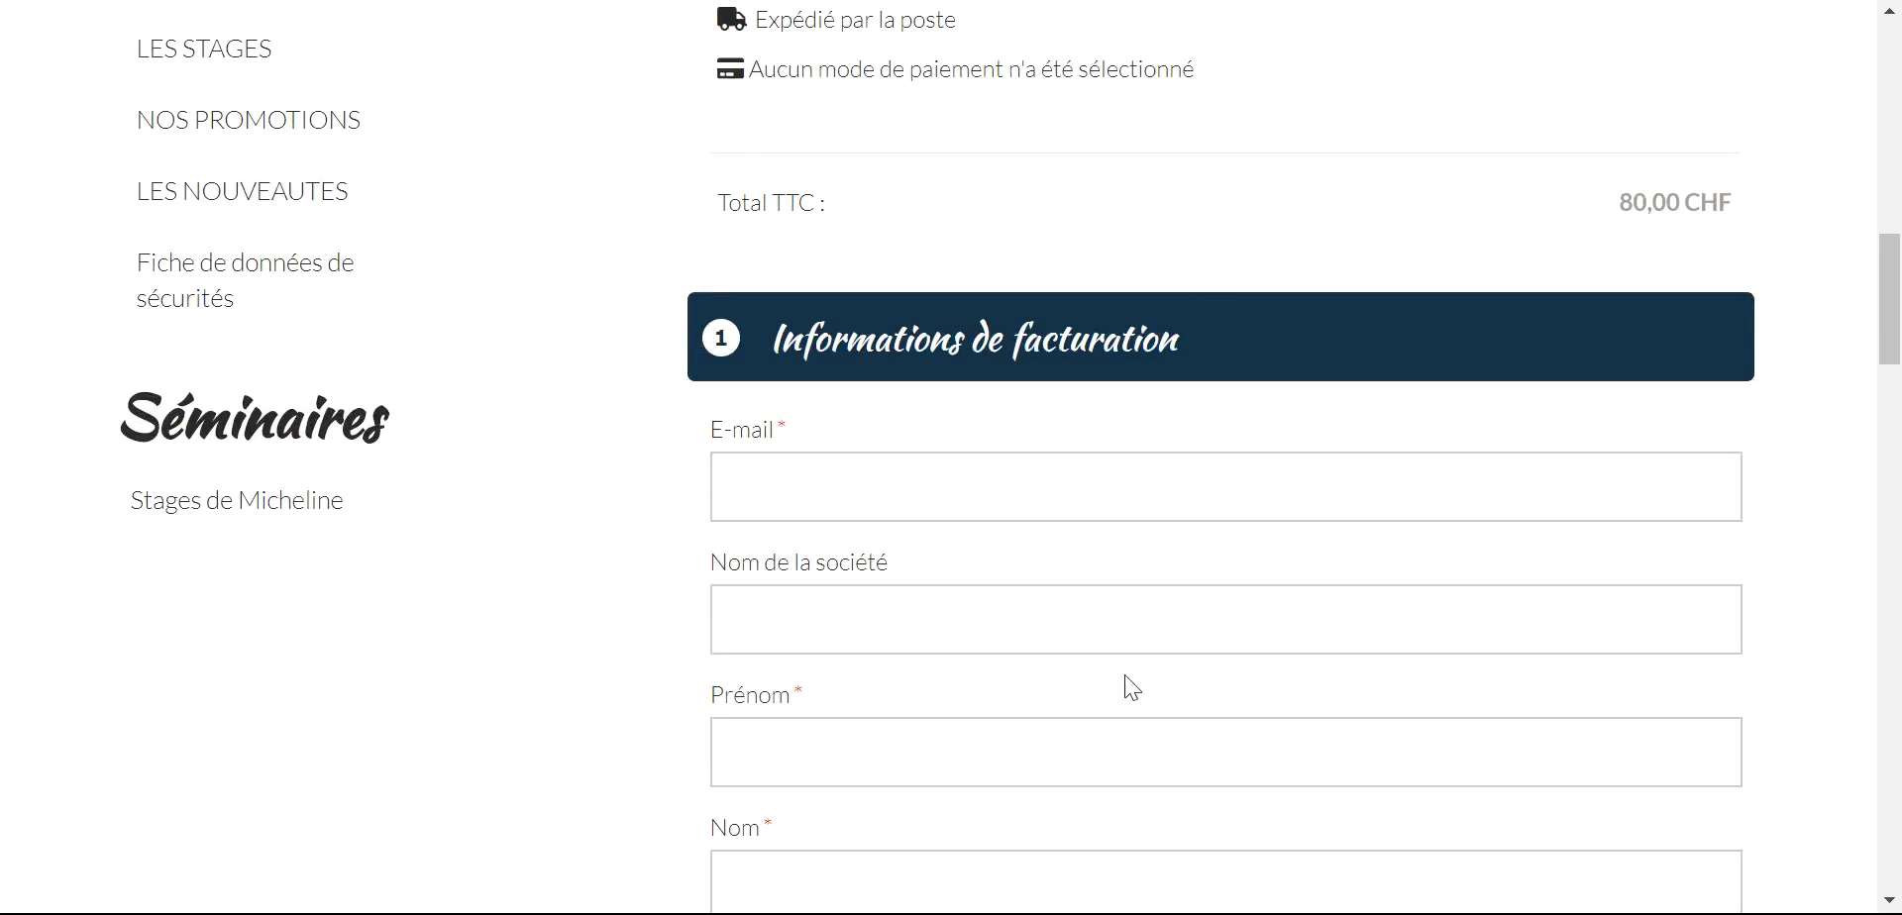
scroll(1126, 309, down, 5)
scroll(1129, 315, up, 6)
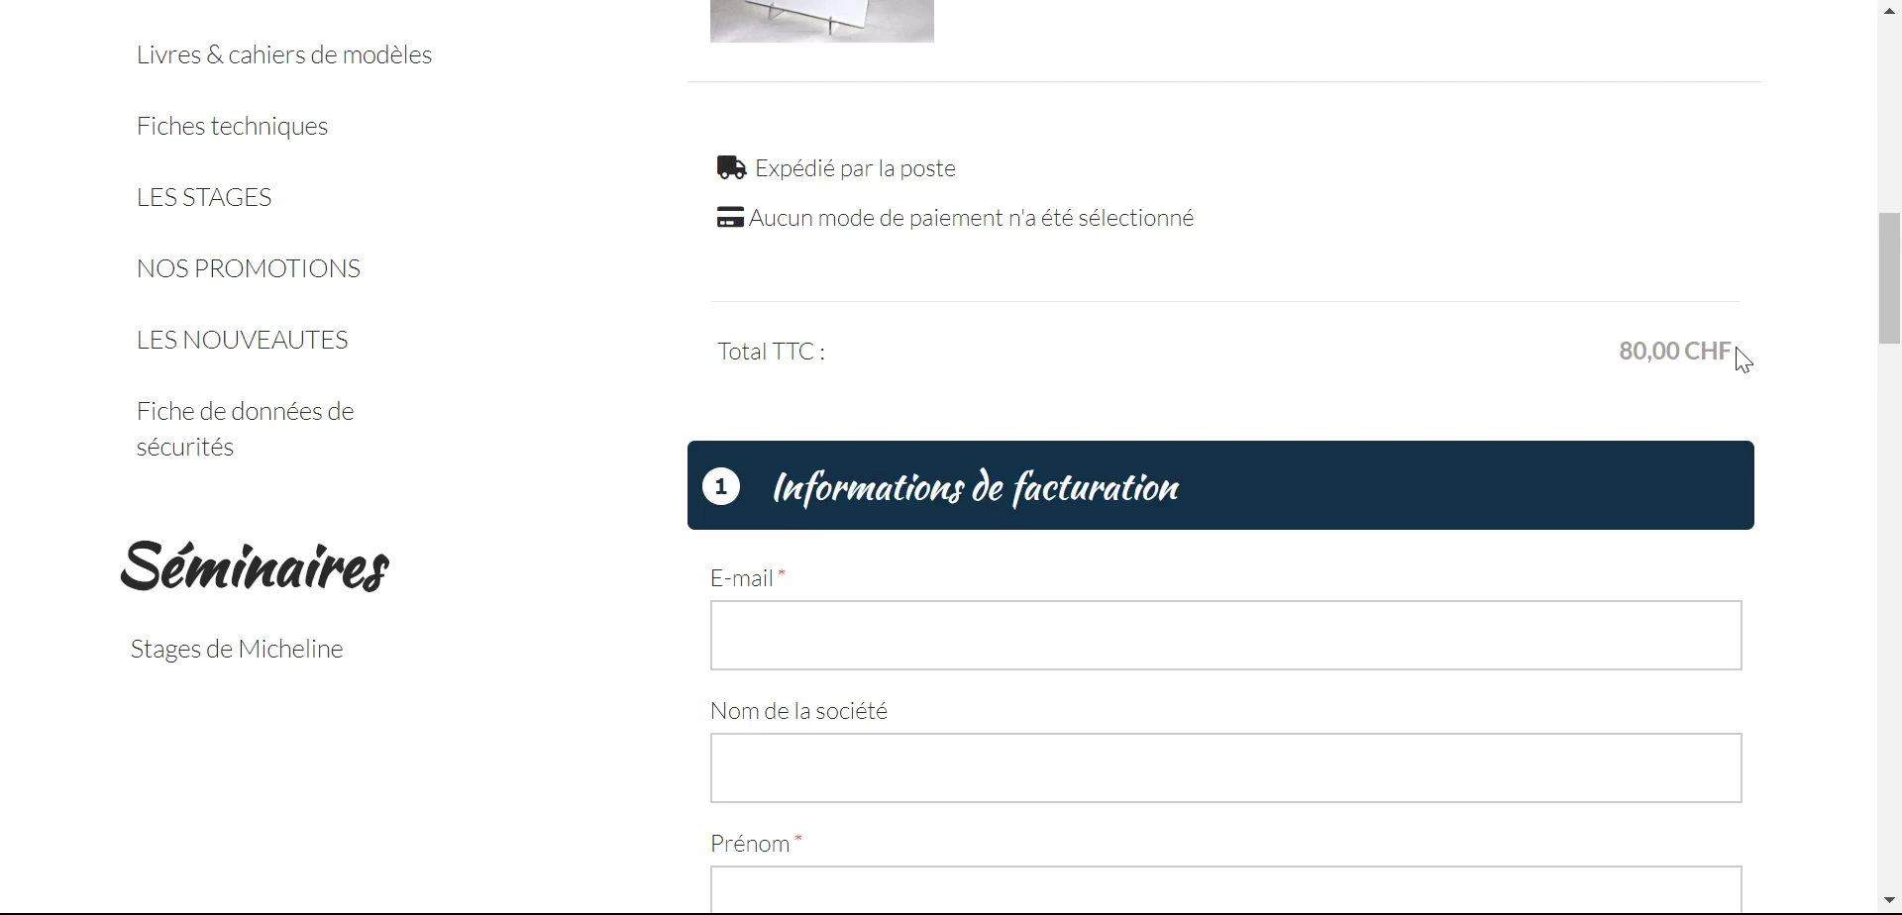
scroll(1745, 349, down, 3)
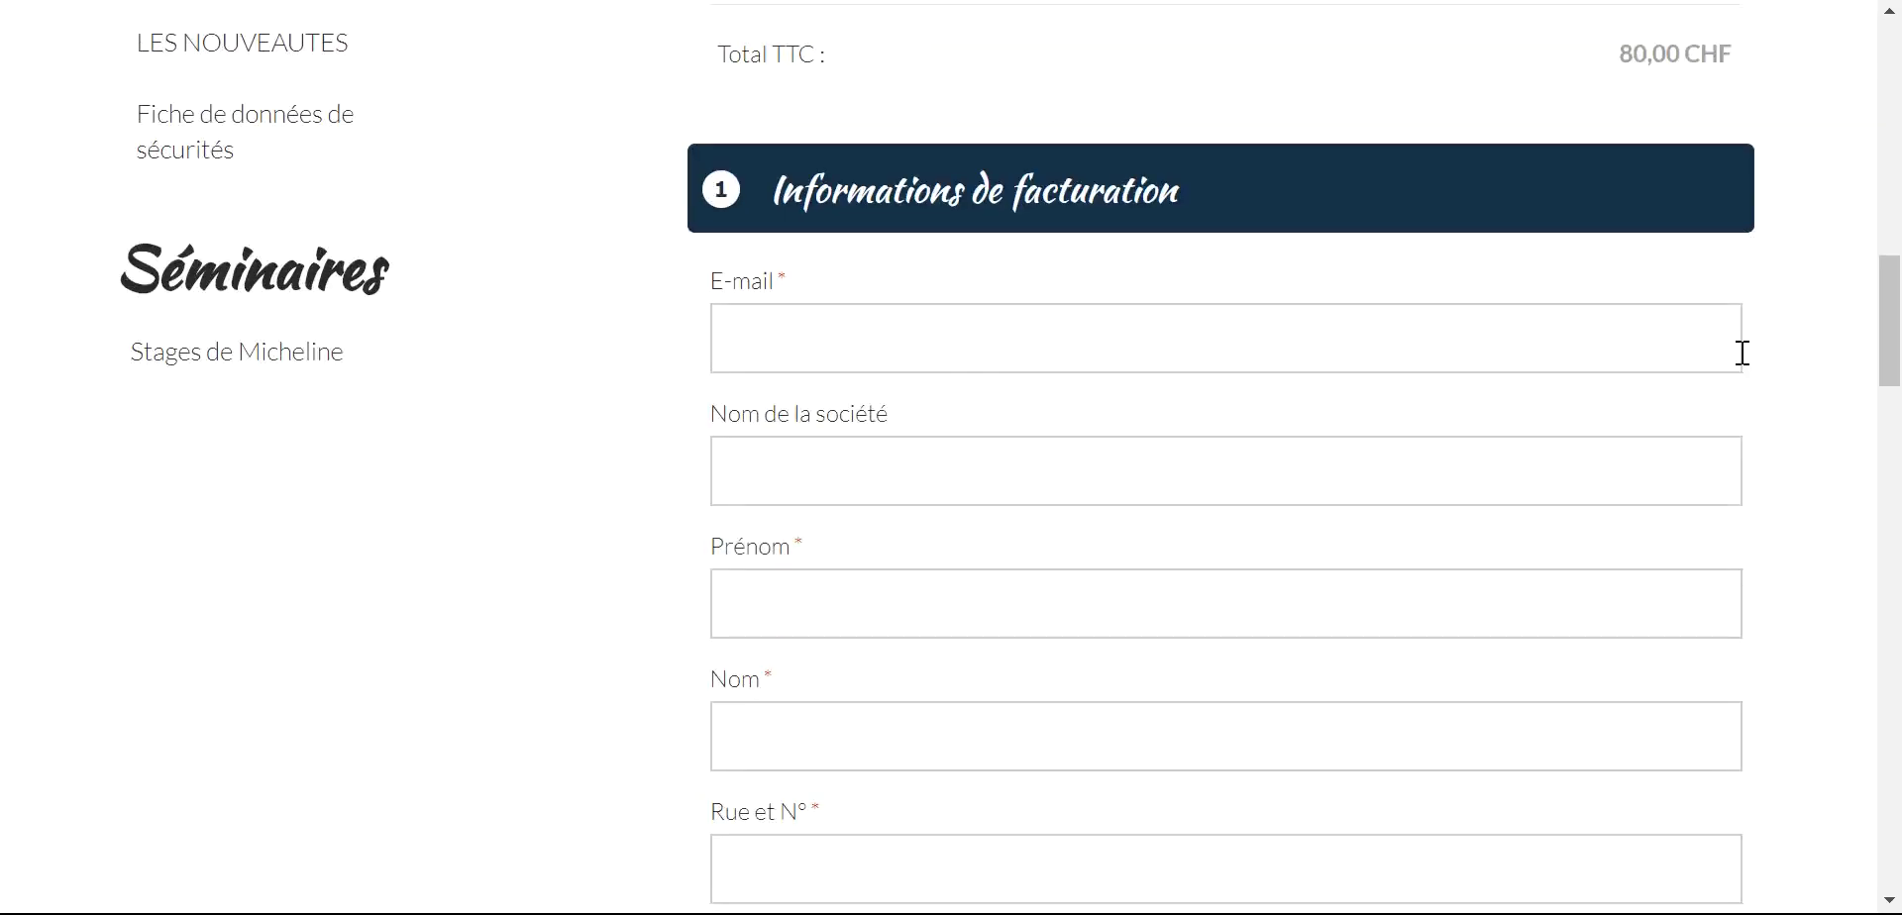
- Enter the customer's billing e-mail, first name and last name
click(1405, 347)
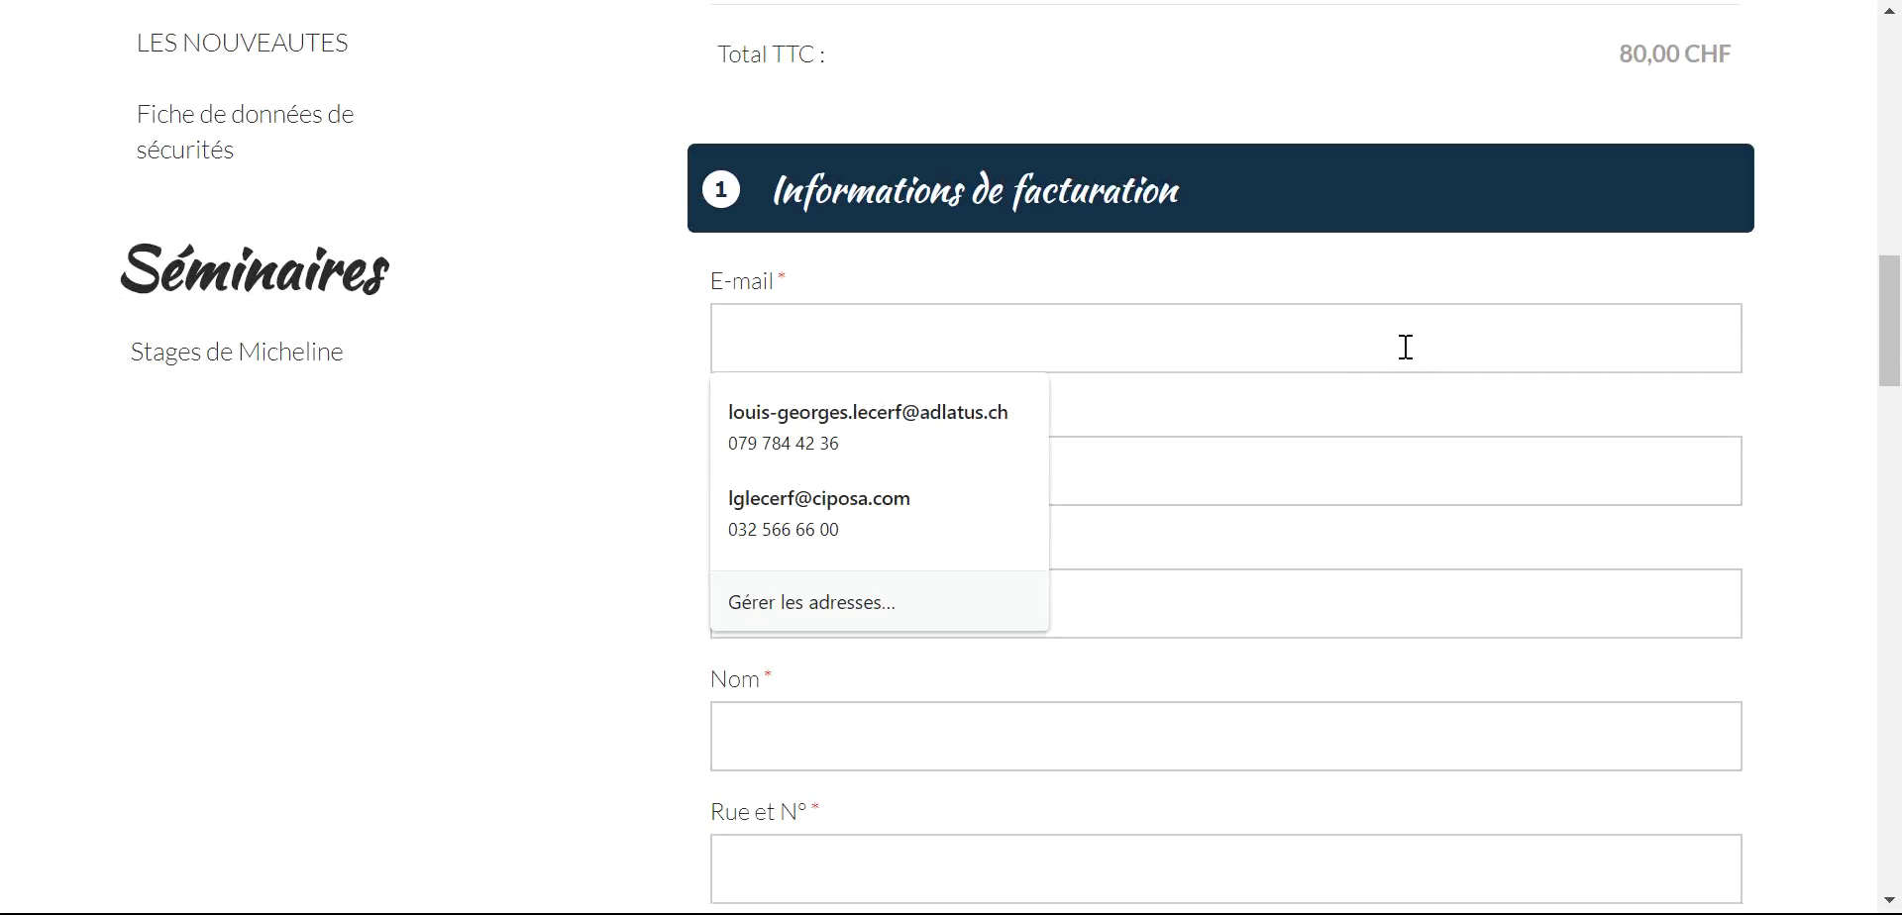
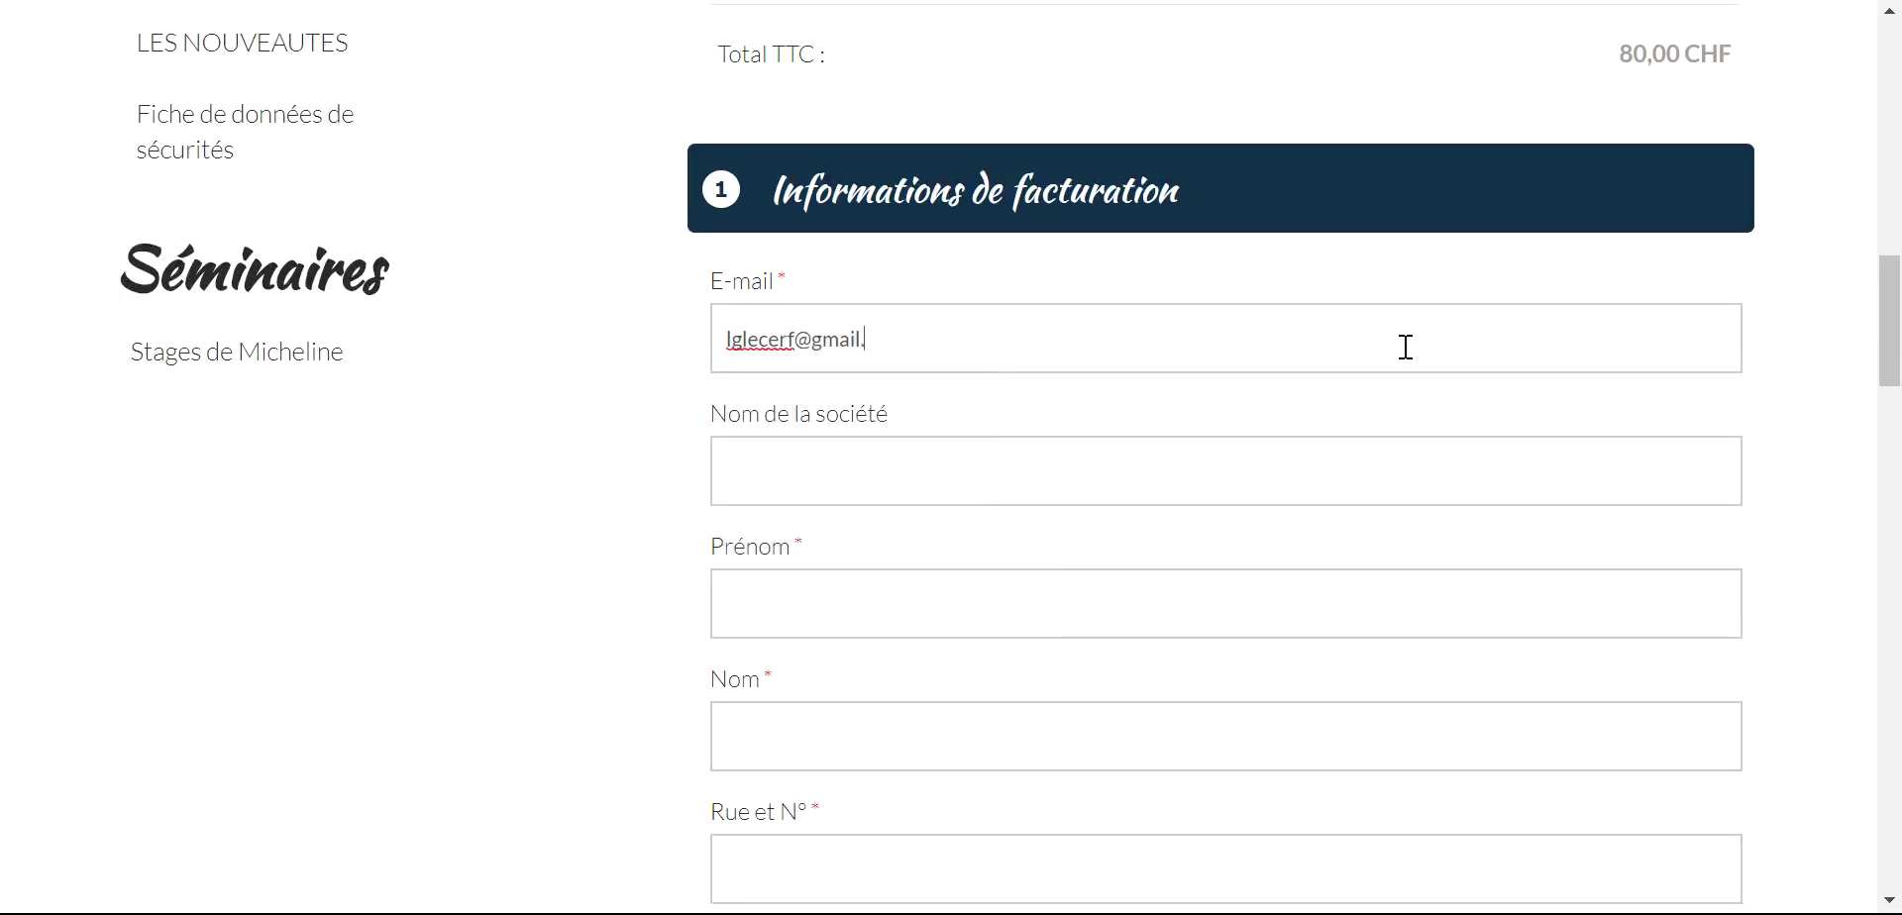
click(1097, 473)
click(1052, 600)
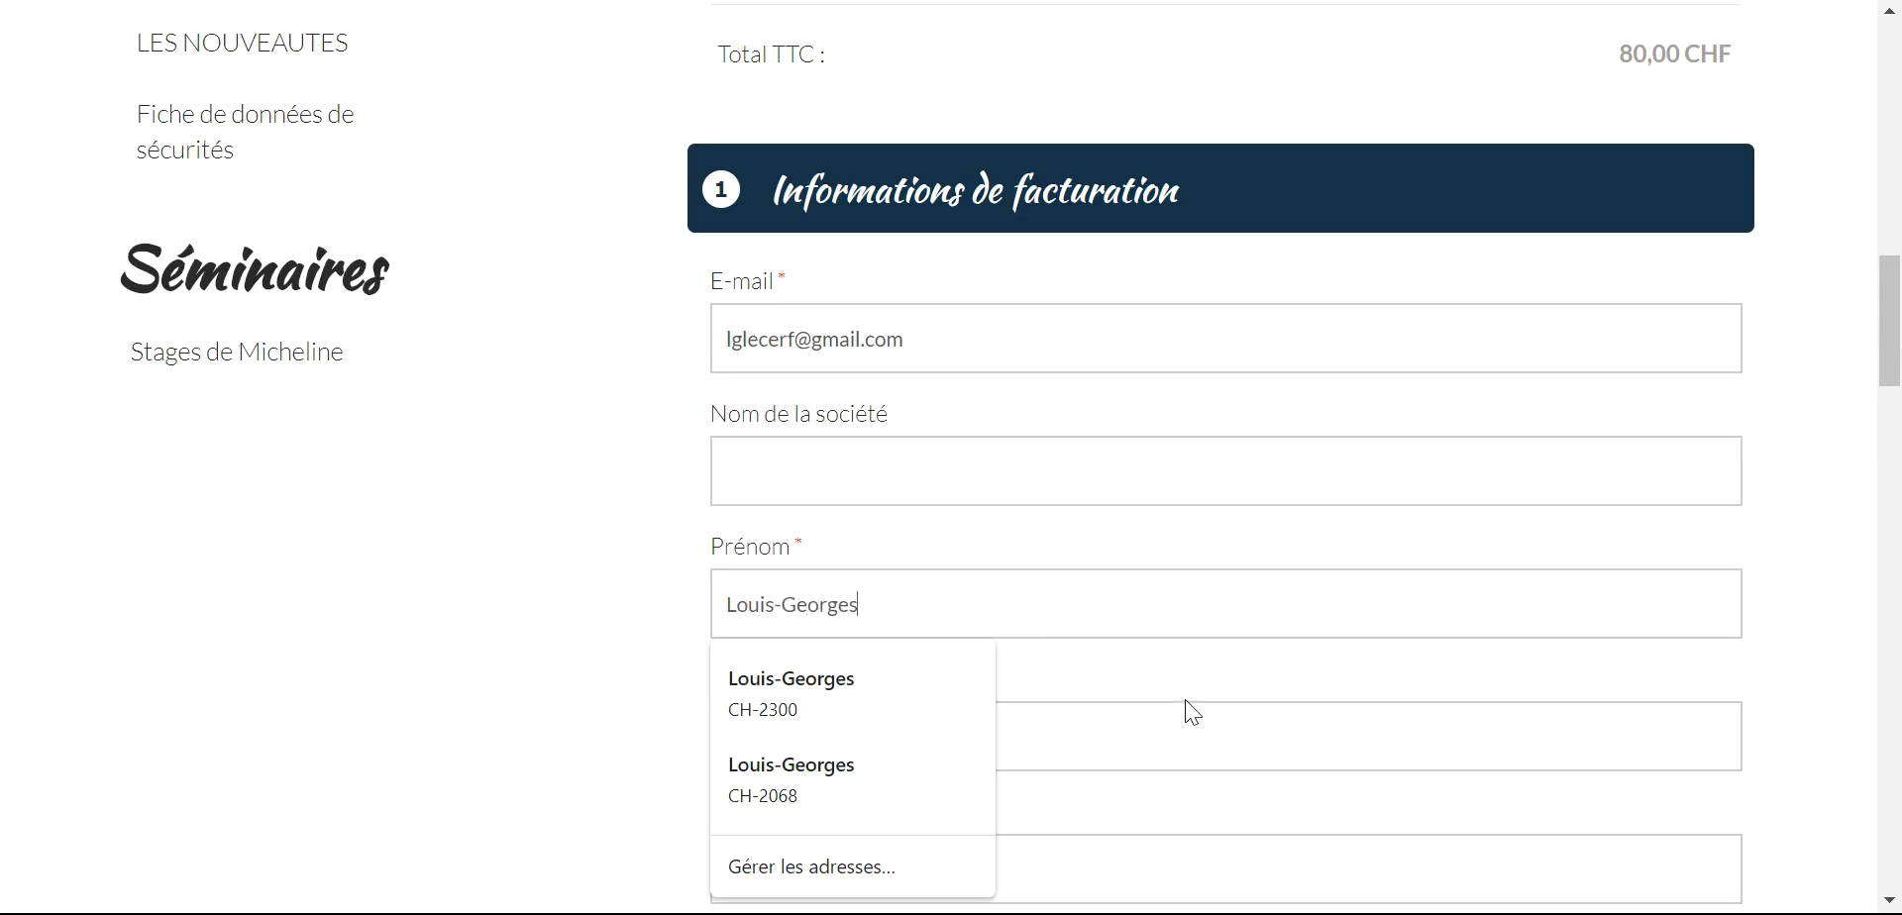
click(1189, 696)
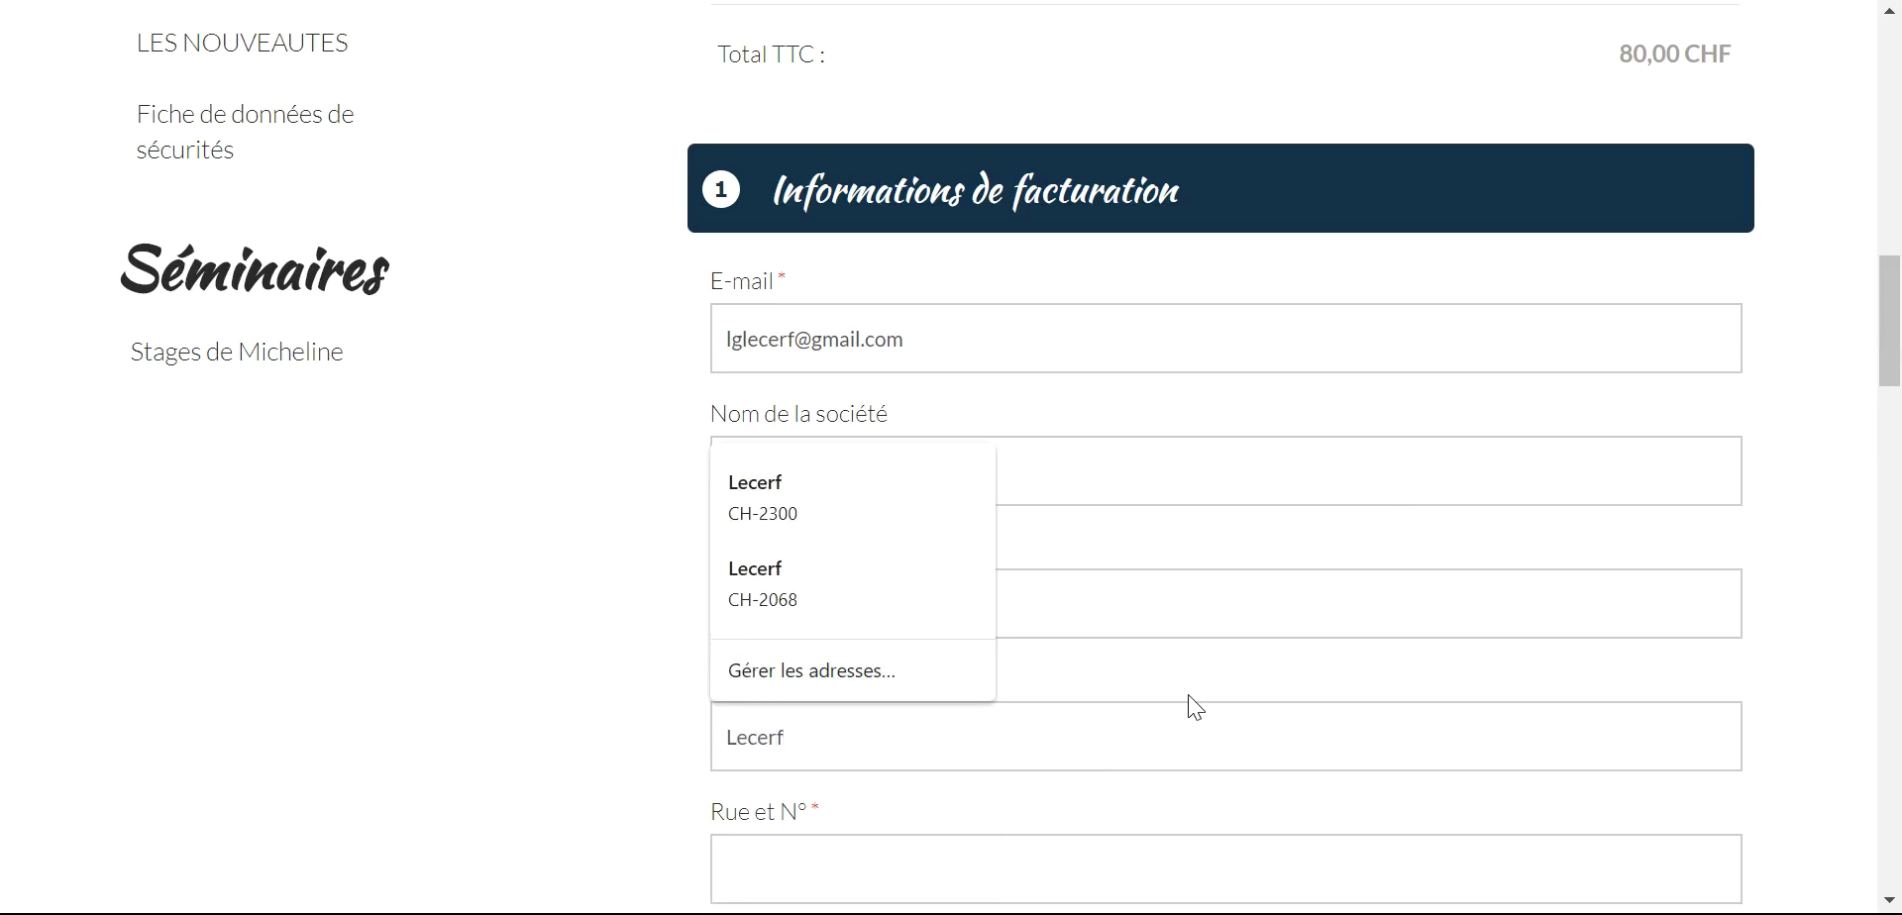
- Enter the customer's street and number, postcode and town in the billing form
click(1083, 872)
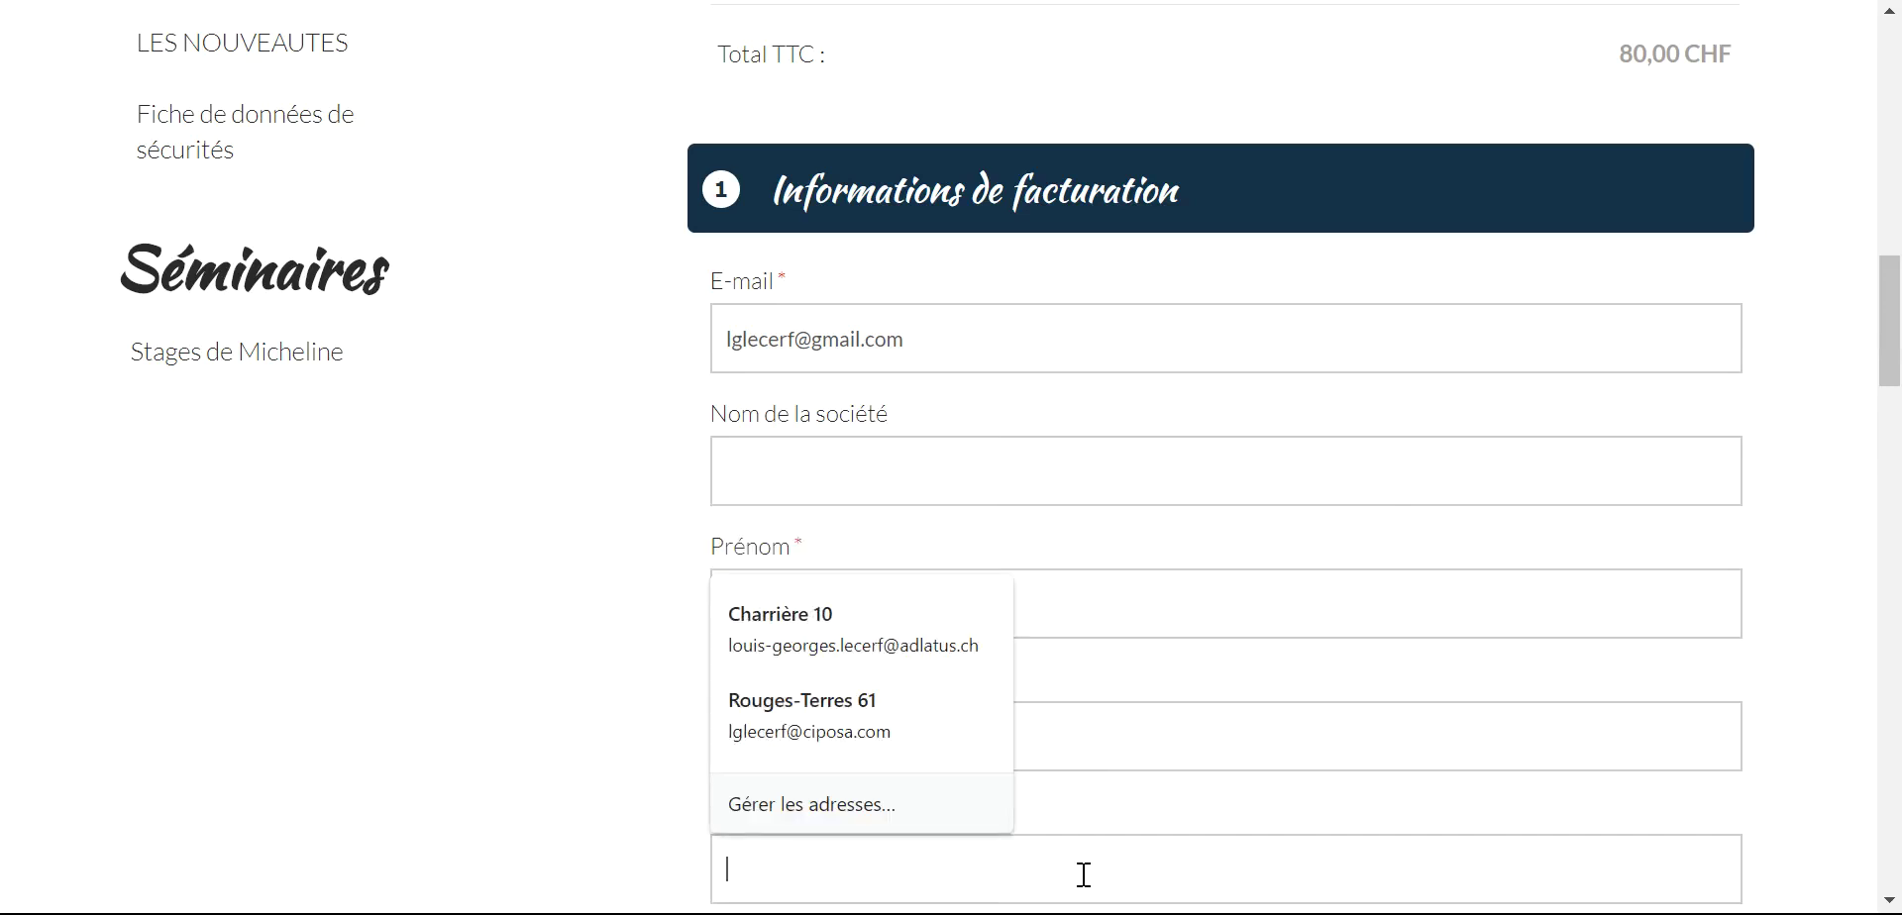
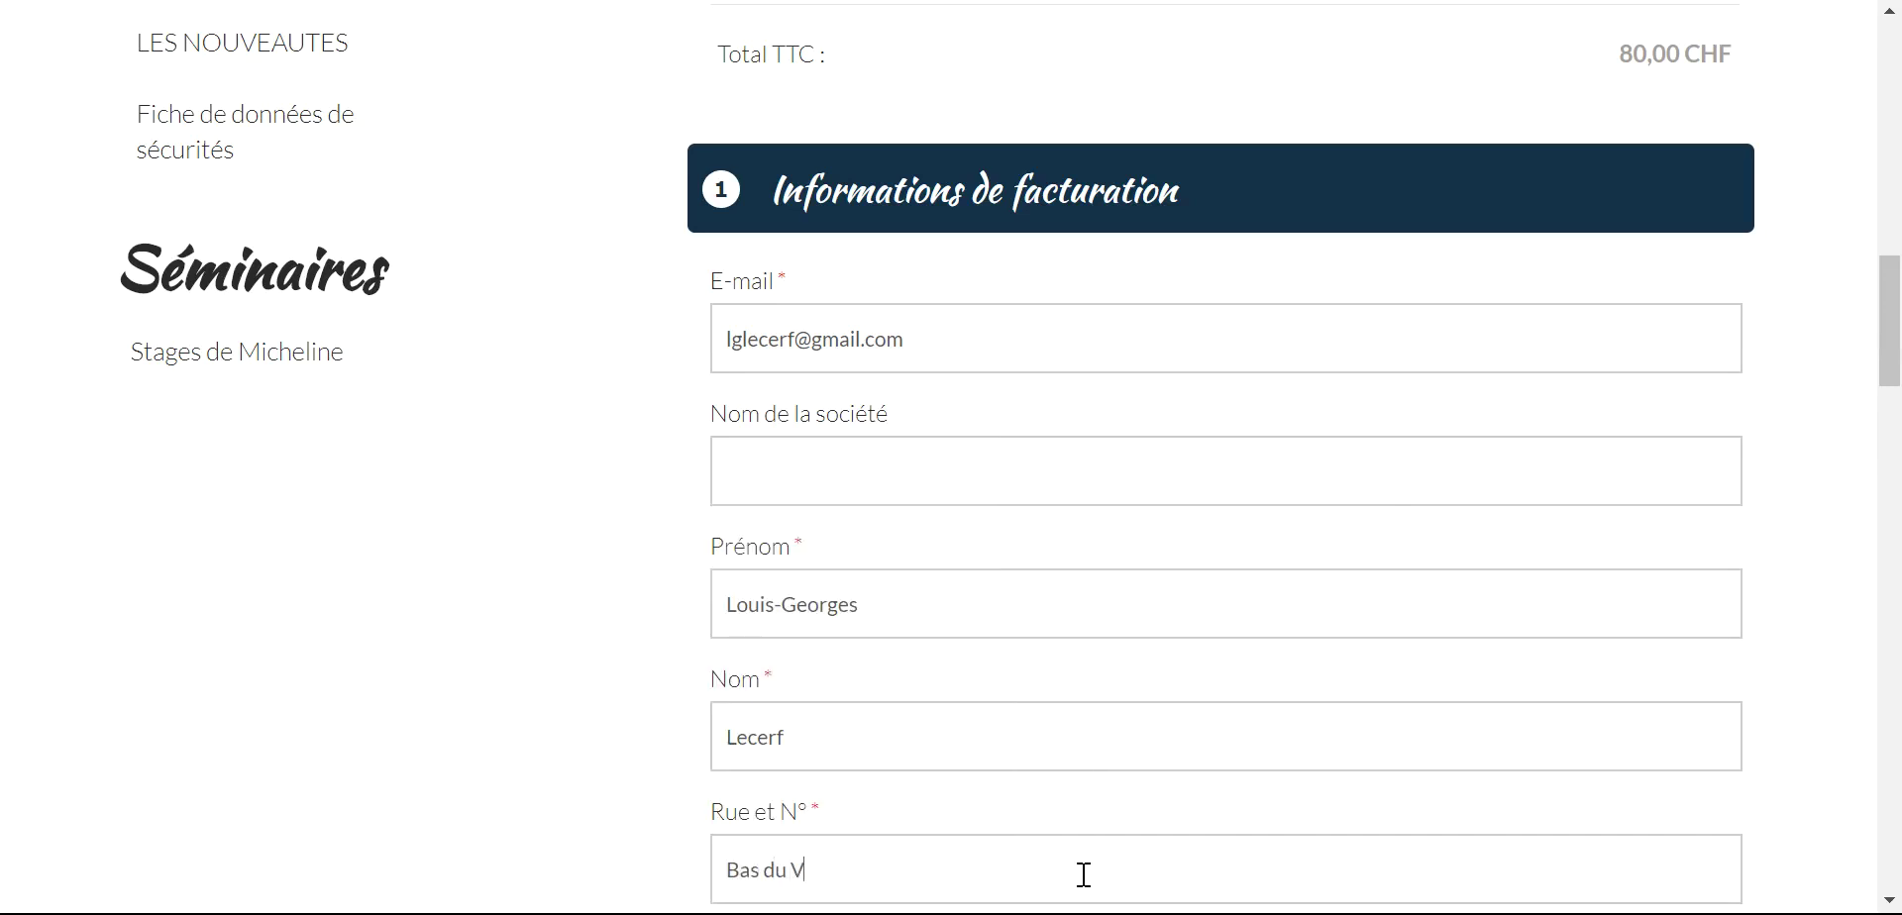
scroll(1486, 745, down, 3)
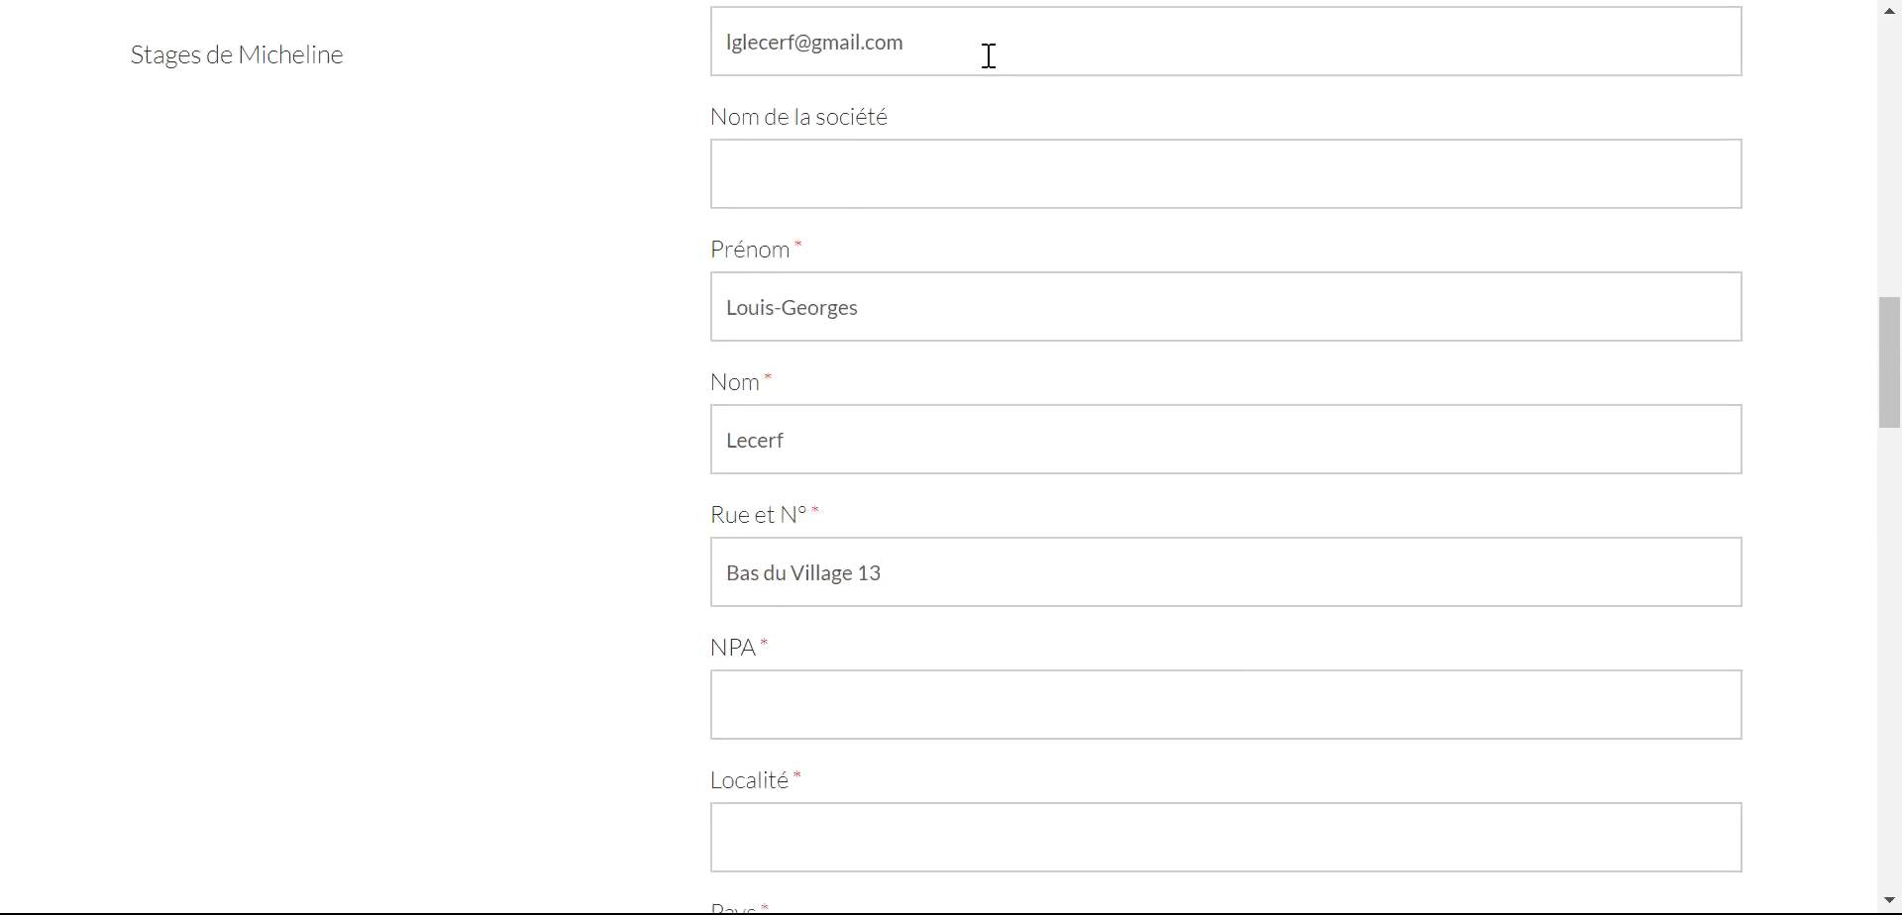
click(1006, 699)
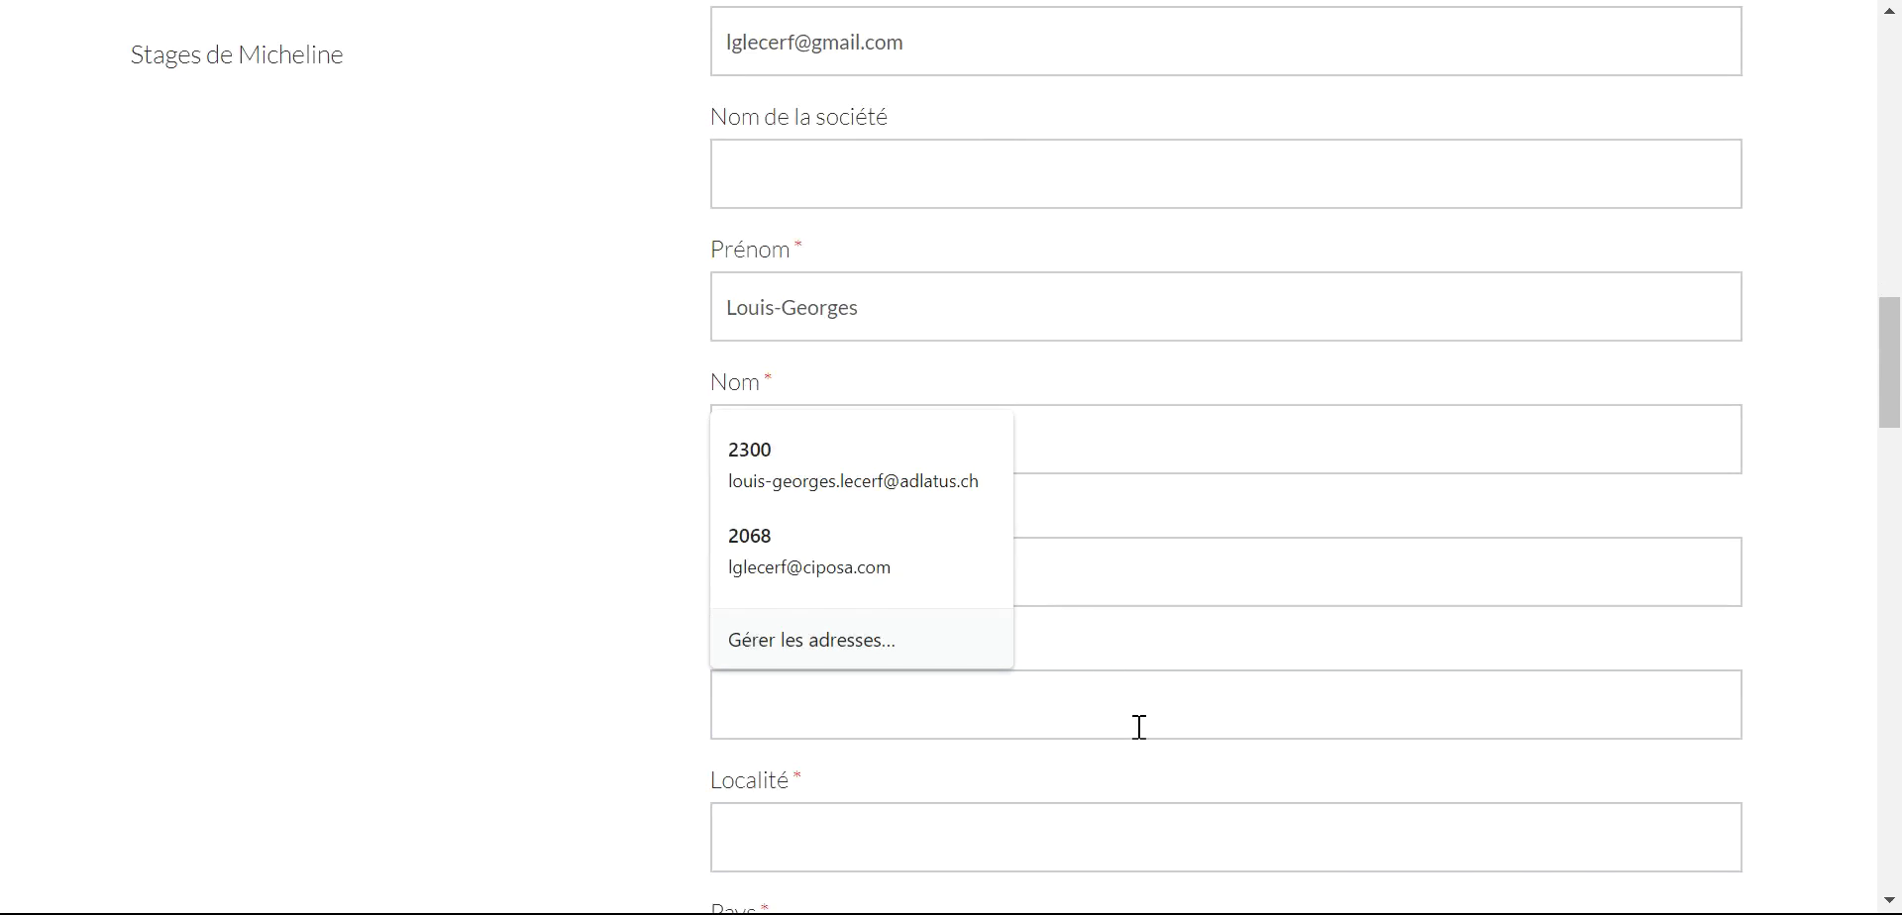
text(2336)
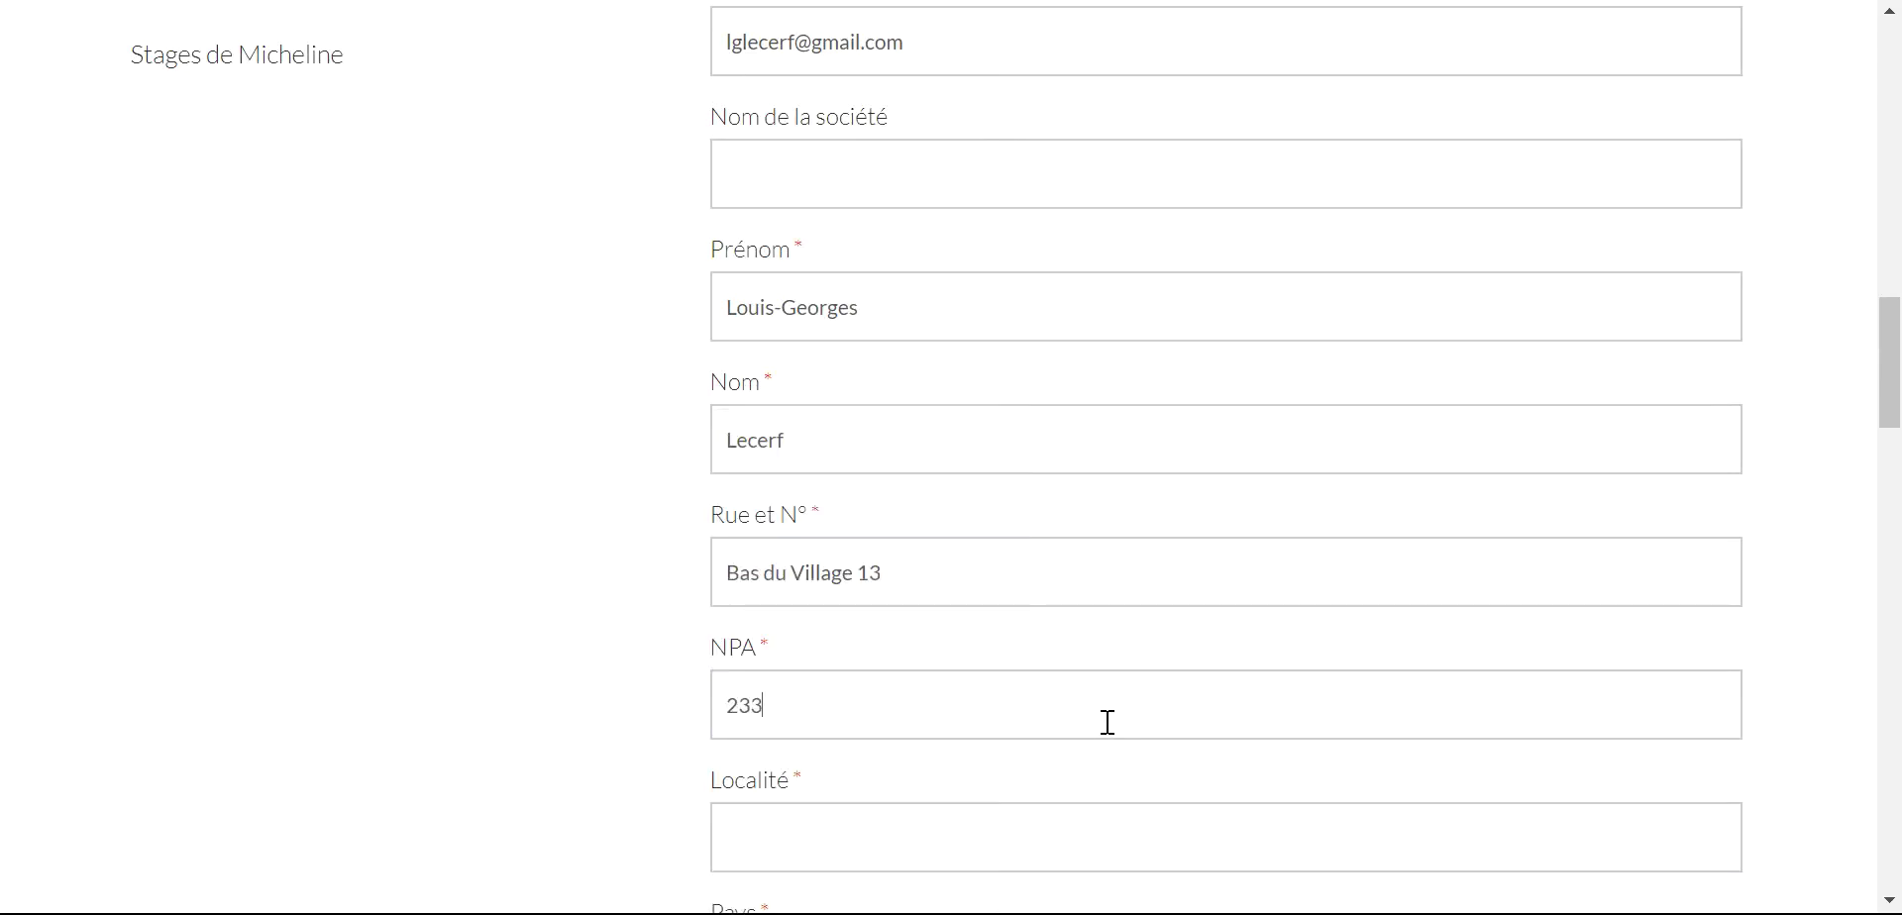
click(1040, 828)
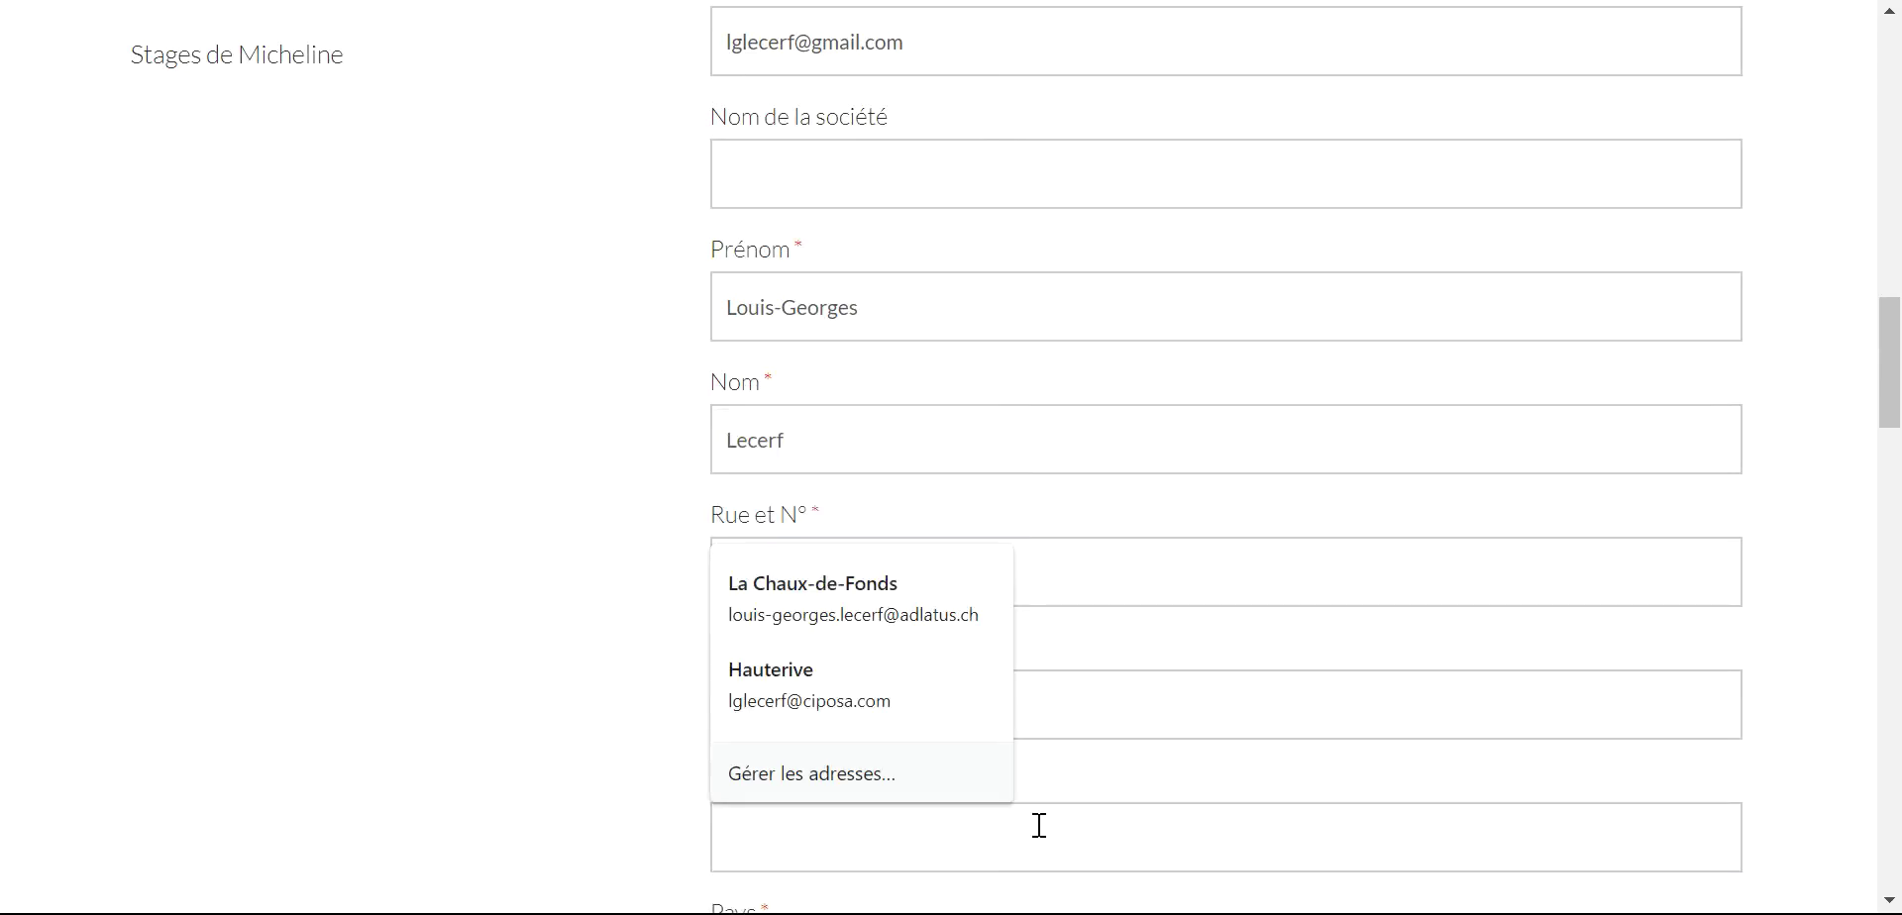
scroll(1039, 825, up, 1)
key(Return)
scroll(1199, 674, down, 10)
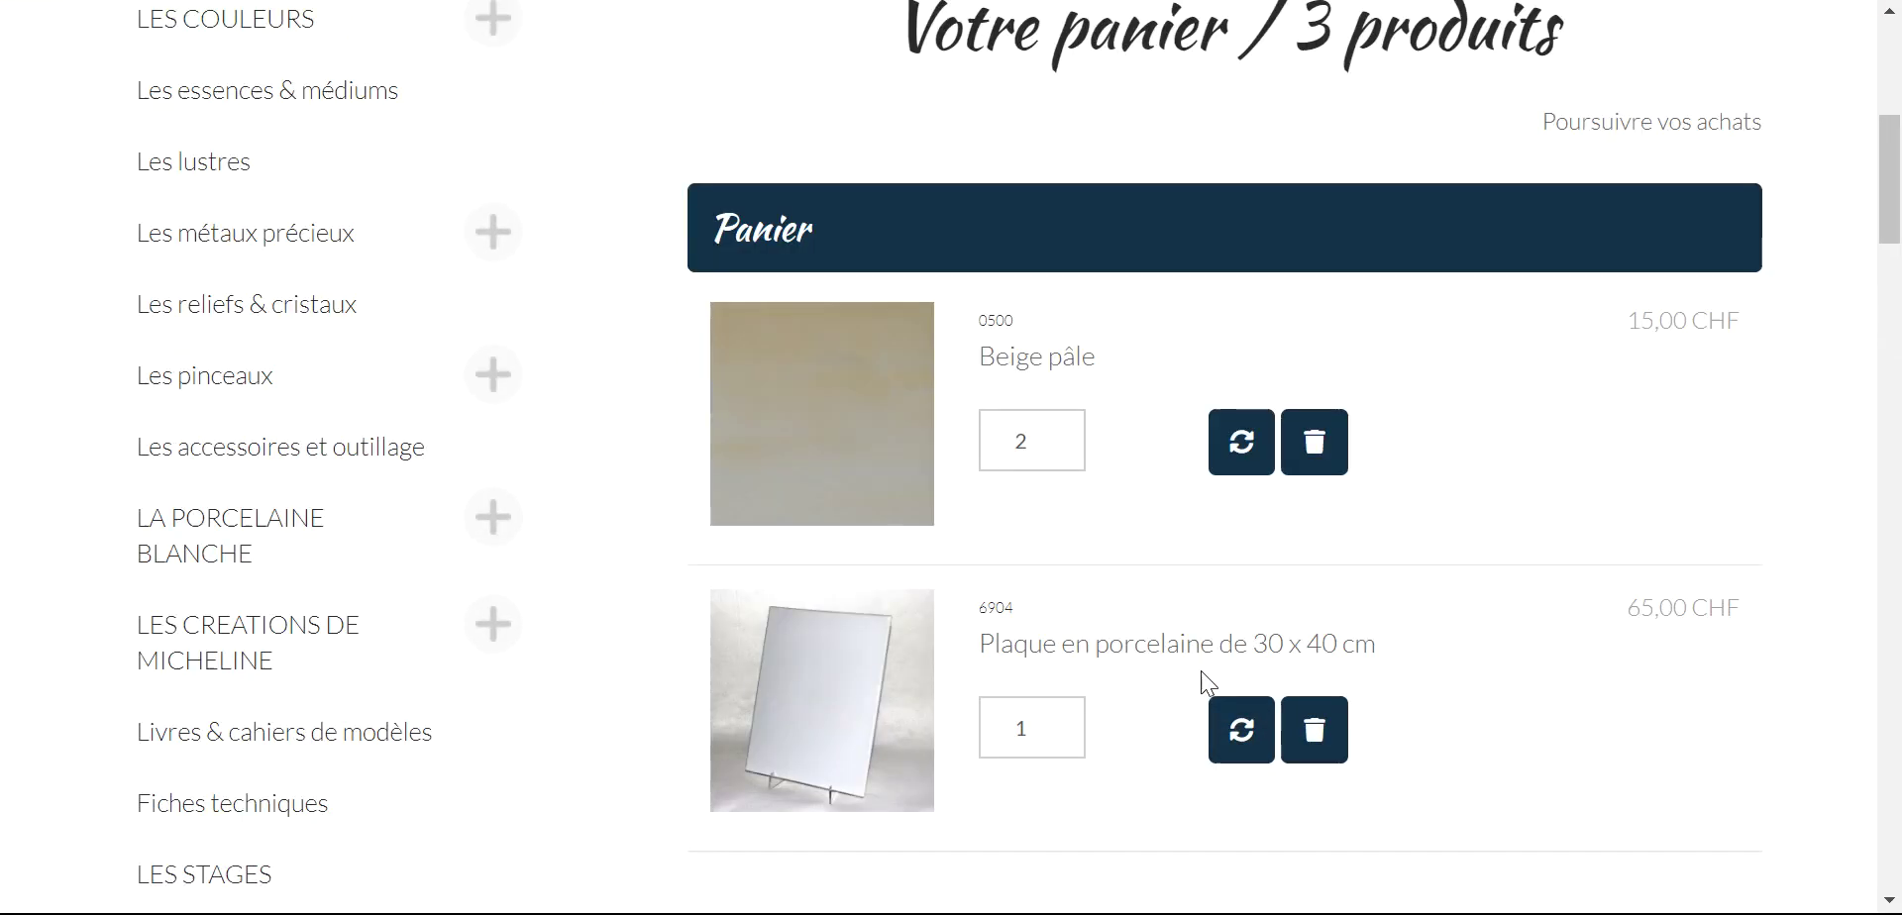
text(Les Bois)
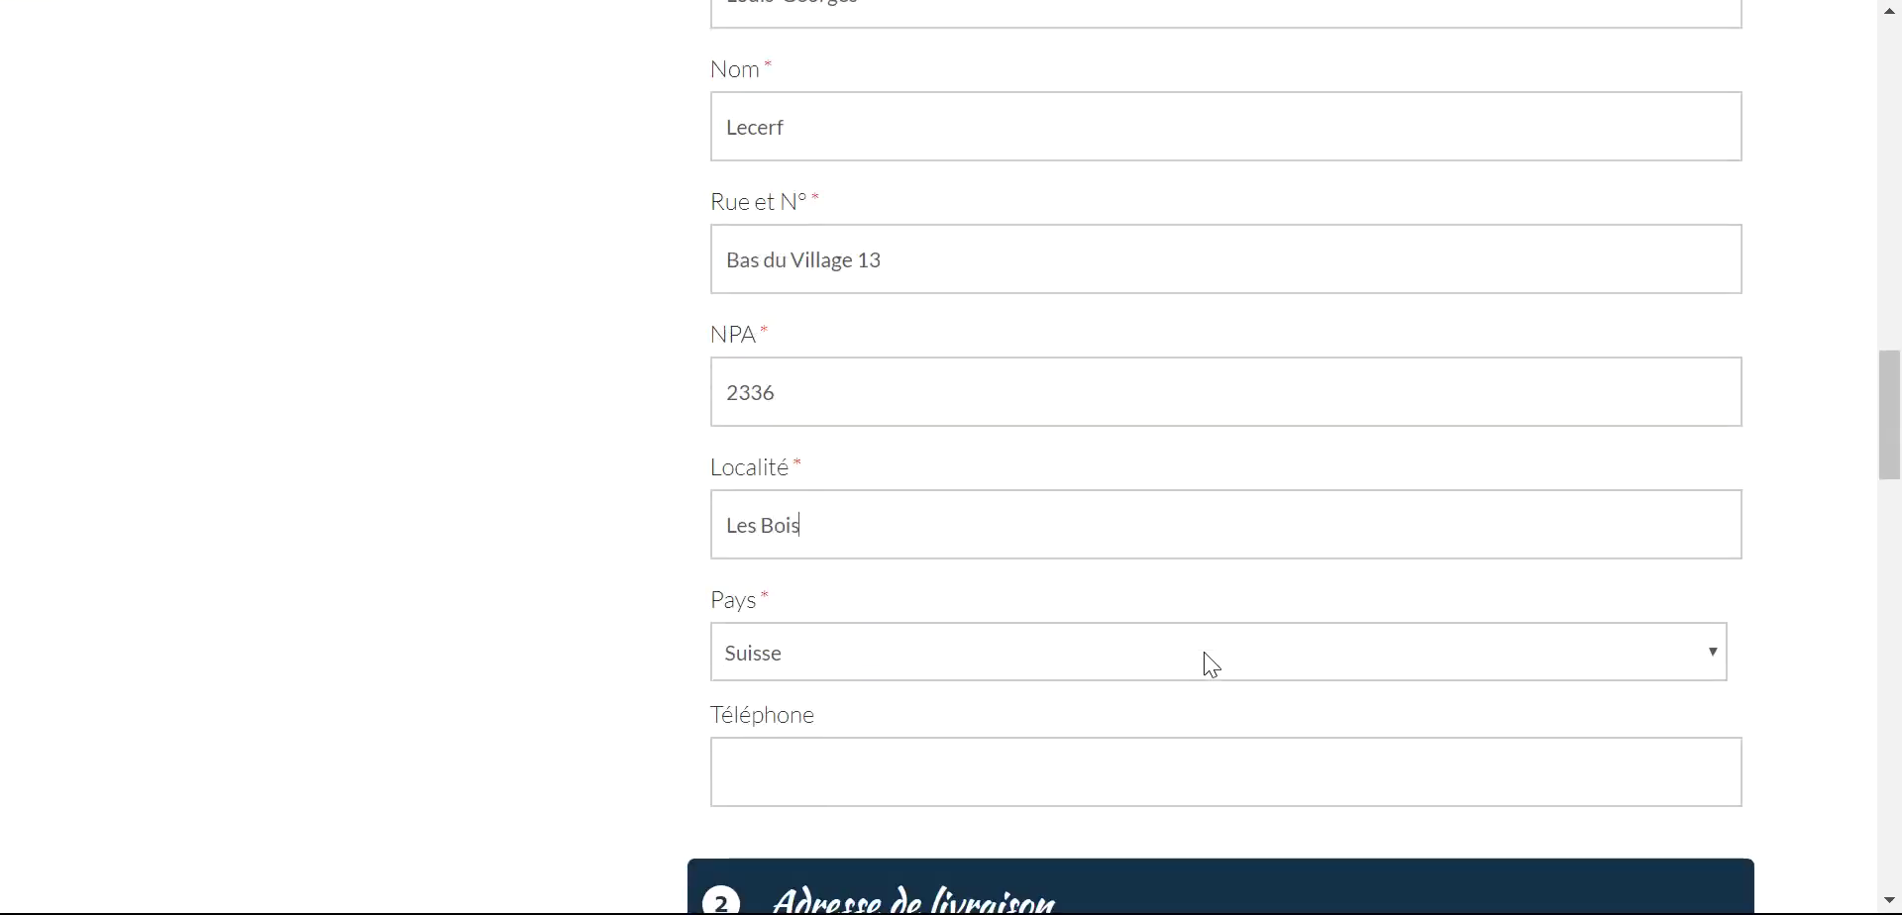
scroll(1126, 735, down, 3)
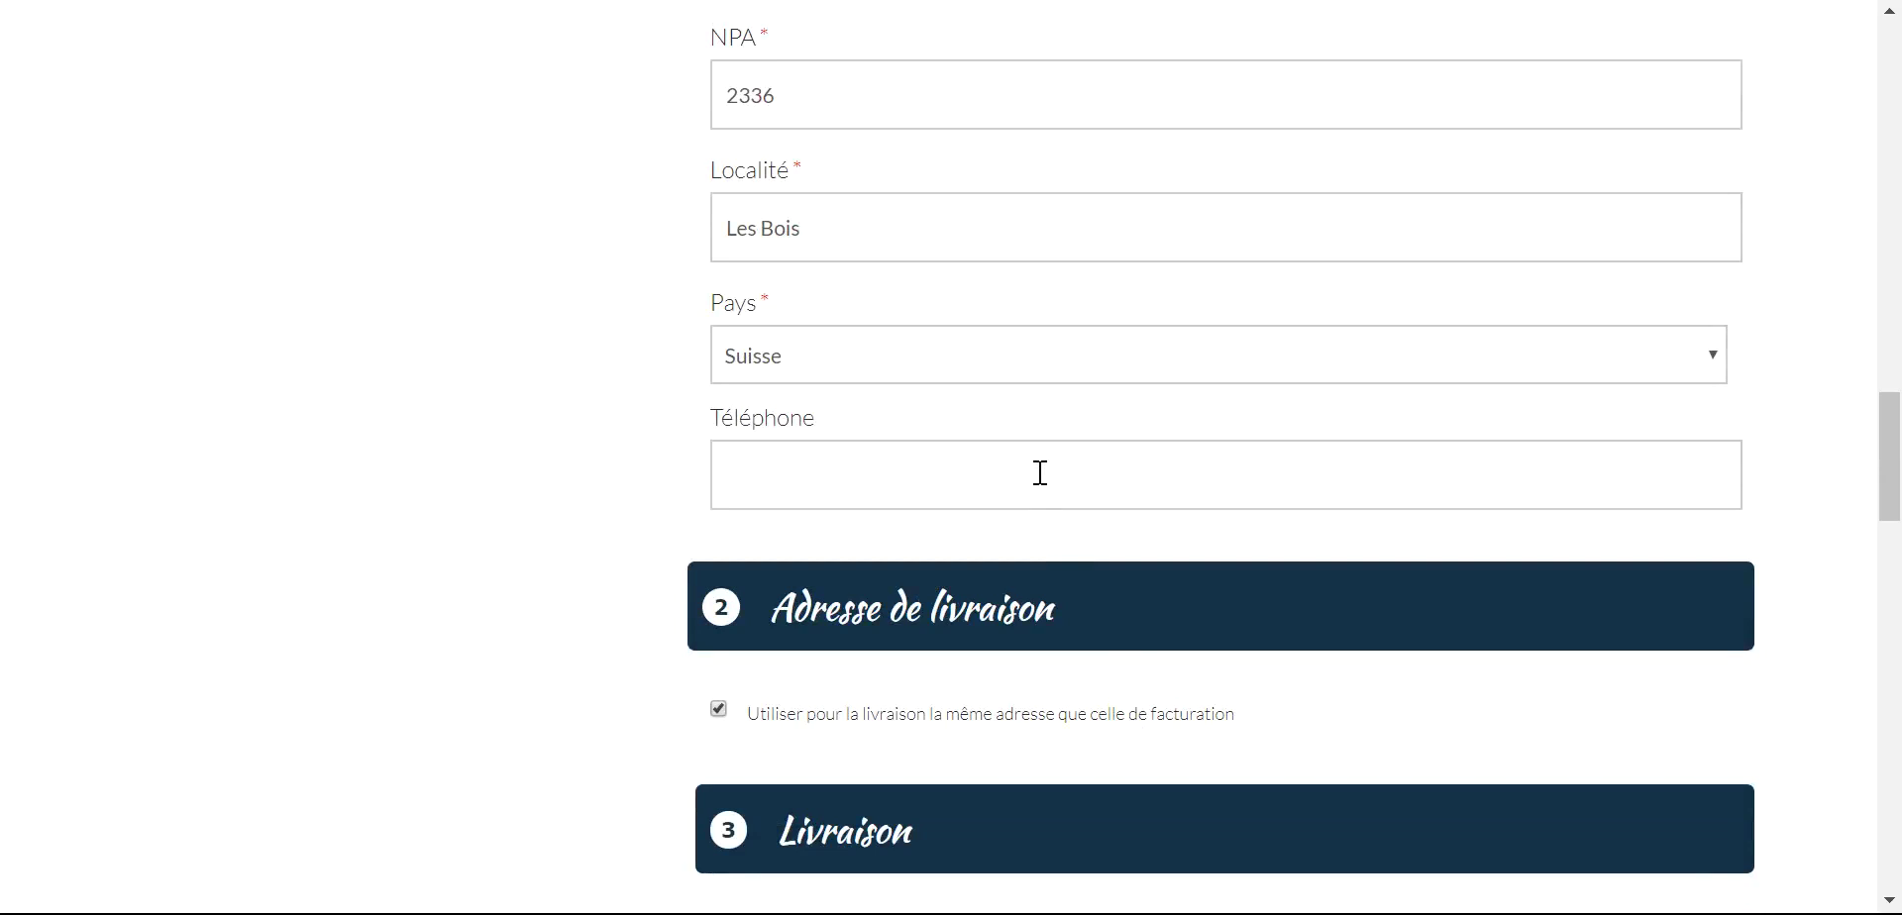
- Fill the billing Téléphone field from a saved autofill entry
click(1040, 473)
scroll(1036, 473, down, 1)
click(904, 531)
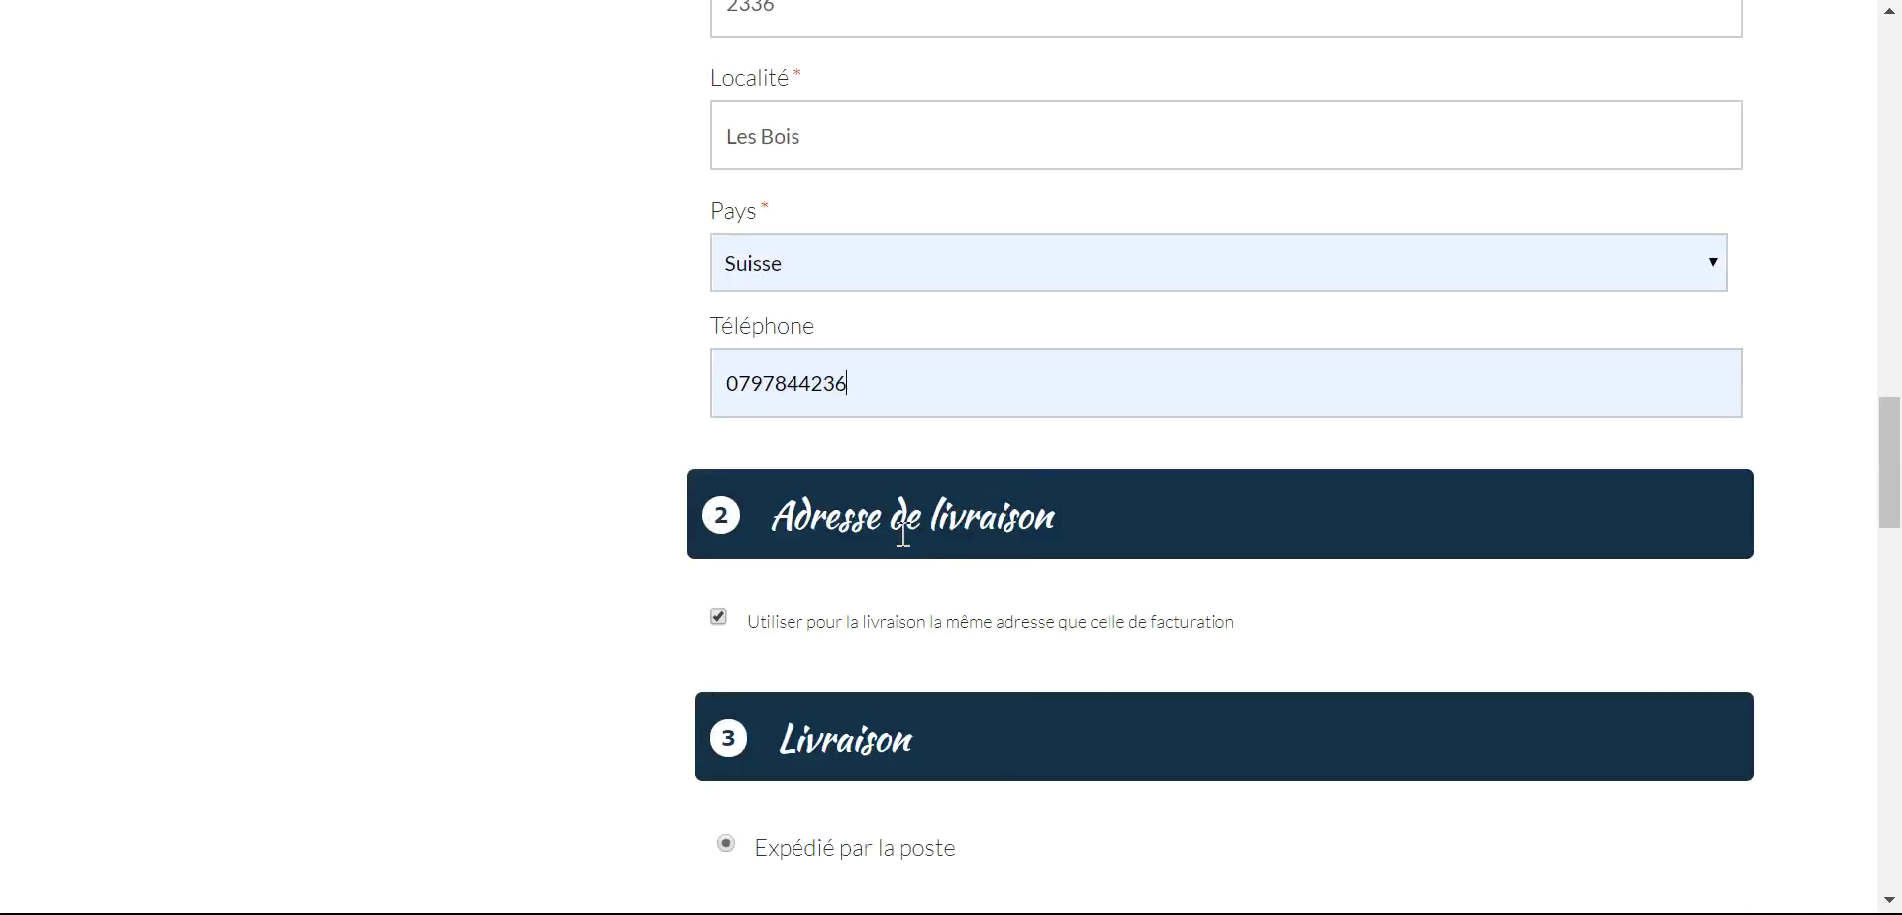
scroll(966, 549, up, 12)
scroll(961, 555, down, 9)
scroll(960, 561, down, 8)
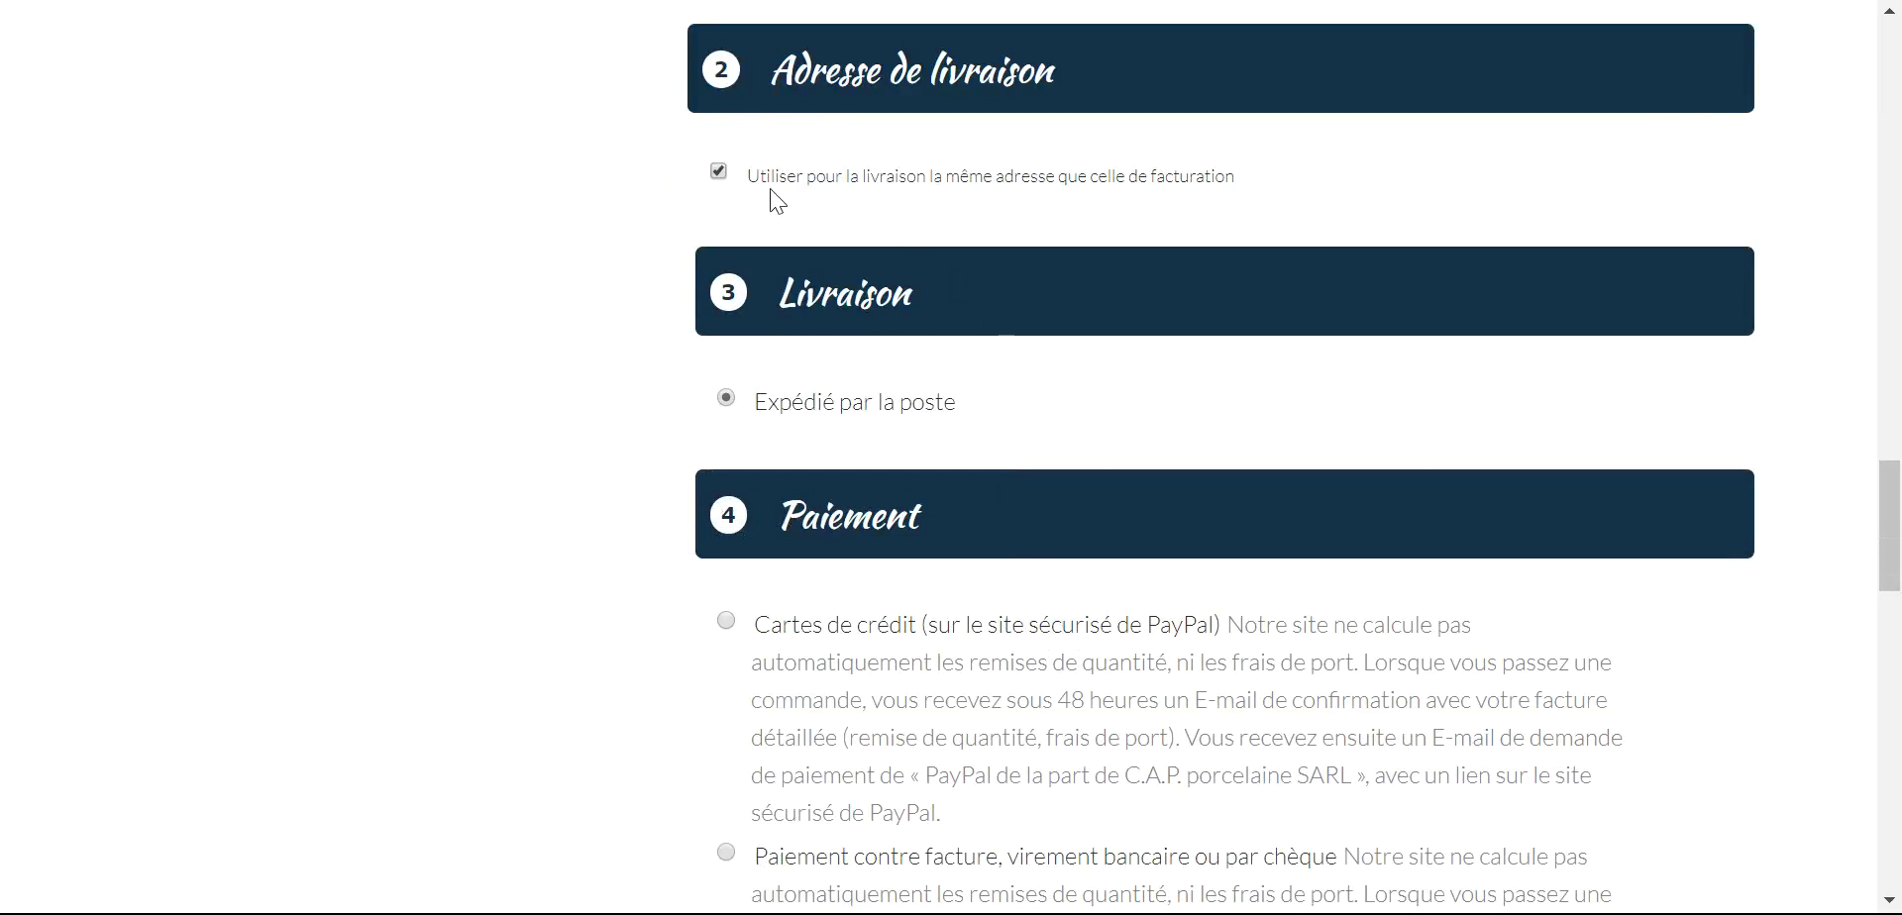
- Keep 'Utiliser pour la livraison la même adresse' ticked so delivery uses the billing address
click(721, 174)
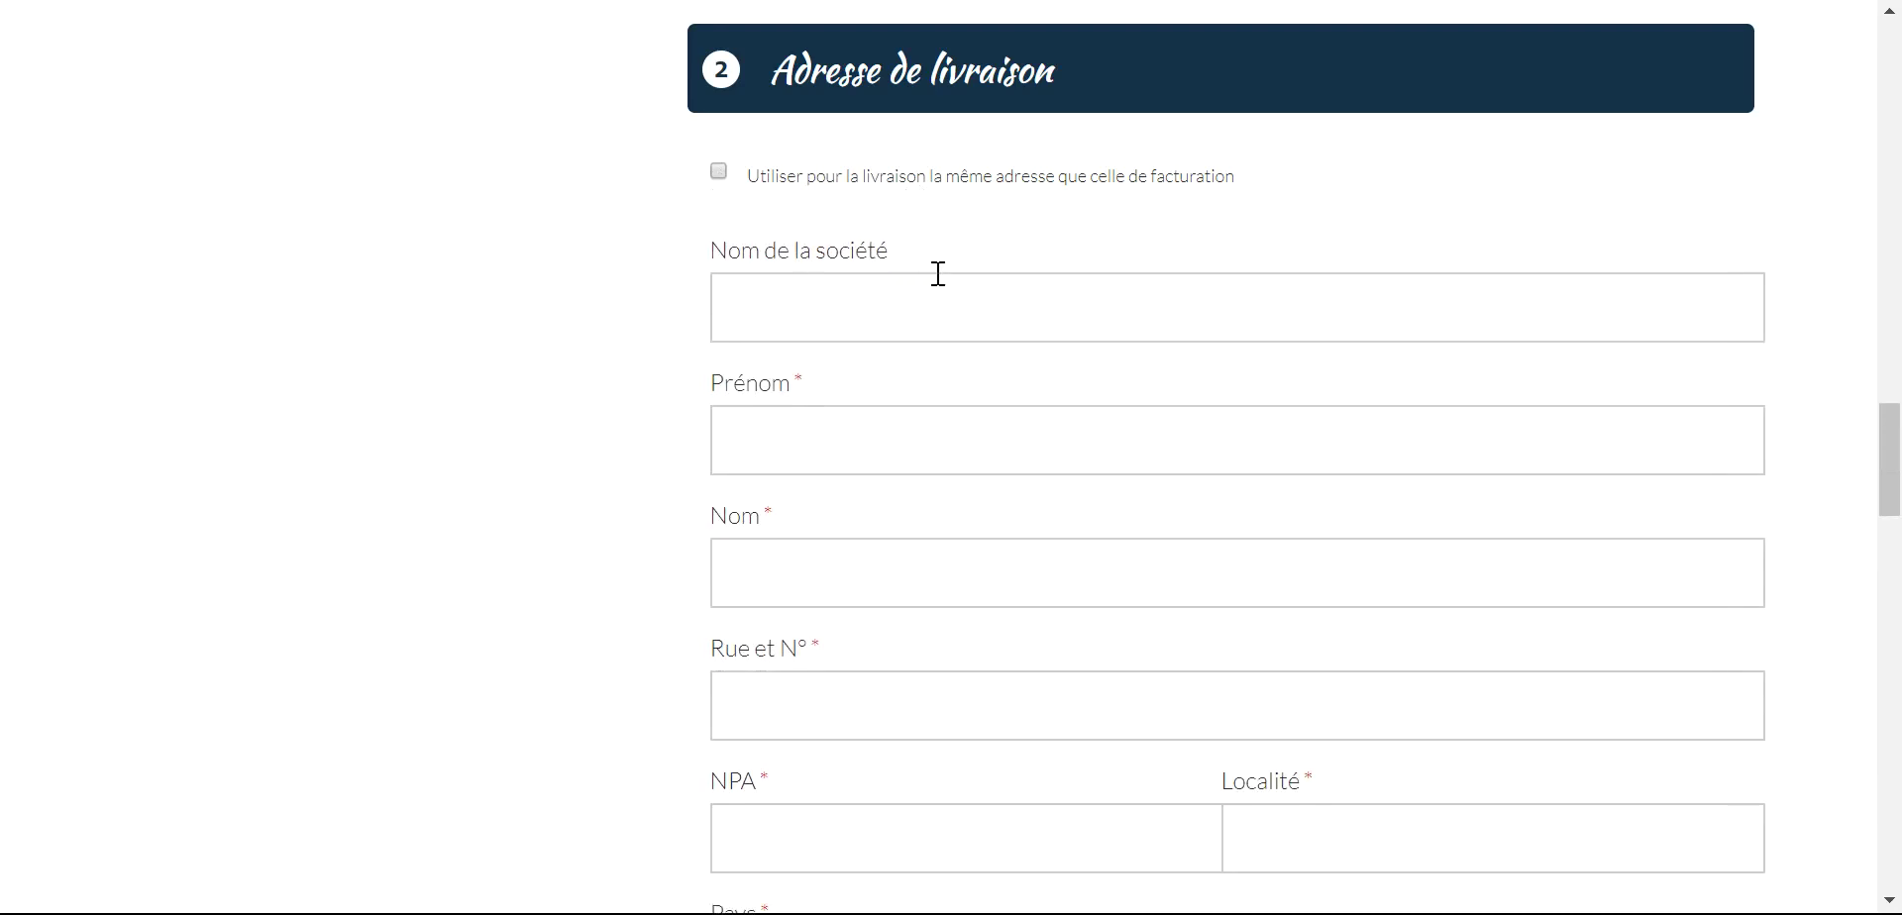
scroll(934, 272, down, 5)
scroll(800, 507, up, 6)
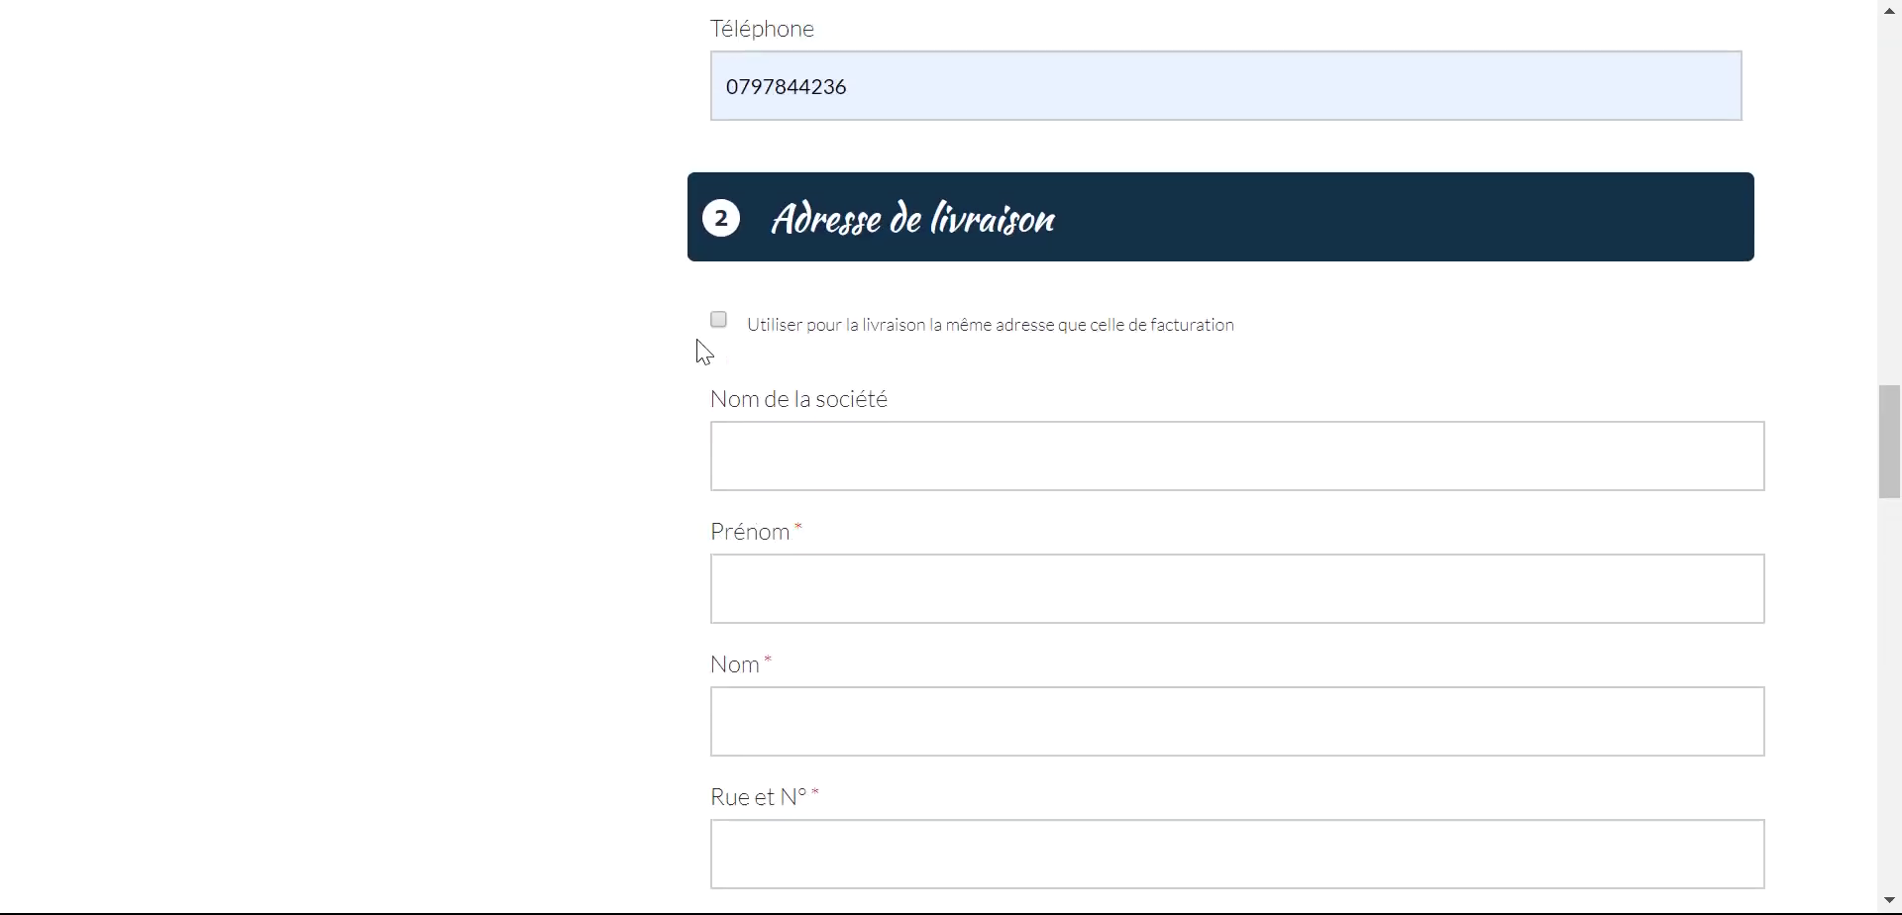
click(717, 324)
scroll(1018, 495, down, 3)
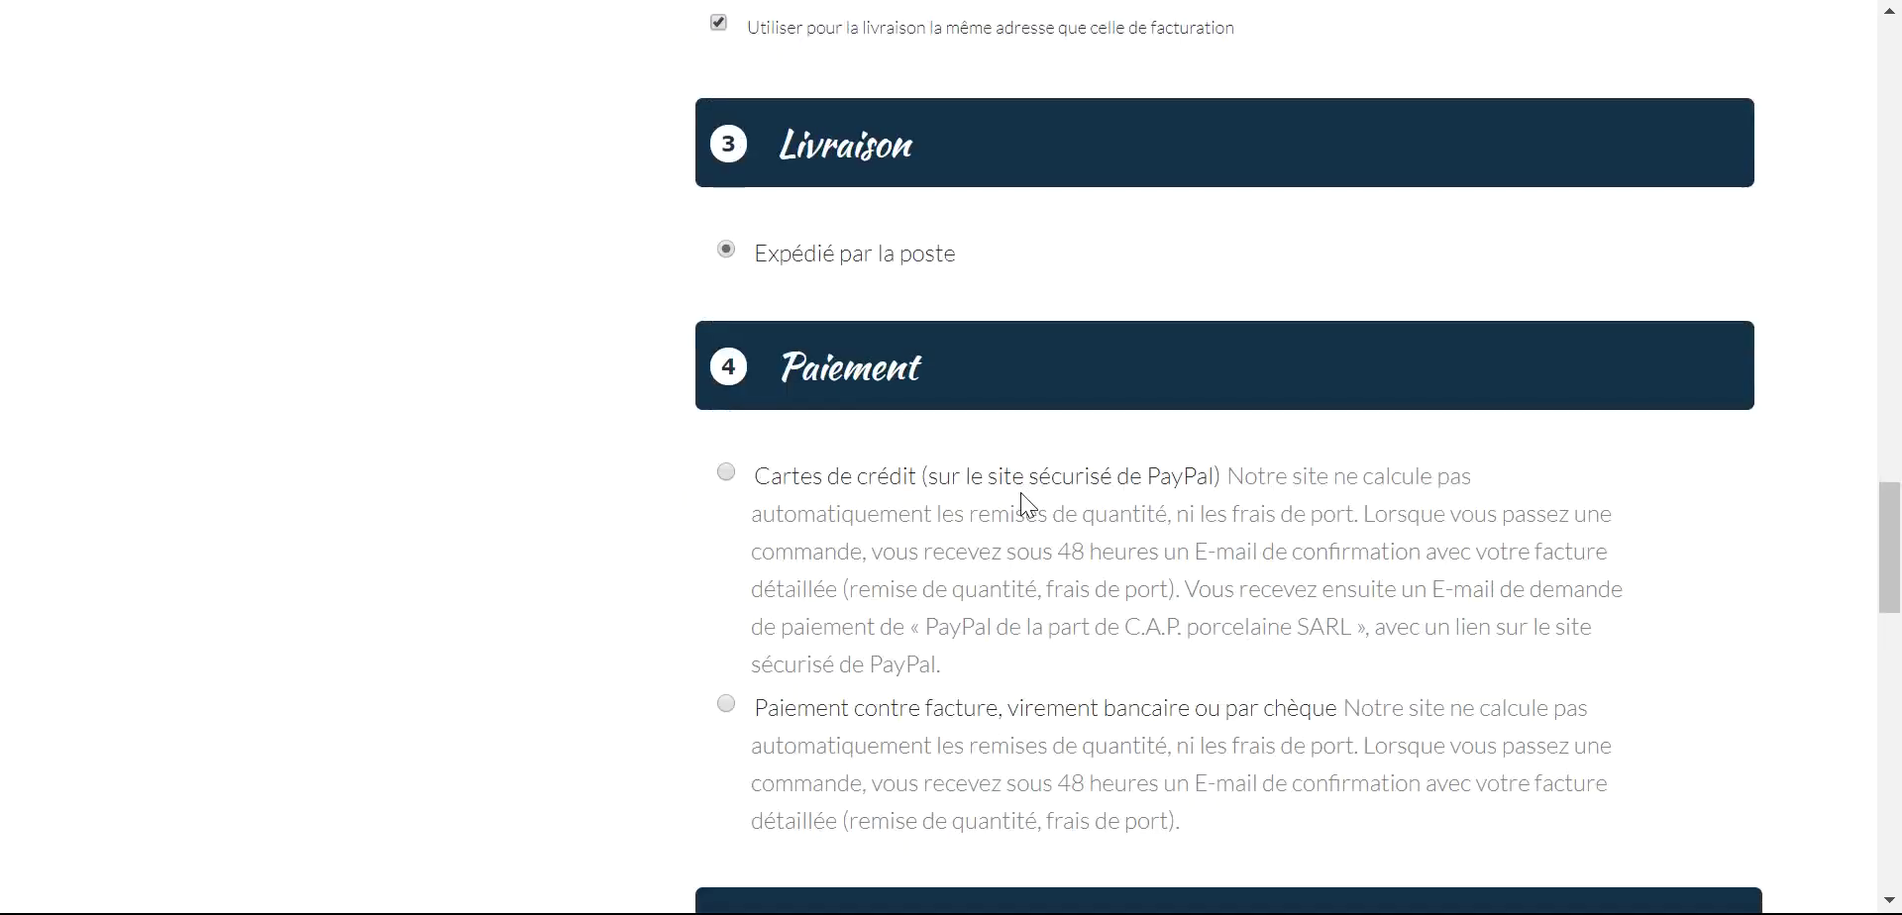
scroll(933, 282, down, 3)
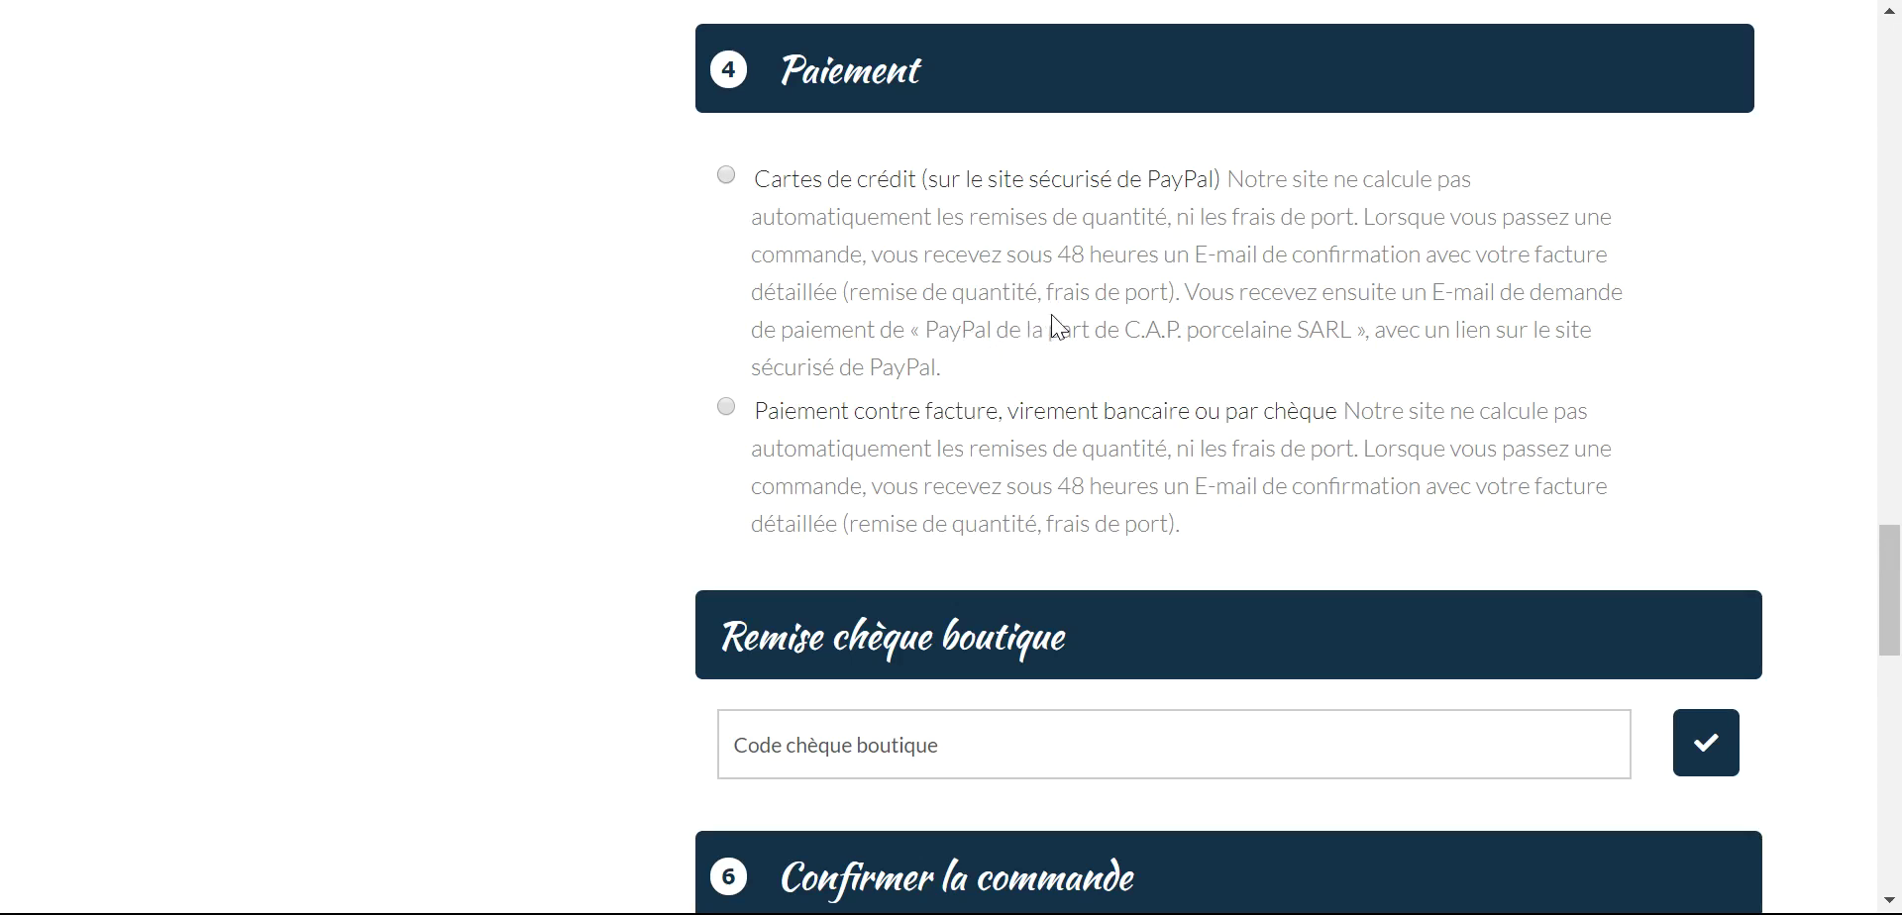
- Select 'Paiement contre facture, virement bancaire ou par chèque' as the payment method
scroll(1050, 313, down, 2)
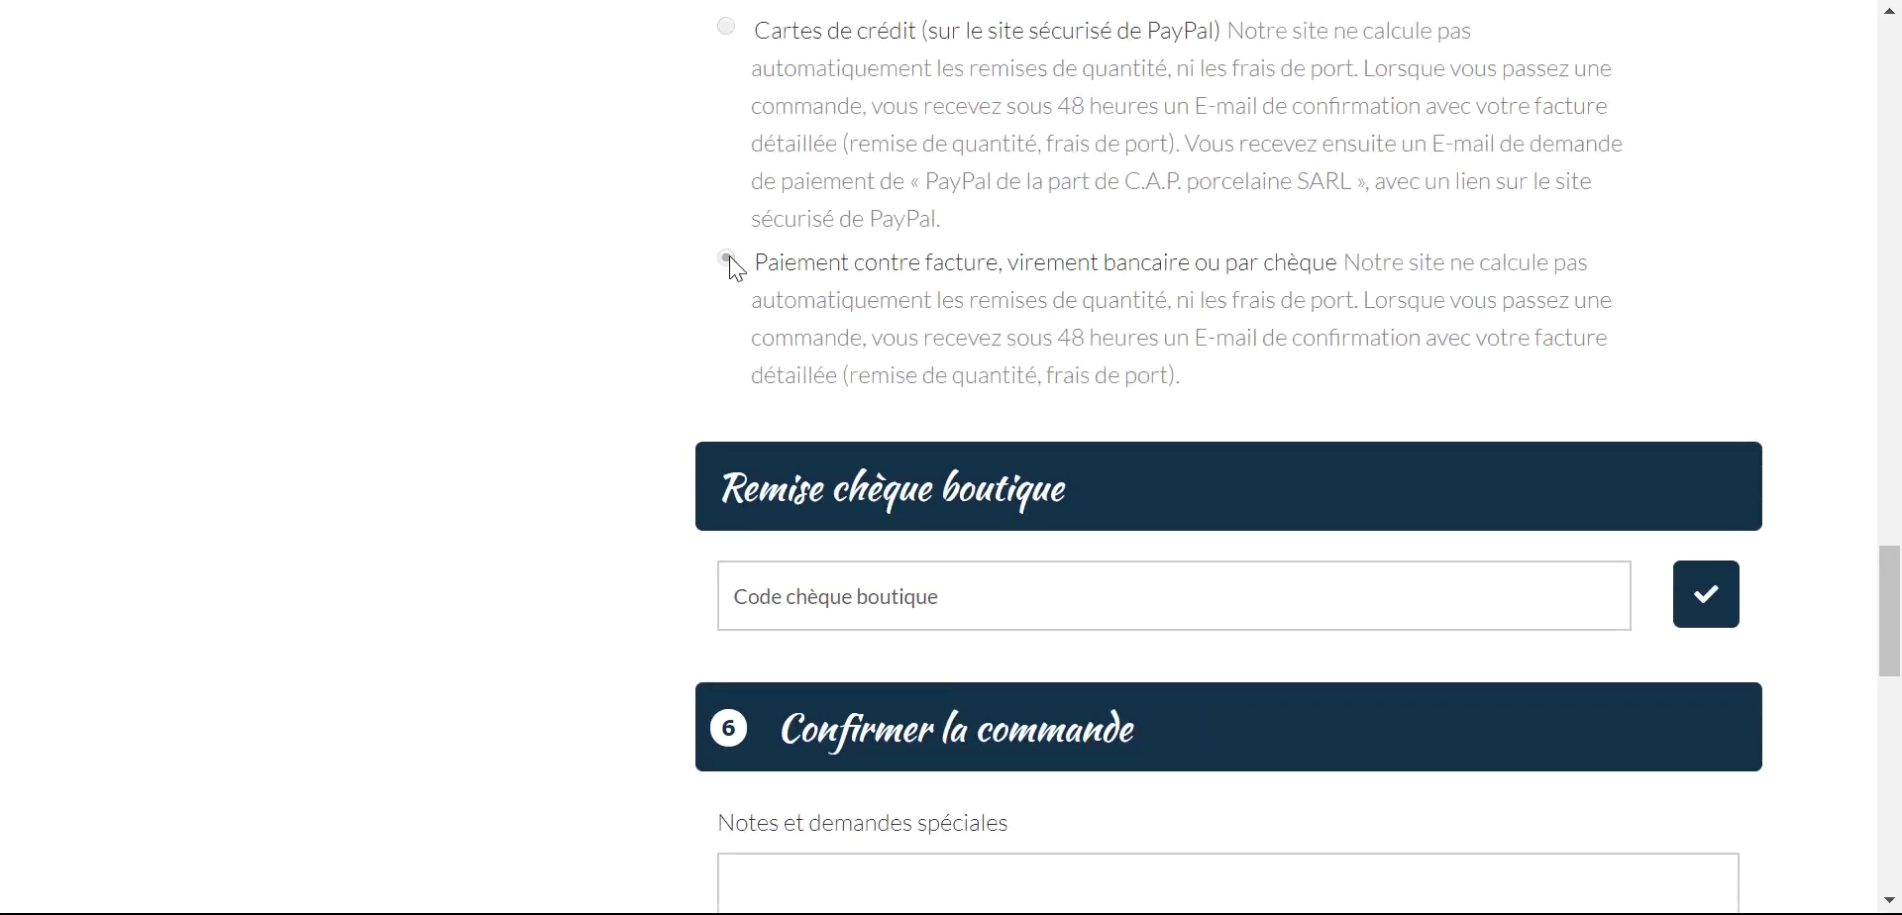
click(729, 258)
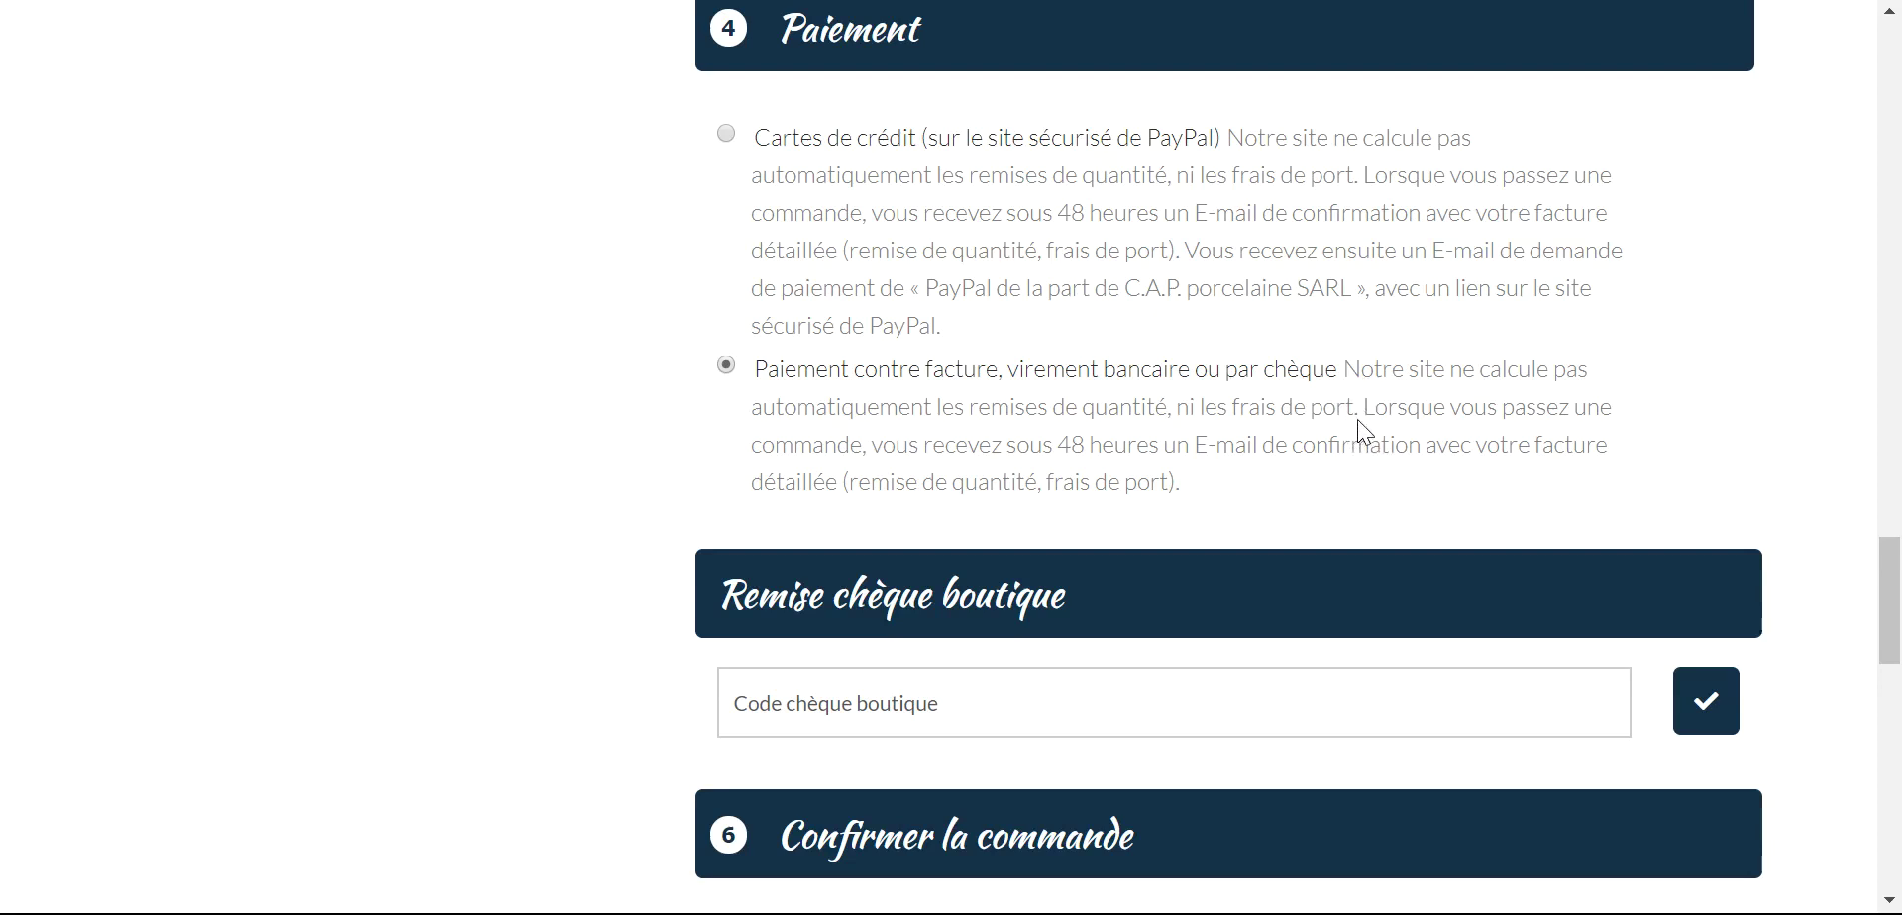
scroll(1352, 433, up, 15)
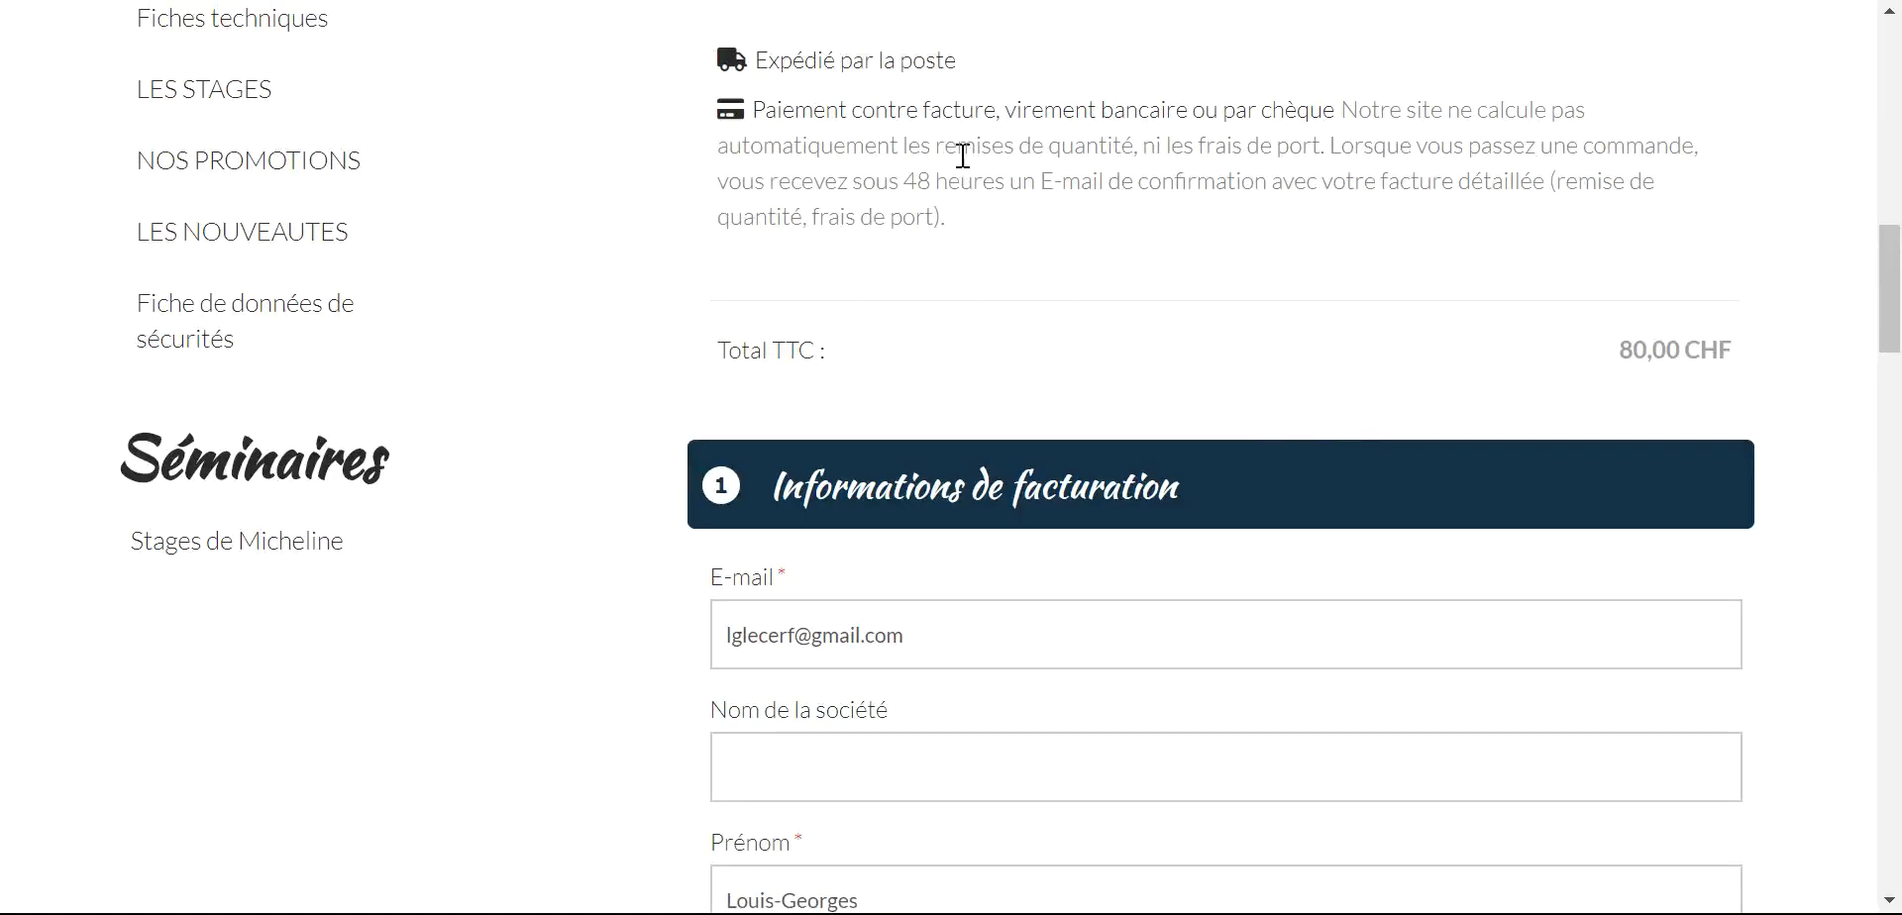
scroll(1193, 169, down, 20)
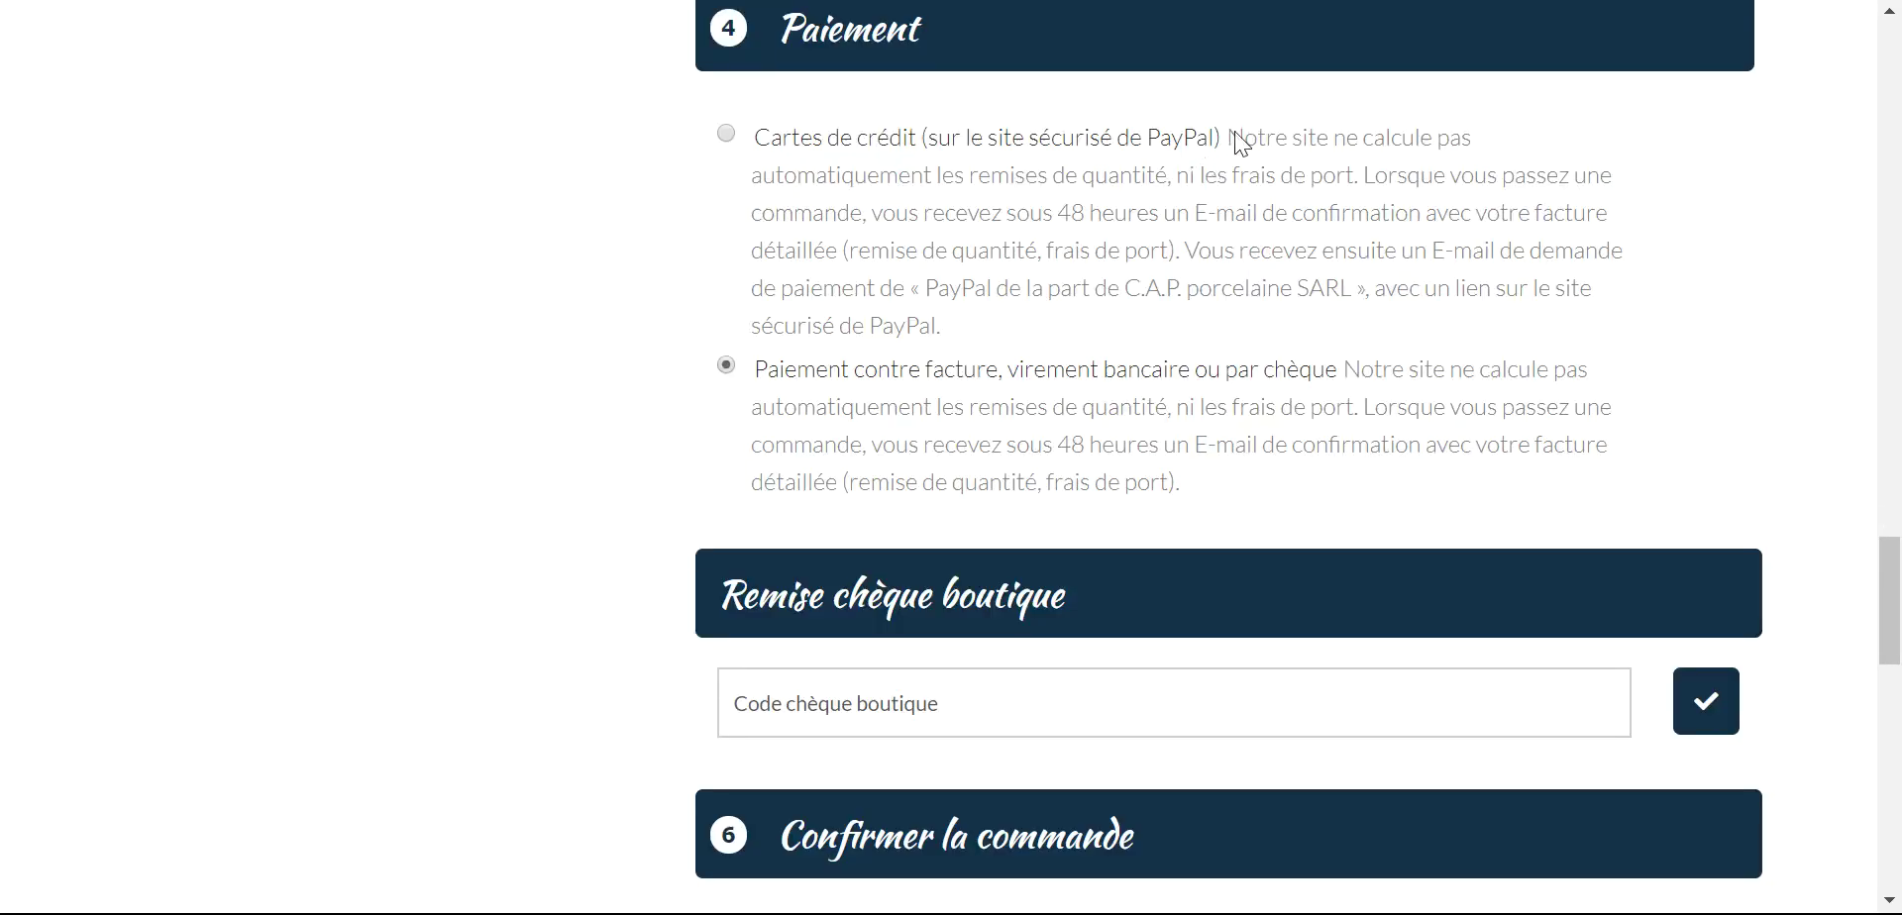
scroll(1238, 143, down, 4)
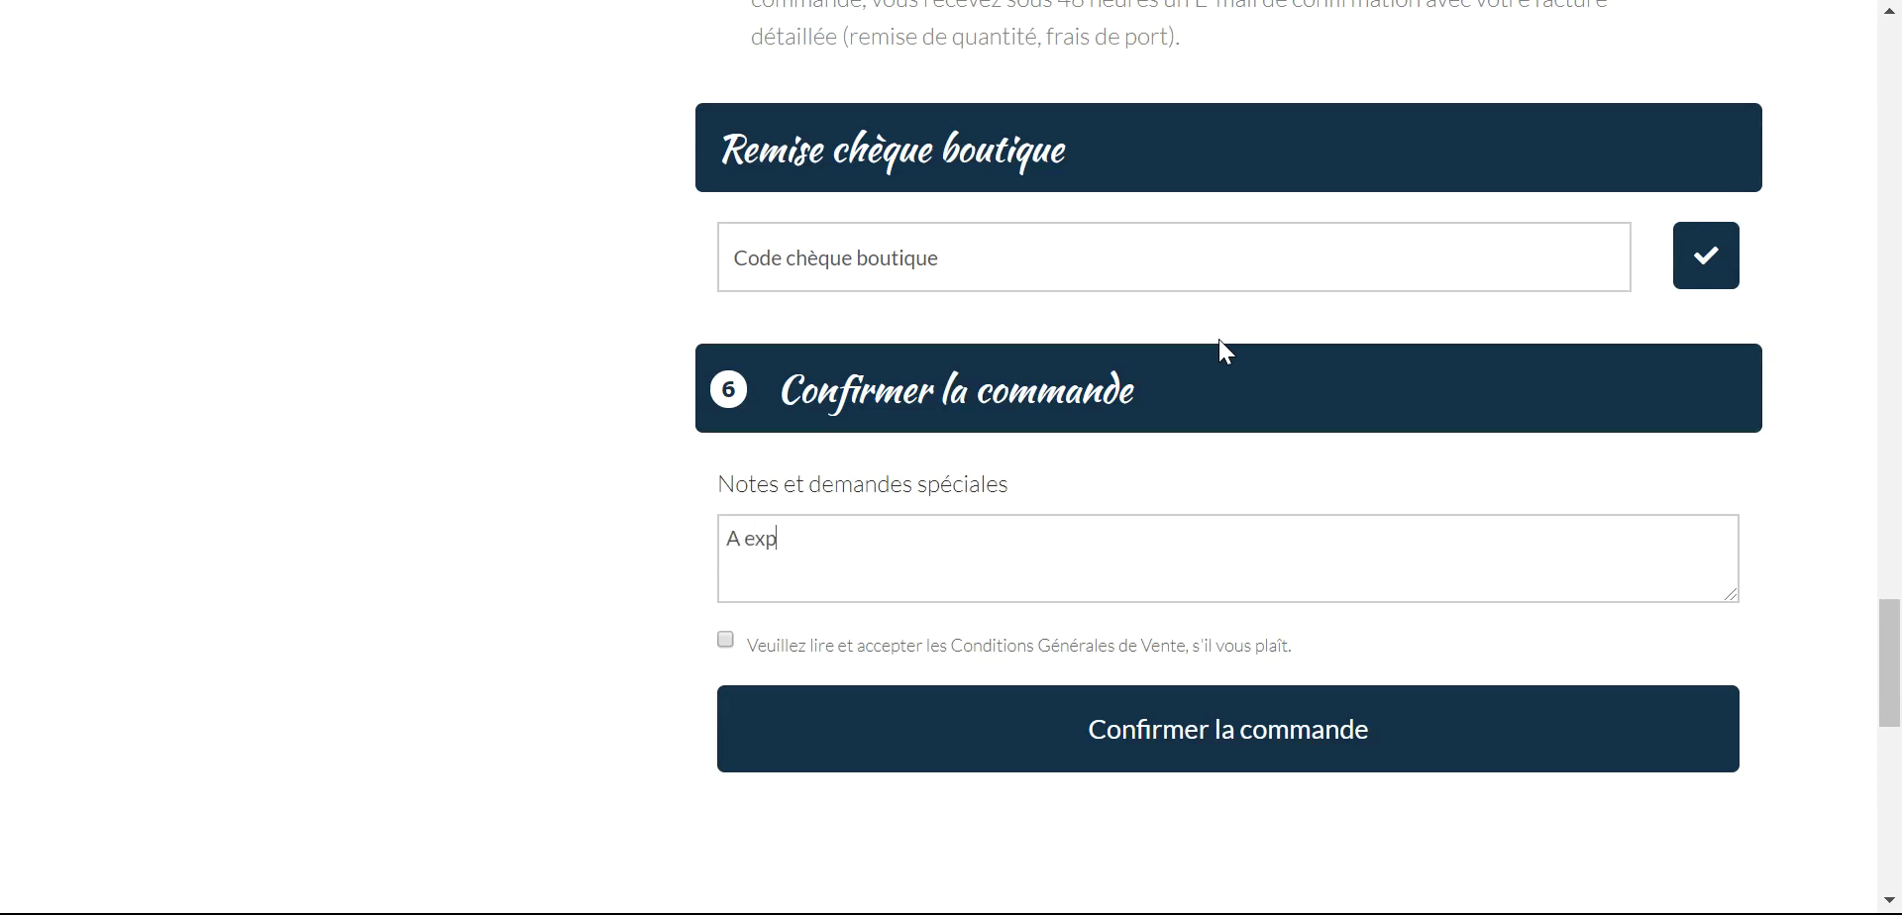
- Add the note 'A expédier après les vacances', accept the Conditions Générales de Vente, and confirm
text(après les vacances)
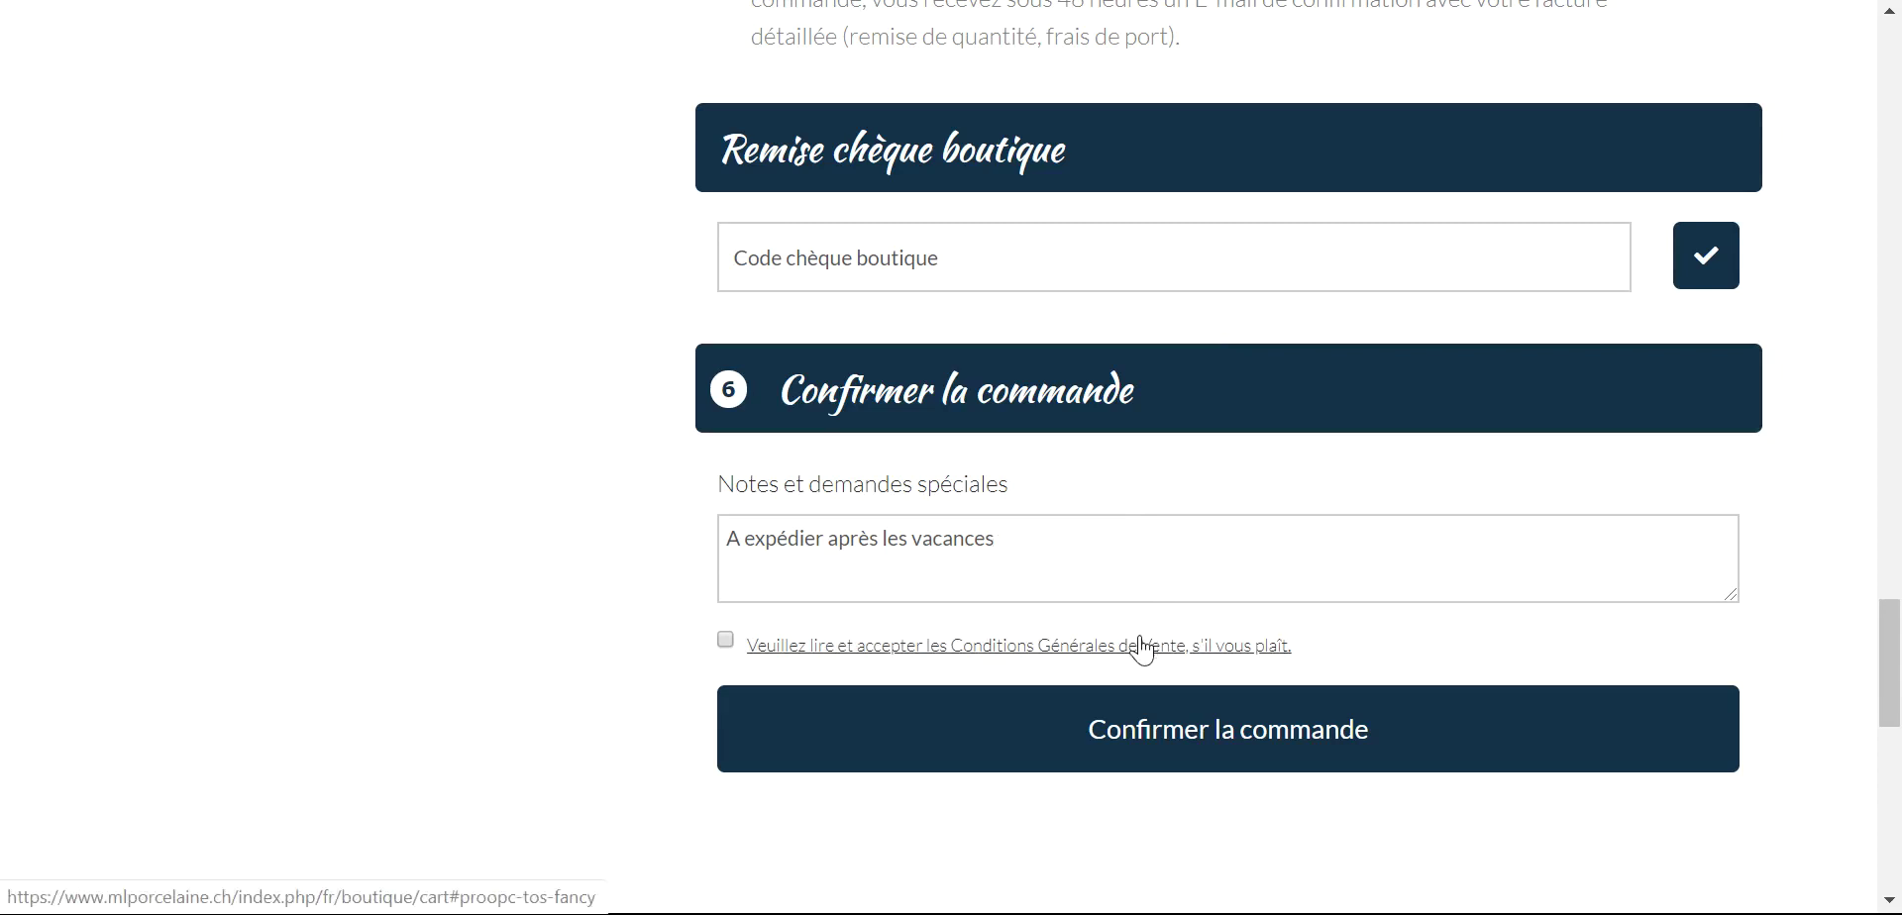
click(725, 649)
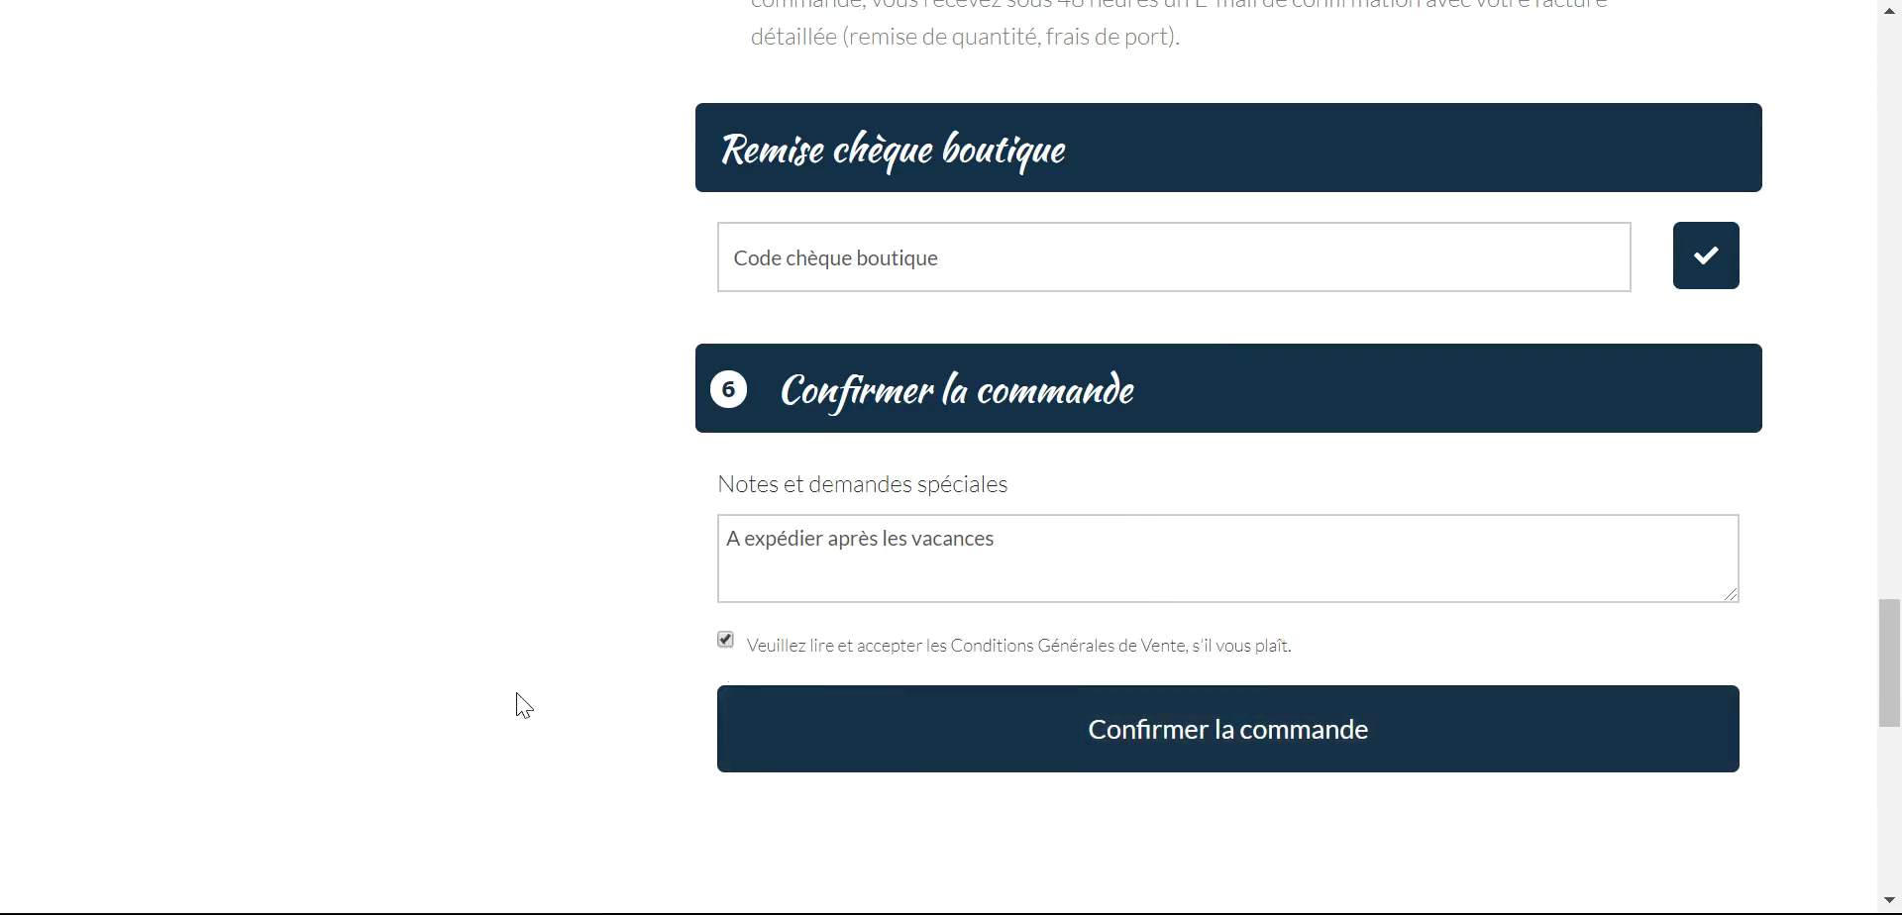
scroll(891, 738, down, 3)
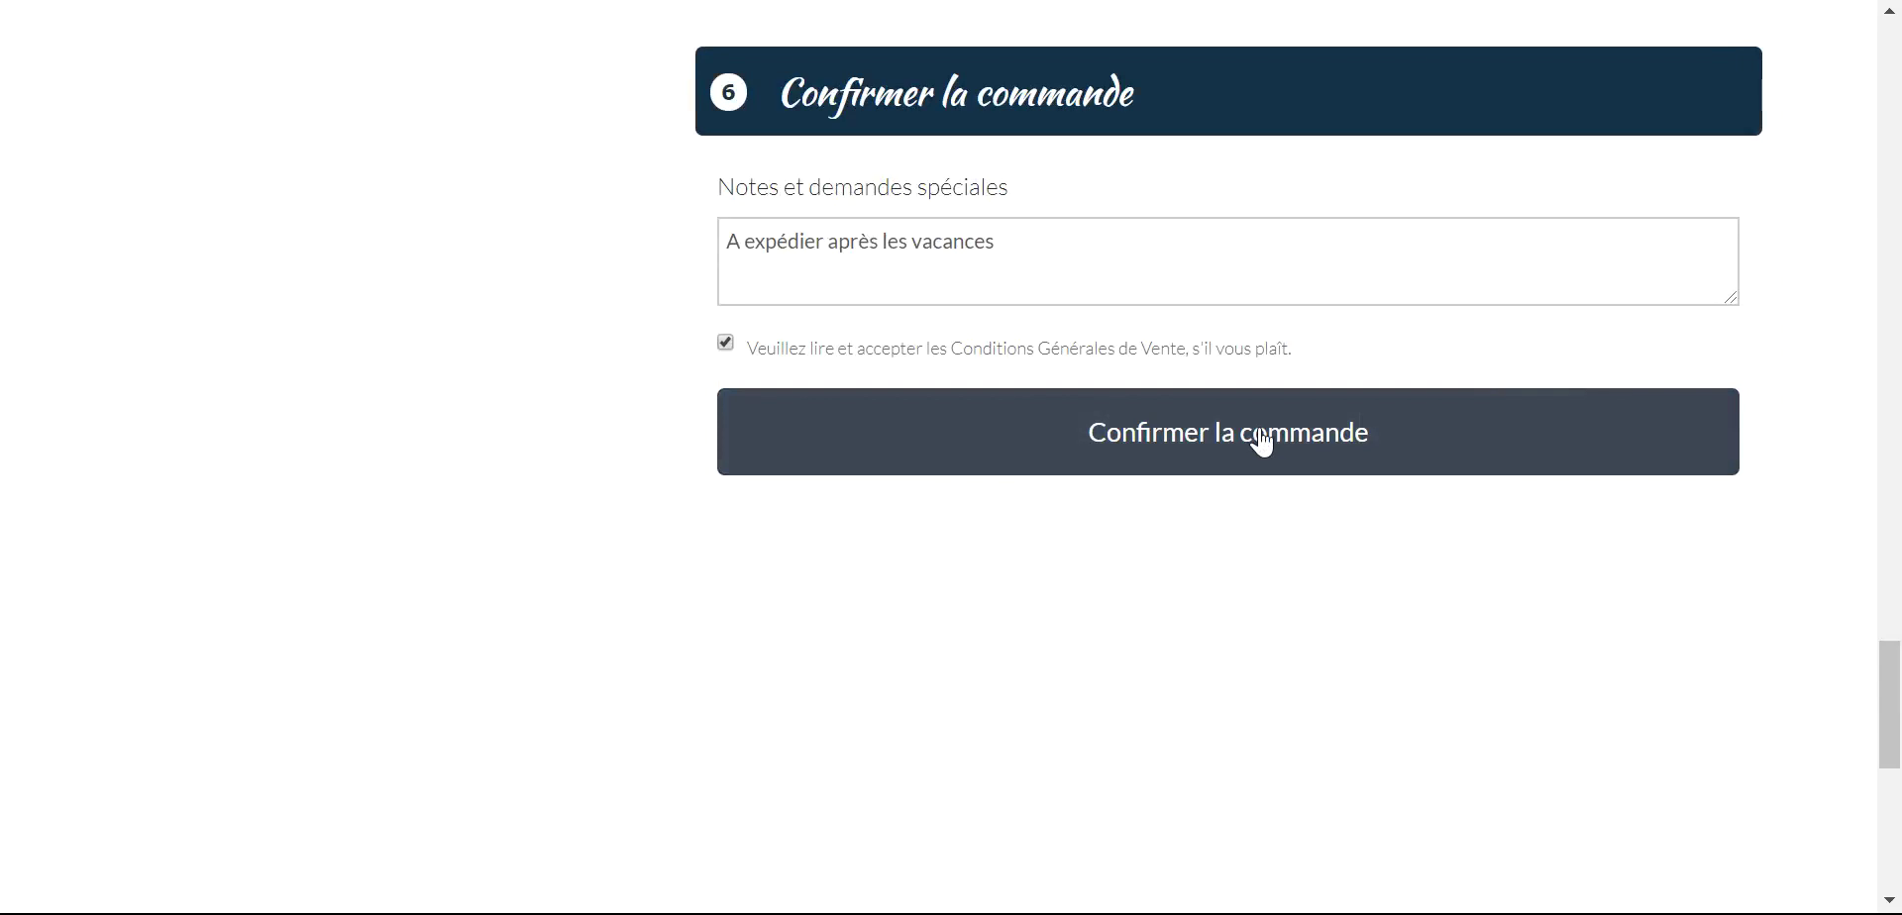
click(1261, 441)
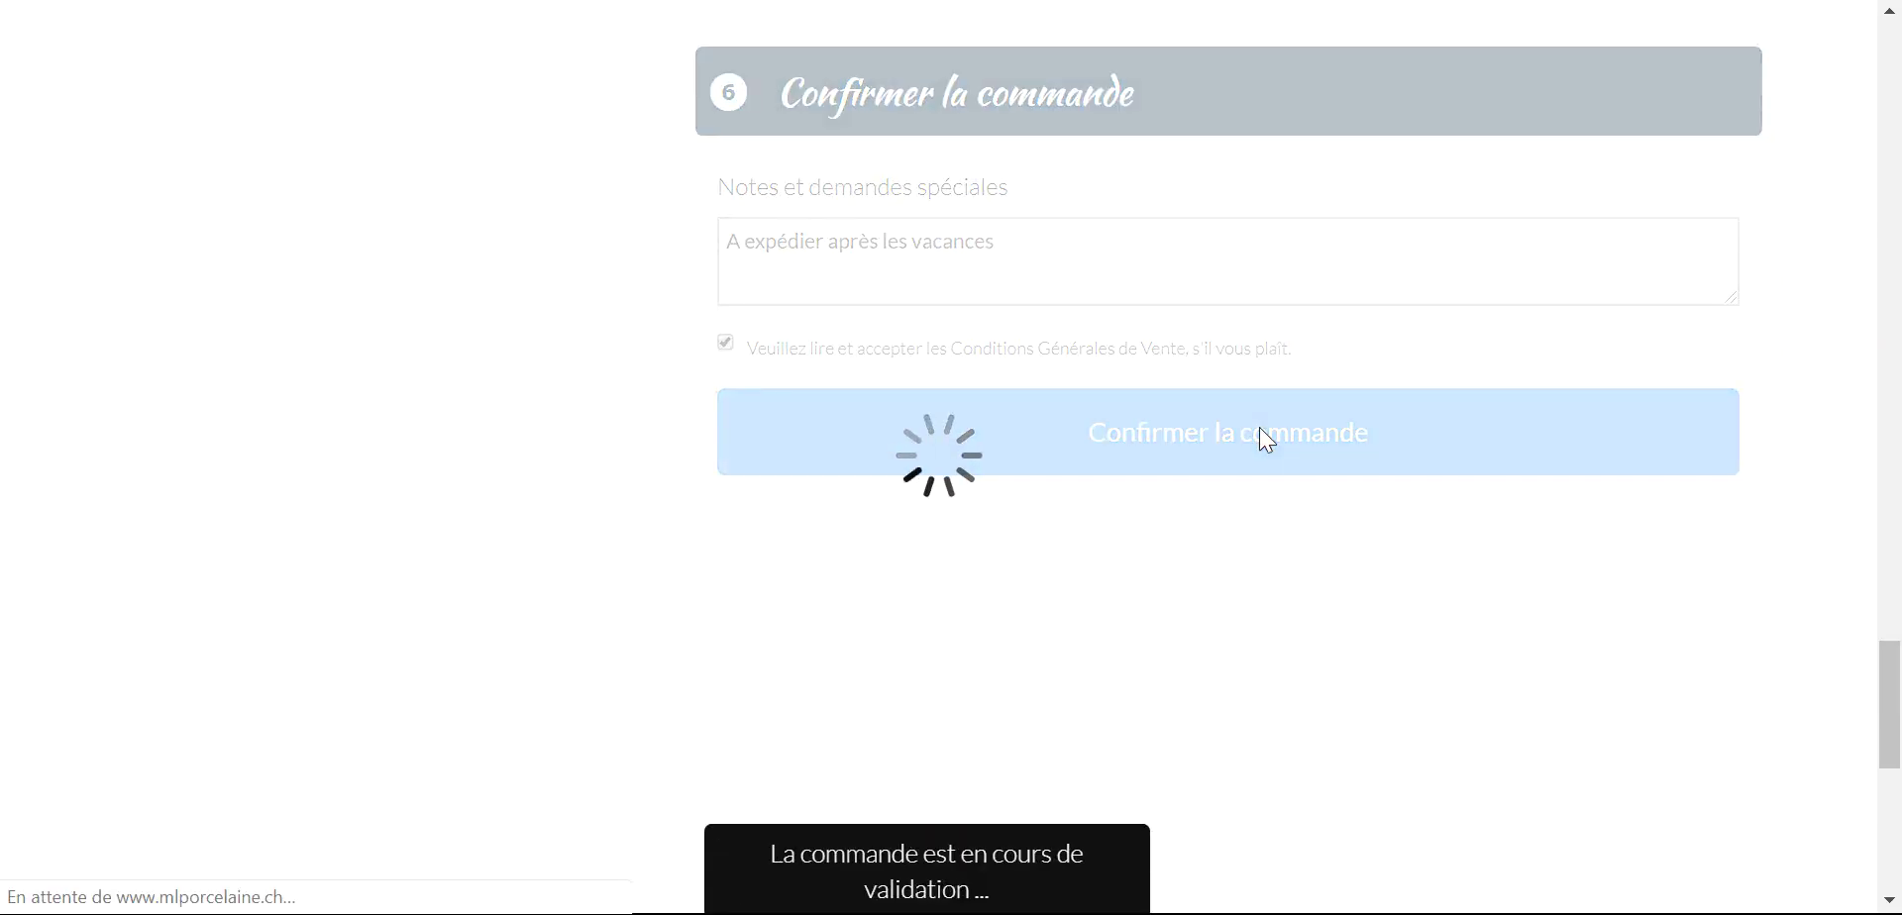
scroll(1214, 476, down, 2)
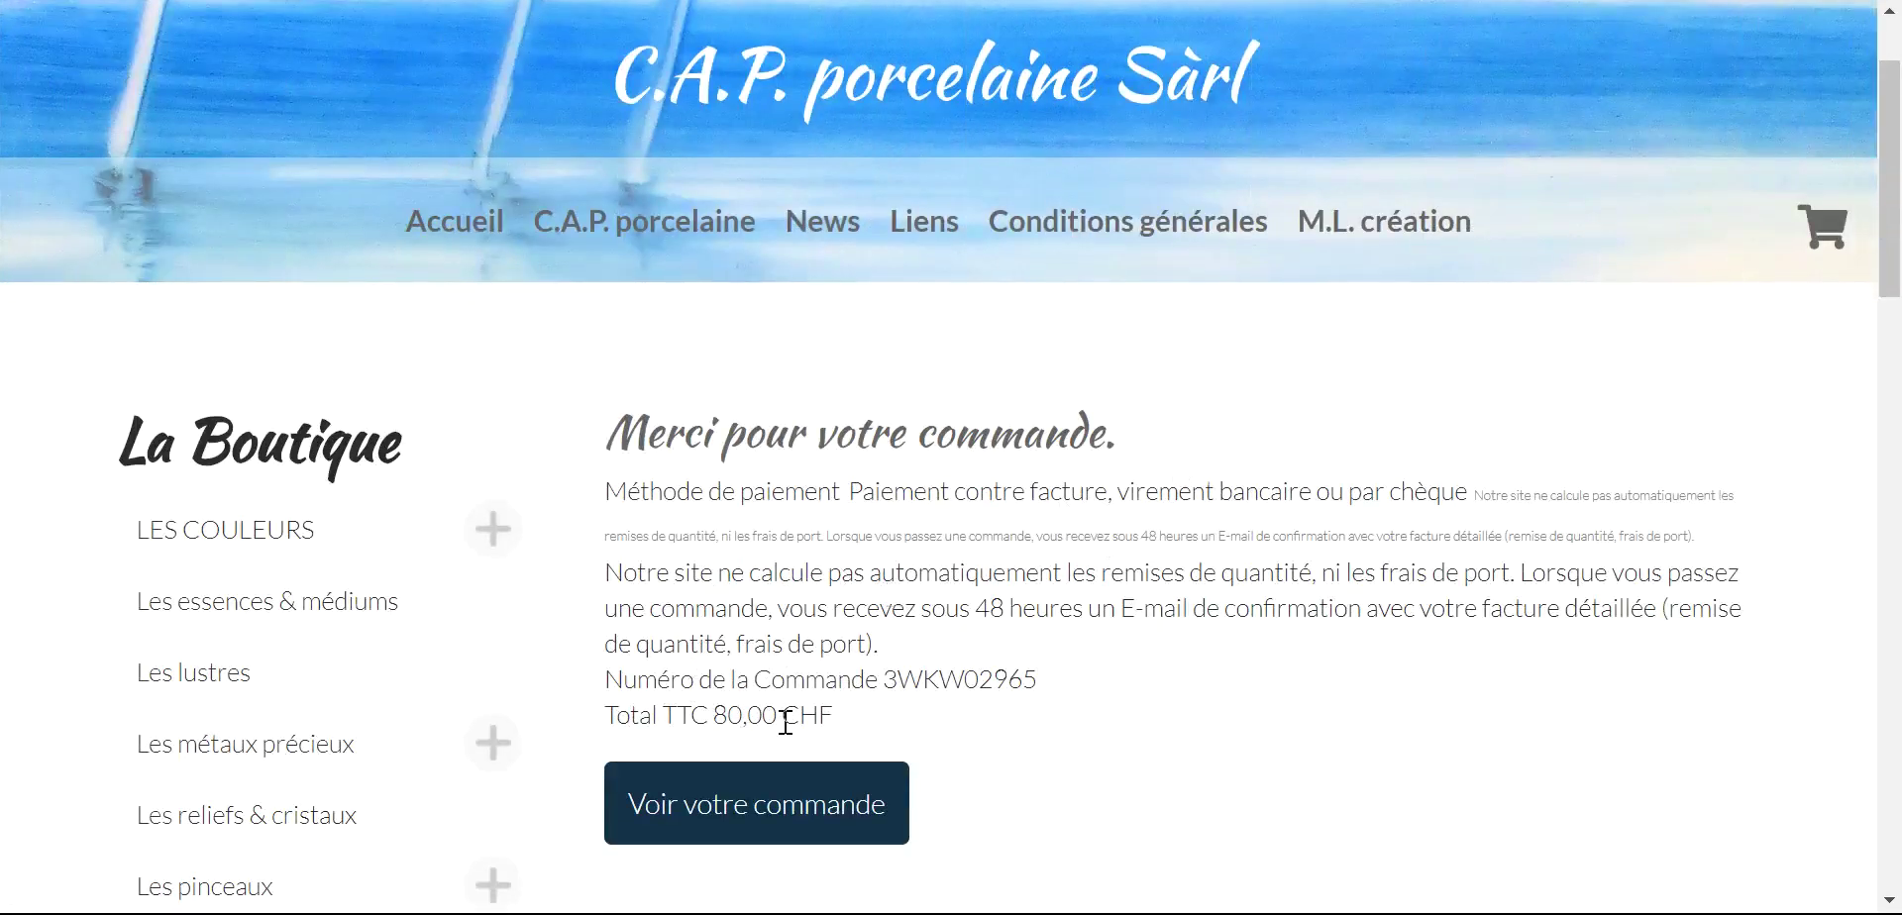
- Open the placed order's details and review the Beige pâle and 30 x 40 cm plaque items
scroll(882, 679, down, 3)
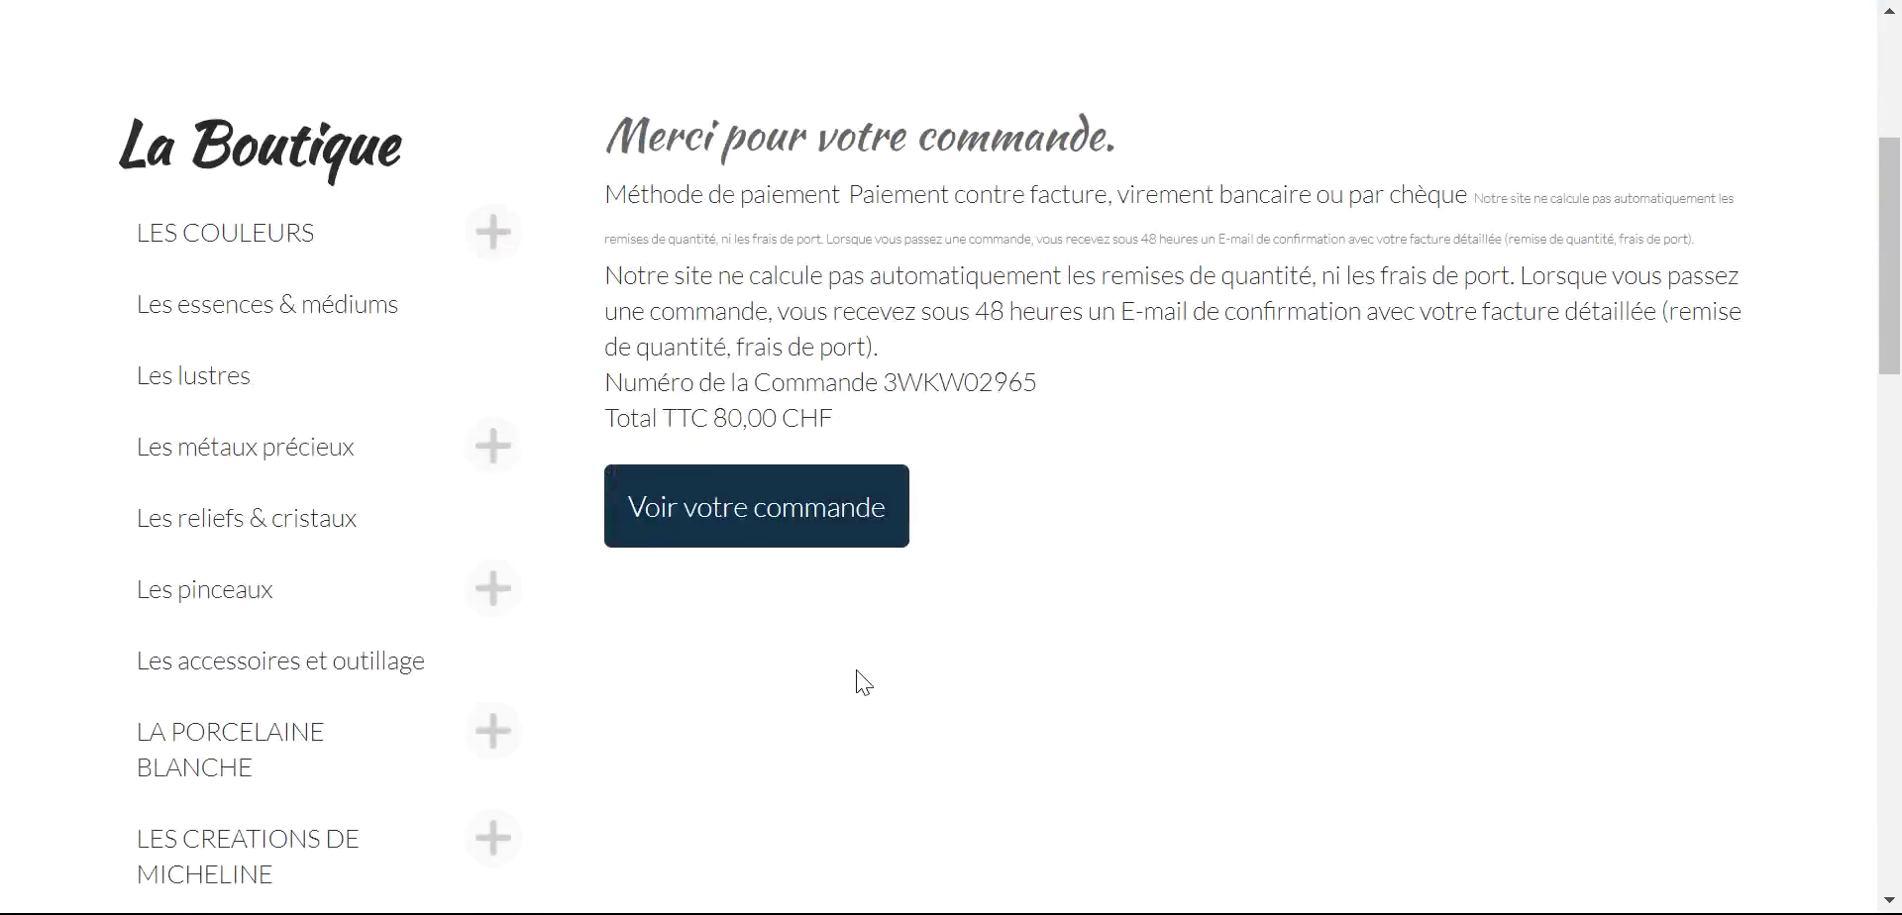
click(820, 523)
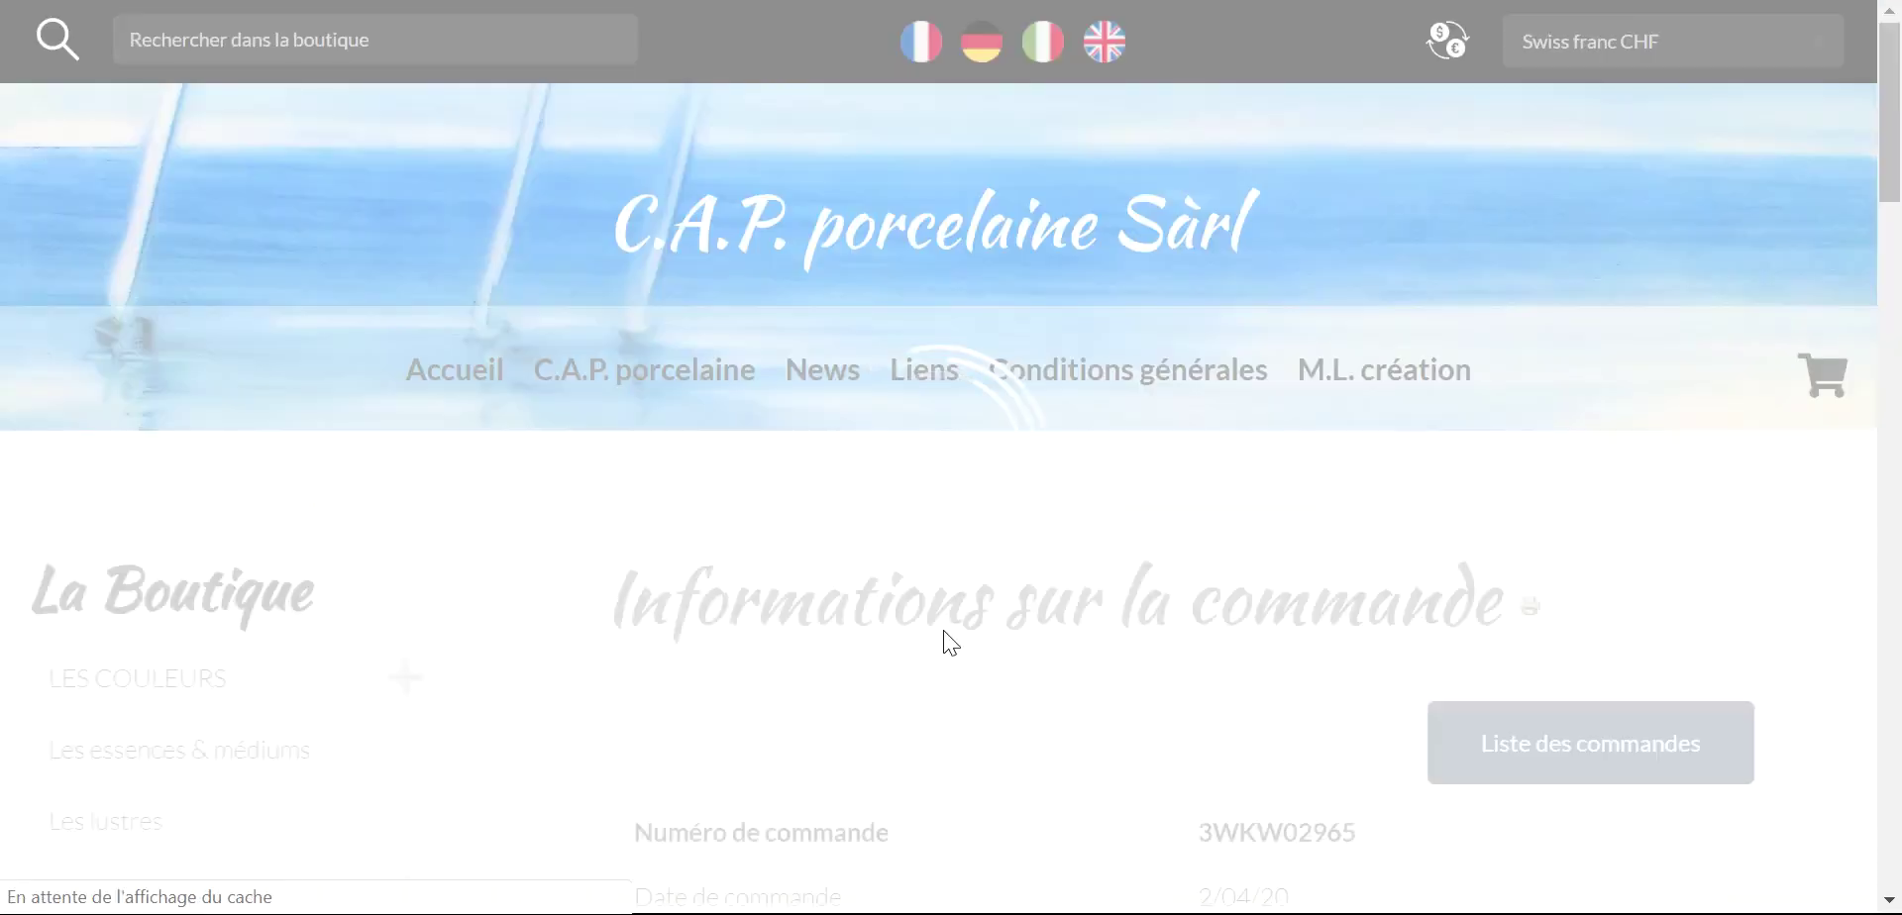
scroll(948, 624, down, 6)
scroll(948, 619, down, 7)
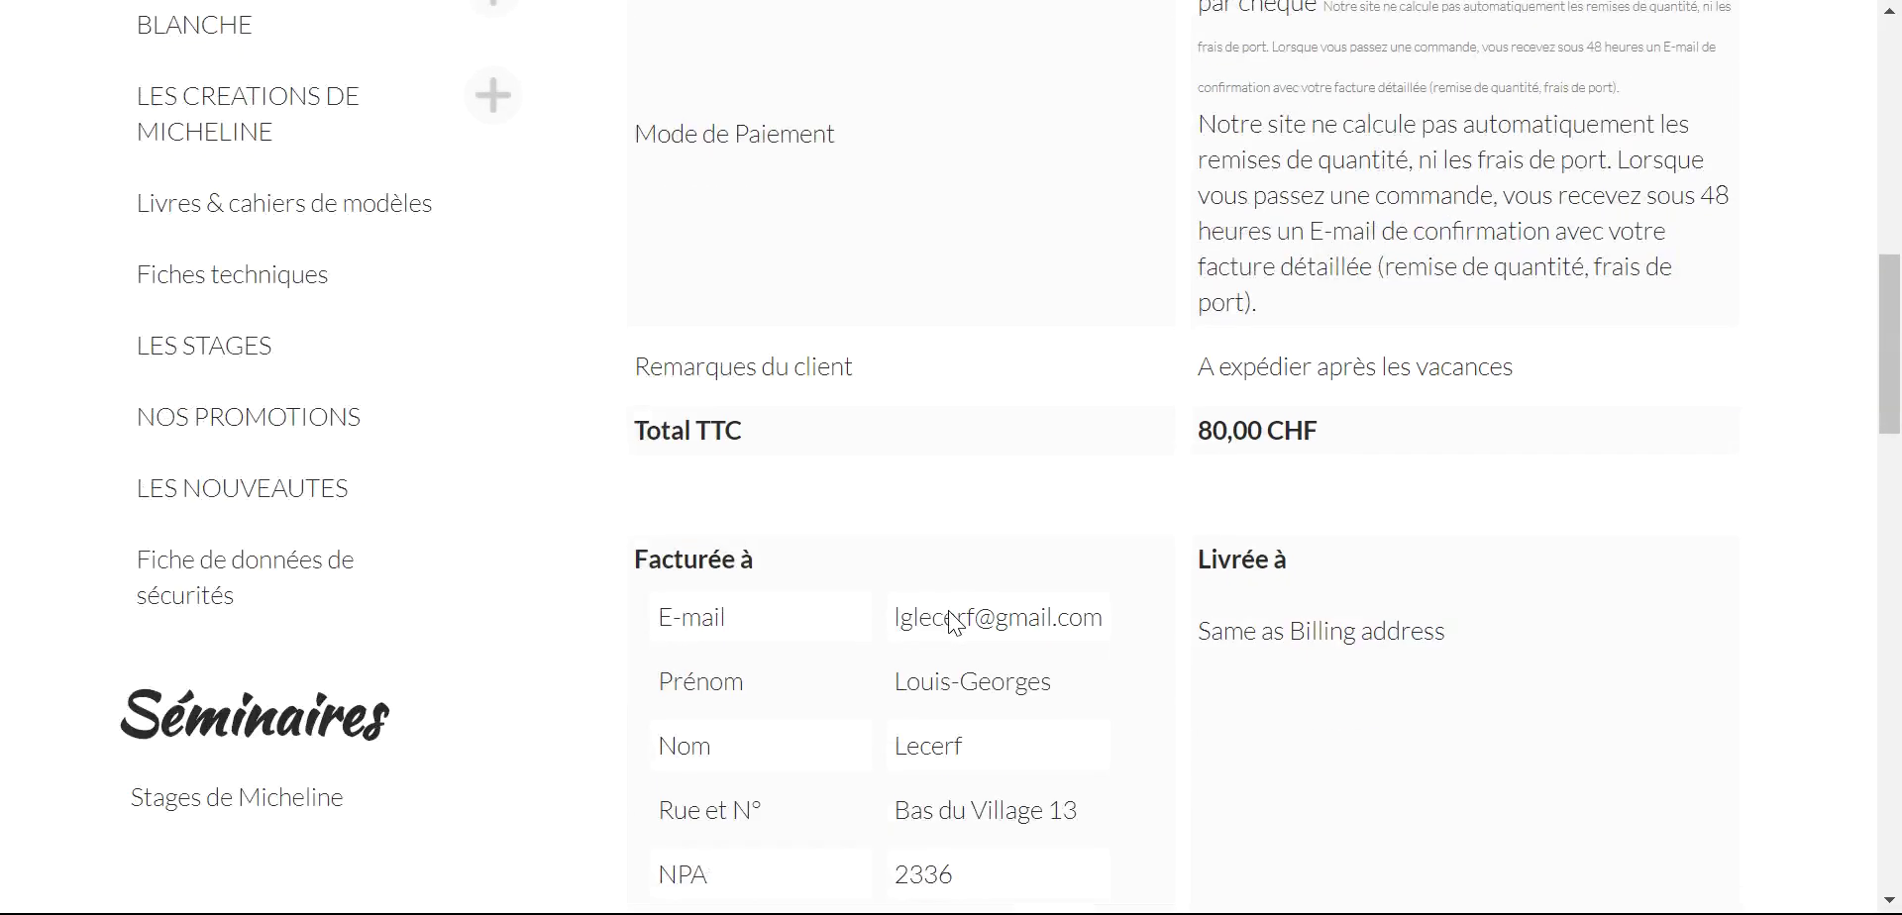
scroll(951, 611, down, 5)
scroll(950, 610, down, 5)
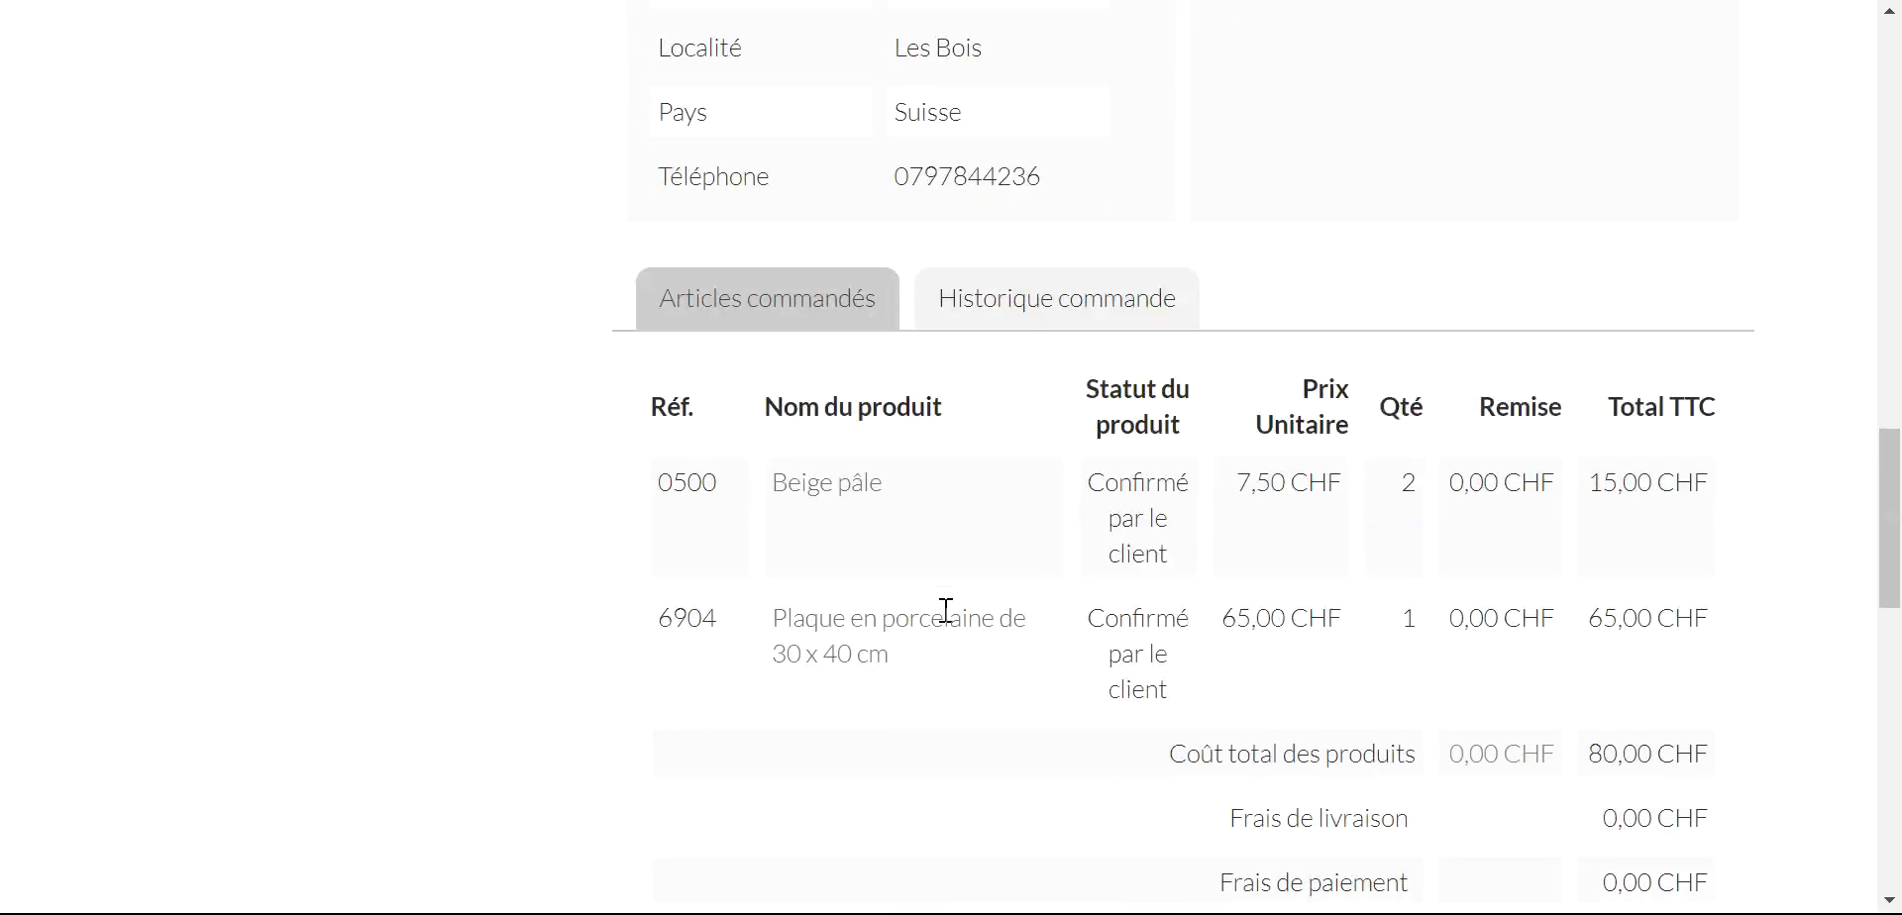
scroll(942, 614, up, 20)
scroll(937, 608, up, 5)
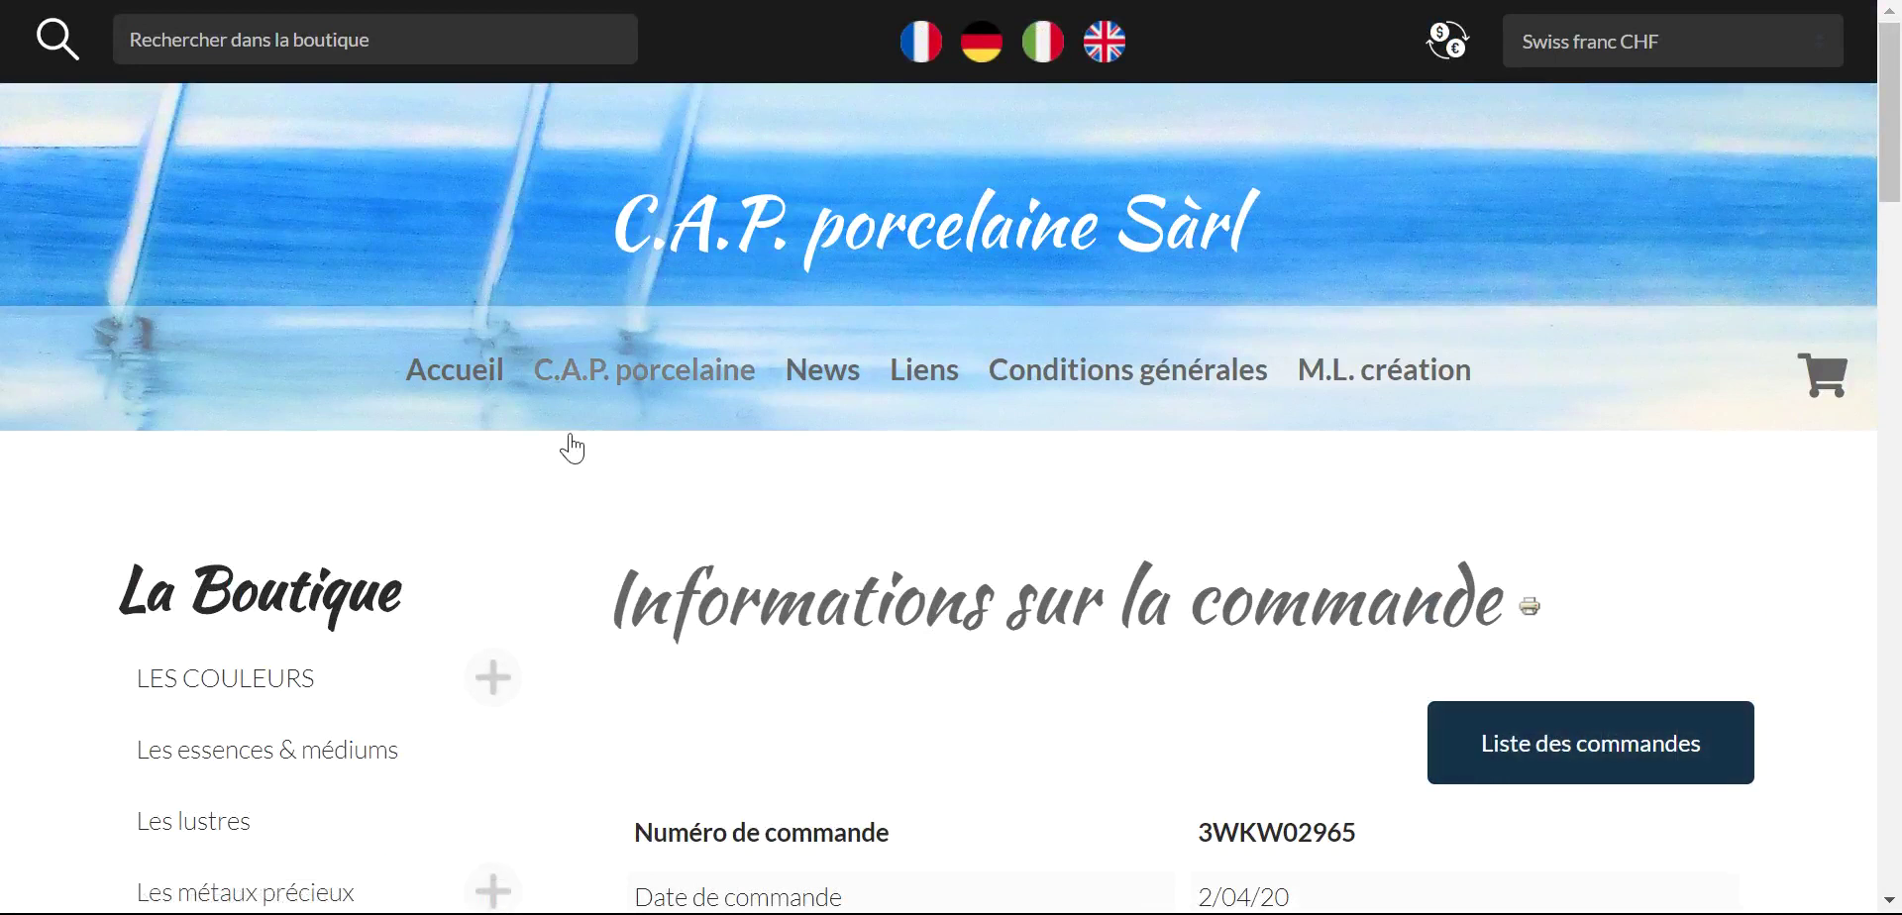
scroll(1216, 579, down, 5)
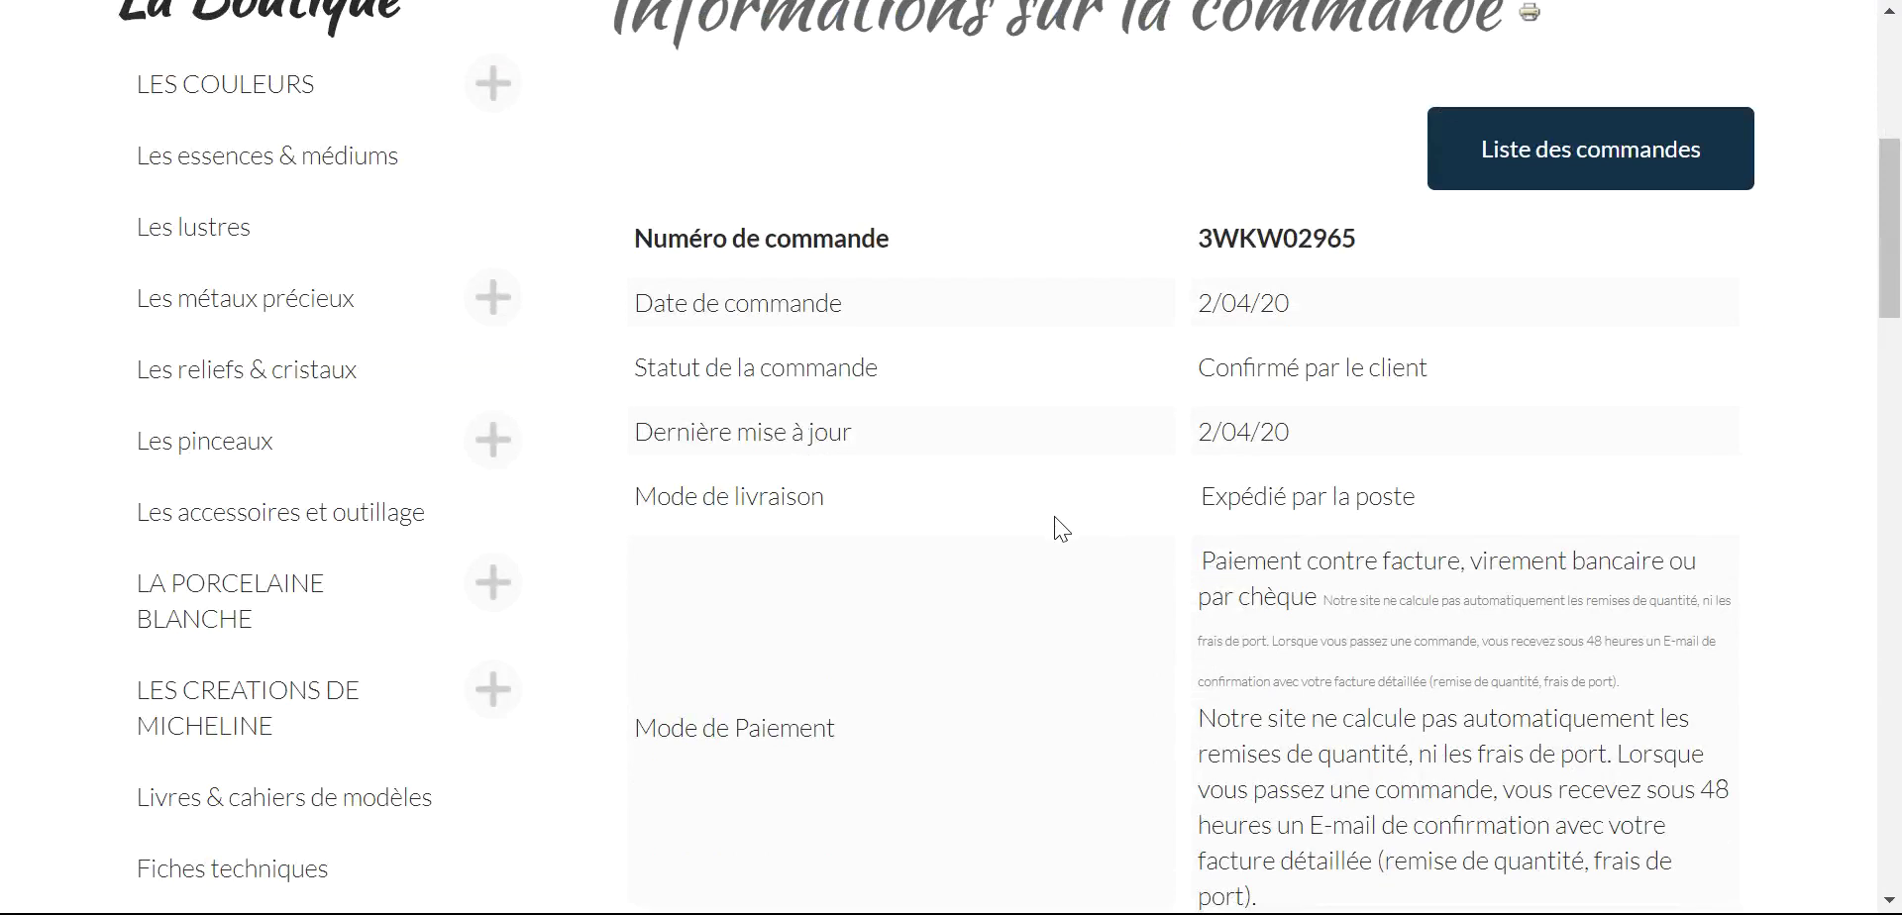
- Go through LES COULEURS back to the Accueil home page and browse its boutique category list
click(164, 87)
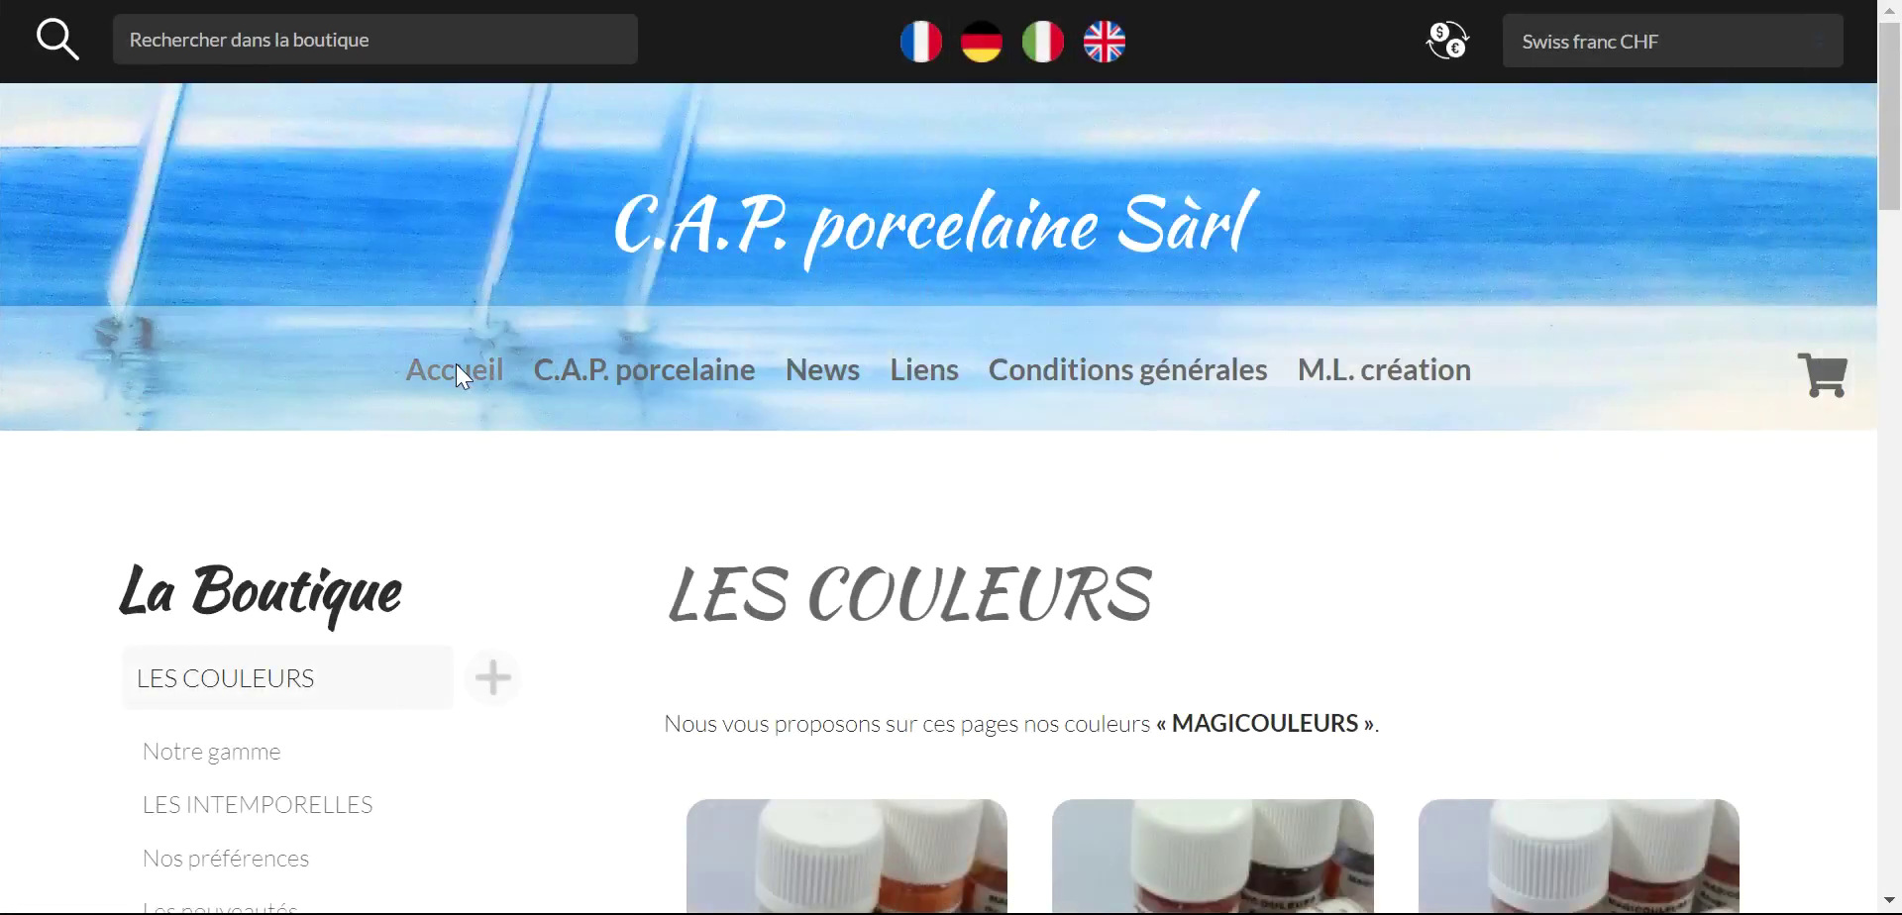
click(456, 367)
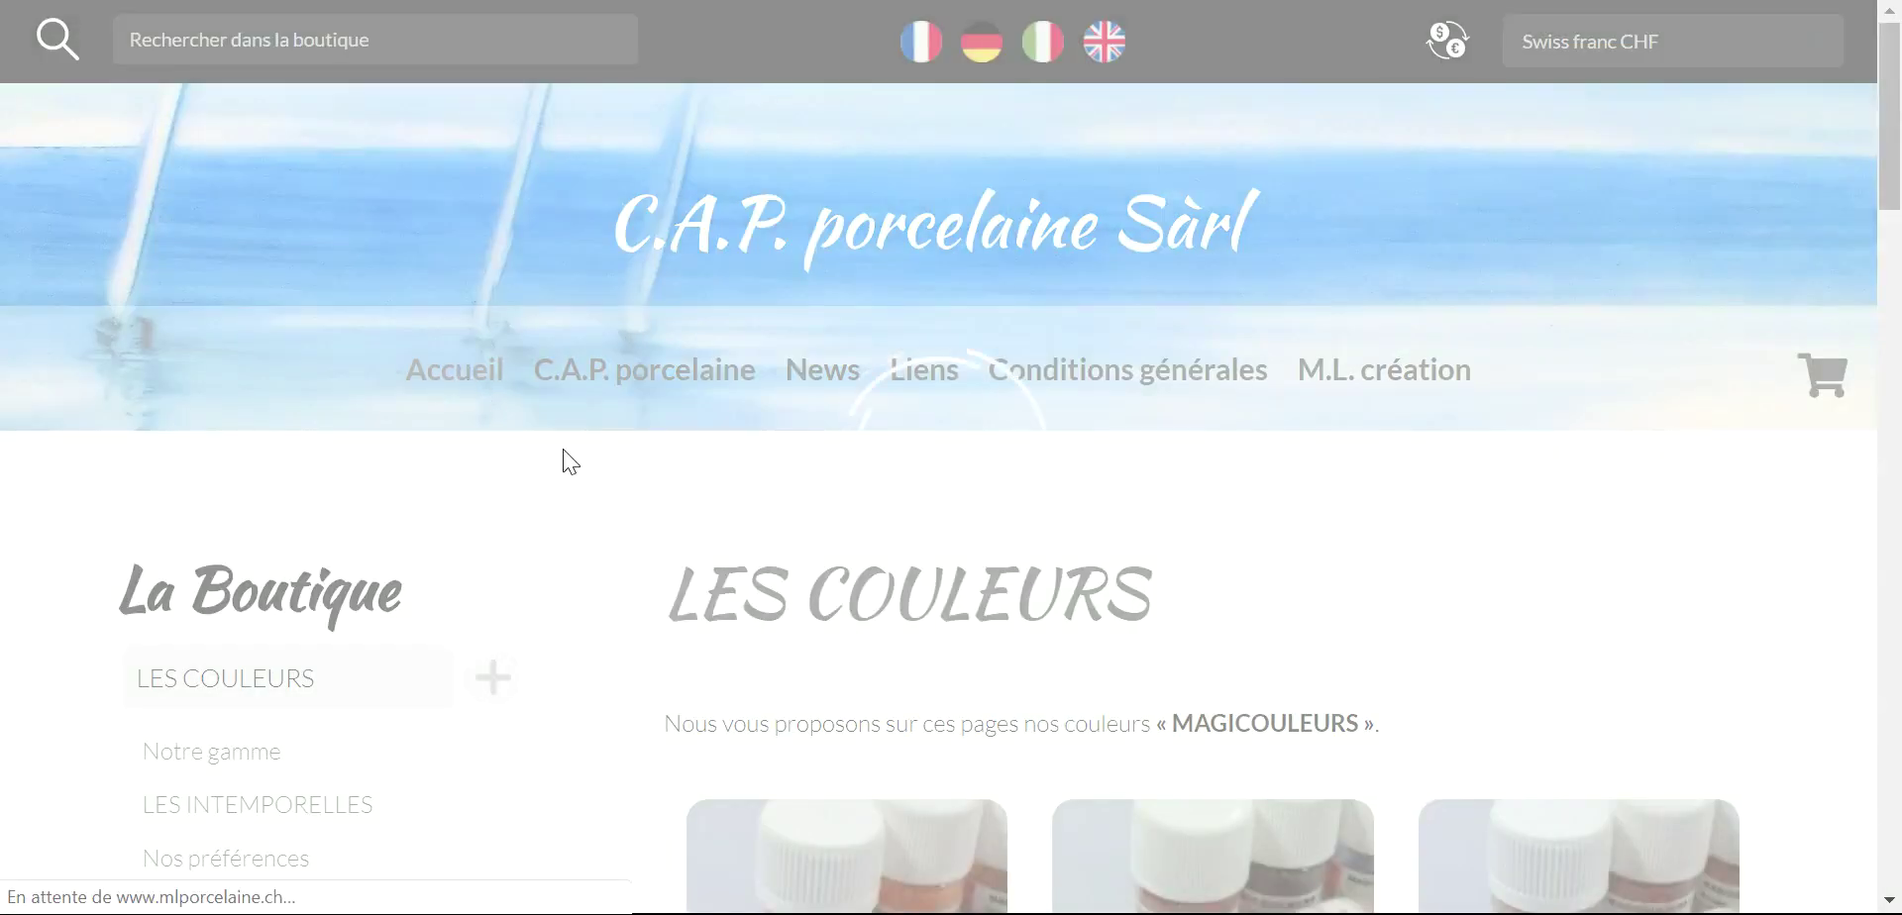
scroll(1099, 594, down, 7)
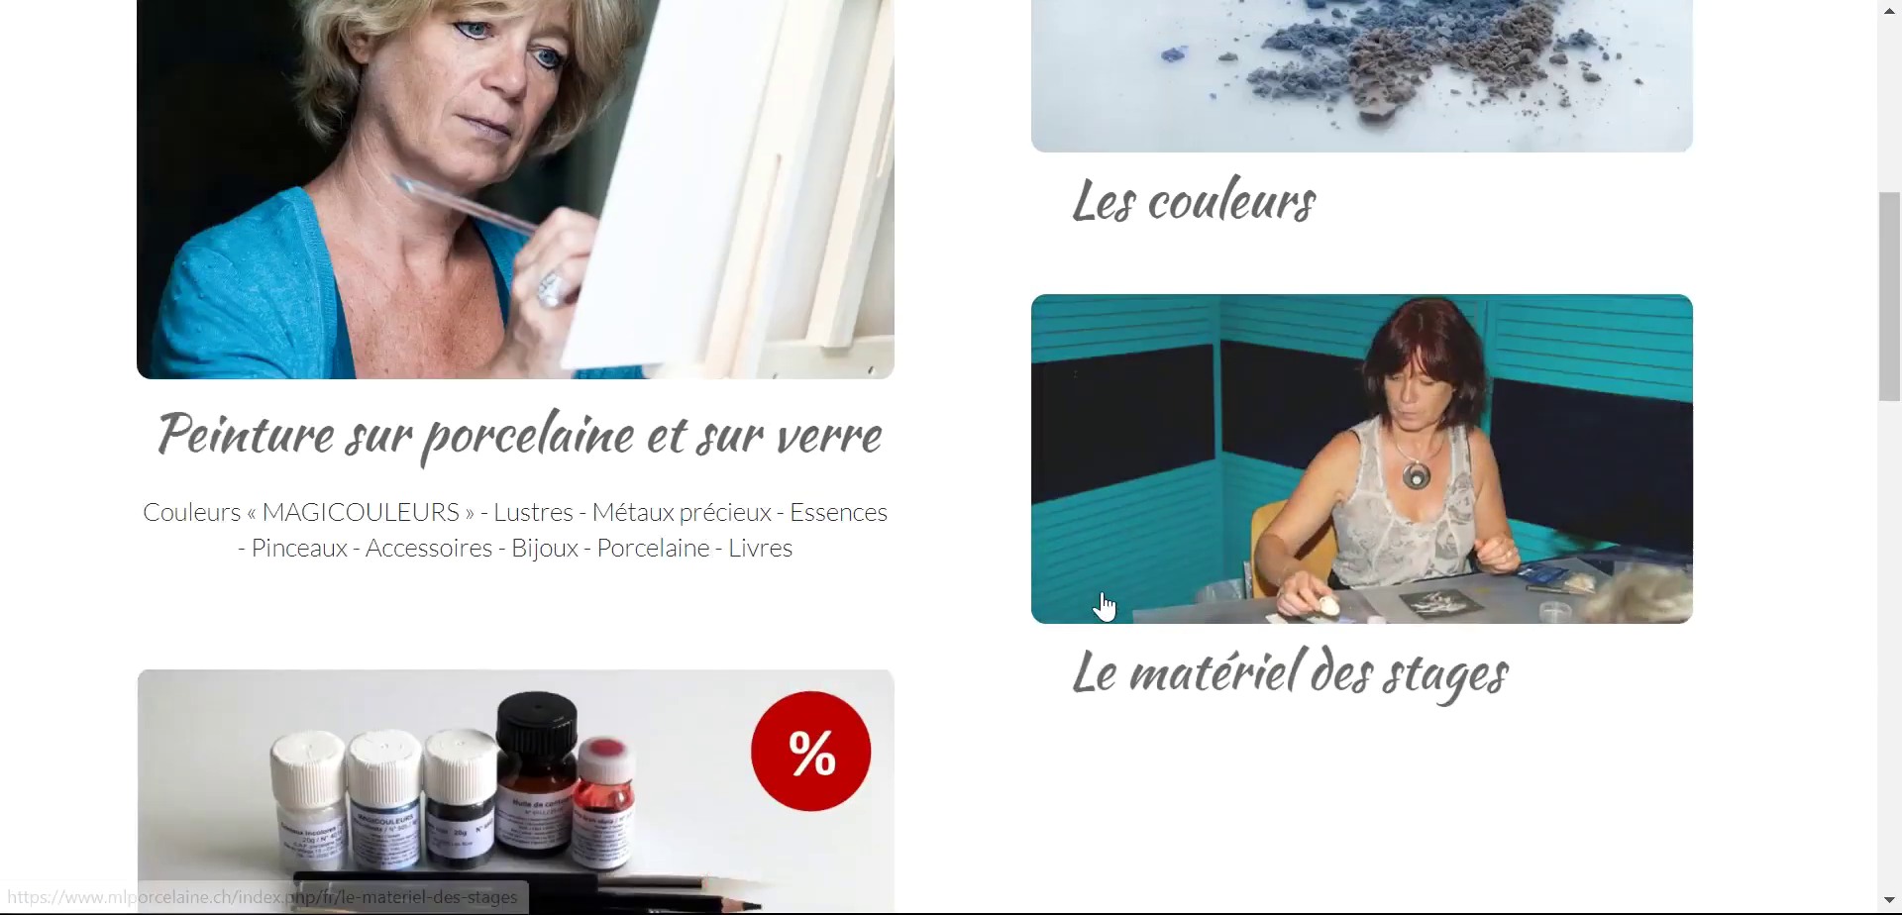
scroll(1167, 544, down, 6)
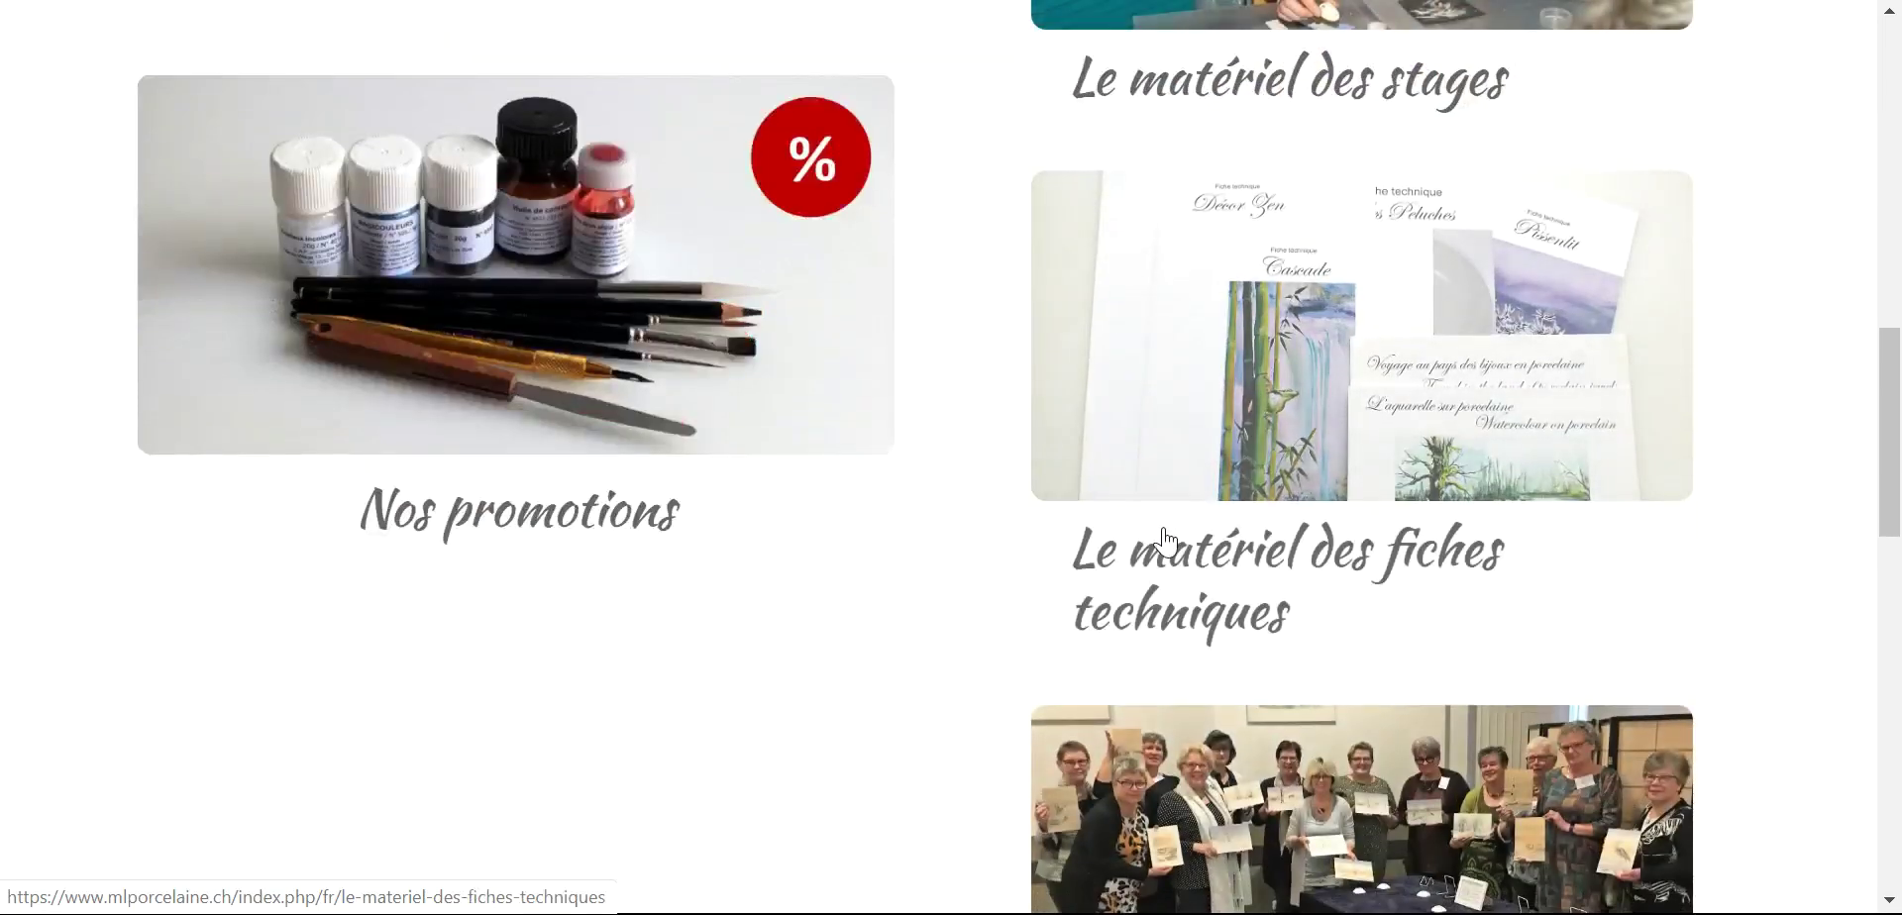
scroll(1174, 535, down, 7)
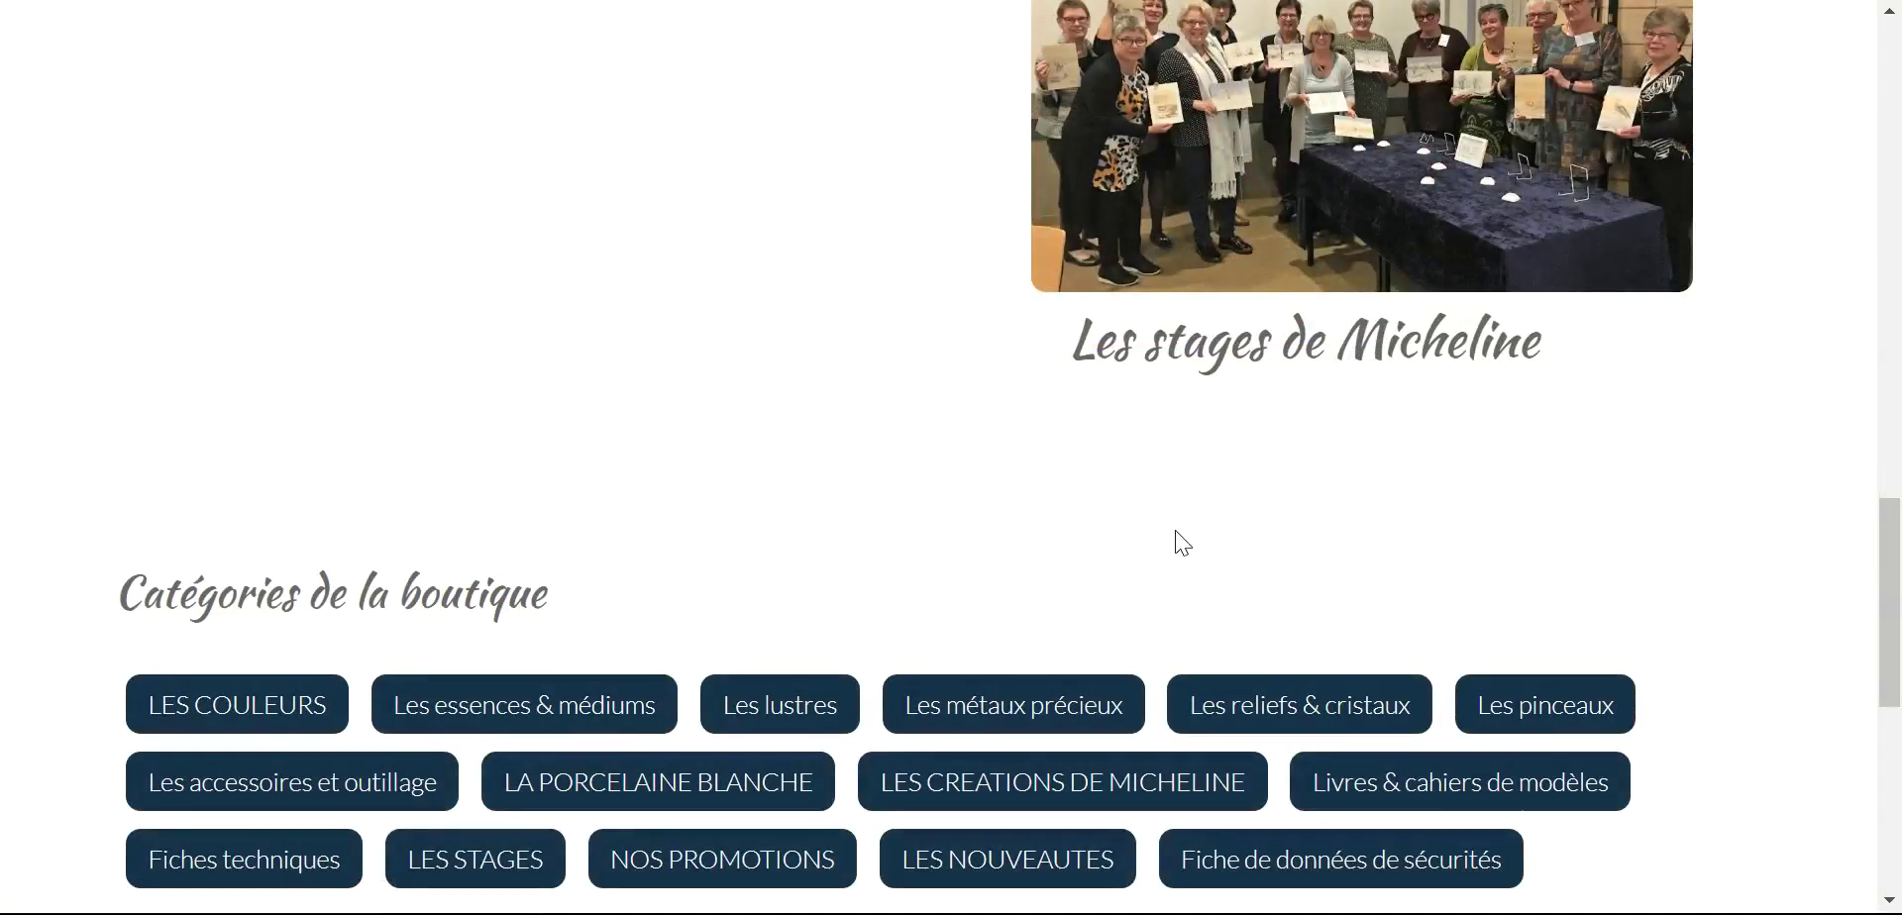
scroll(1175, 531, down, 2)
scroll(1173, 527, down, 6)
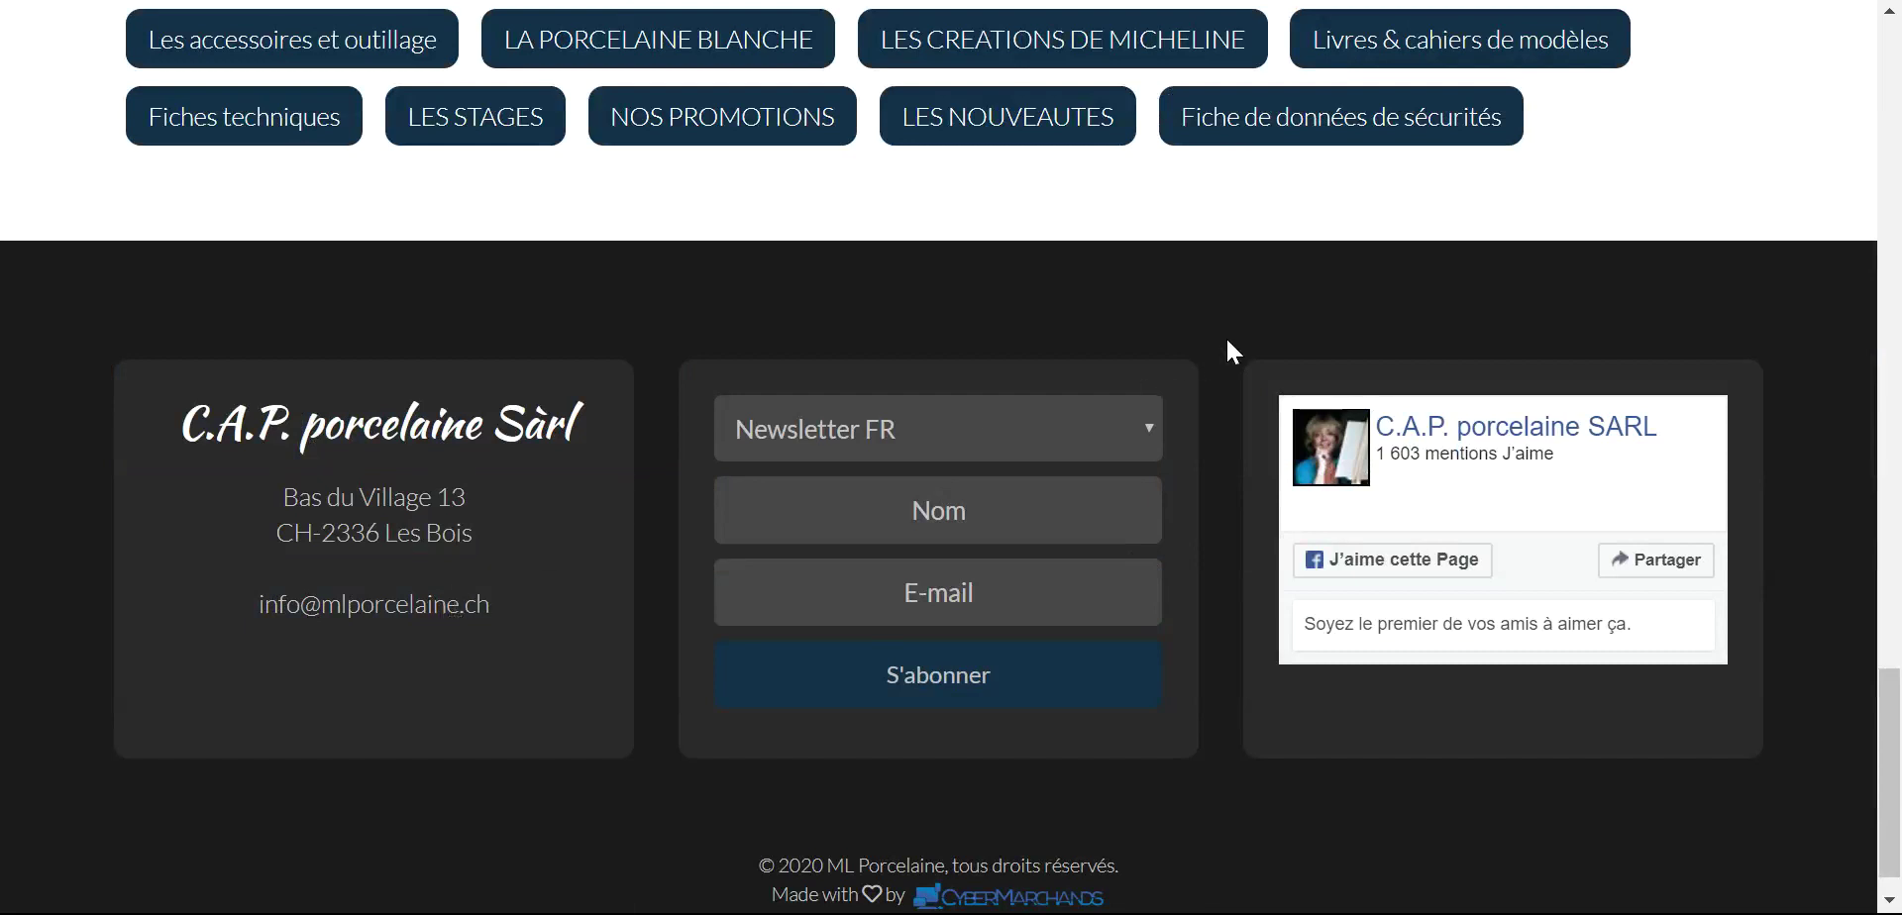
scroll(1248, 342, up, 6)
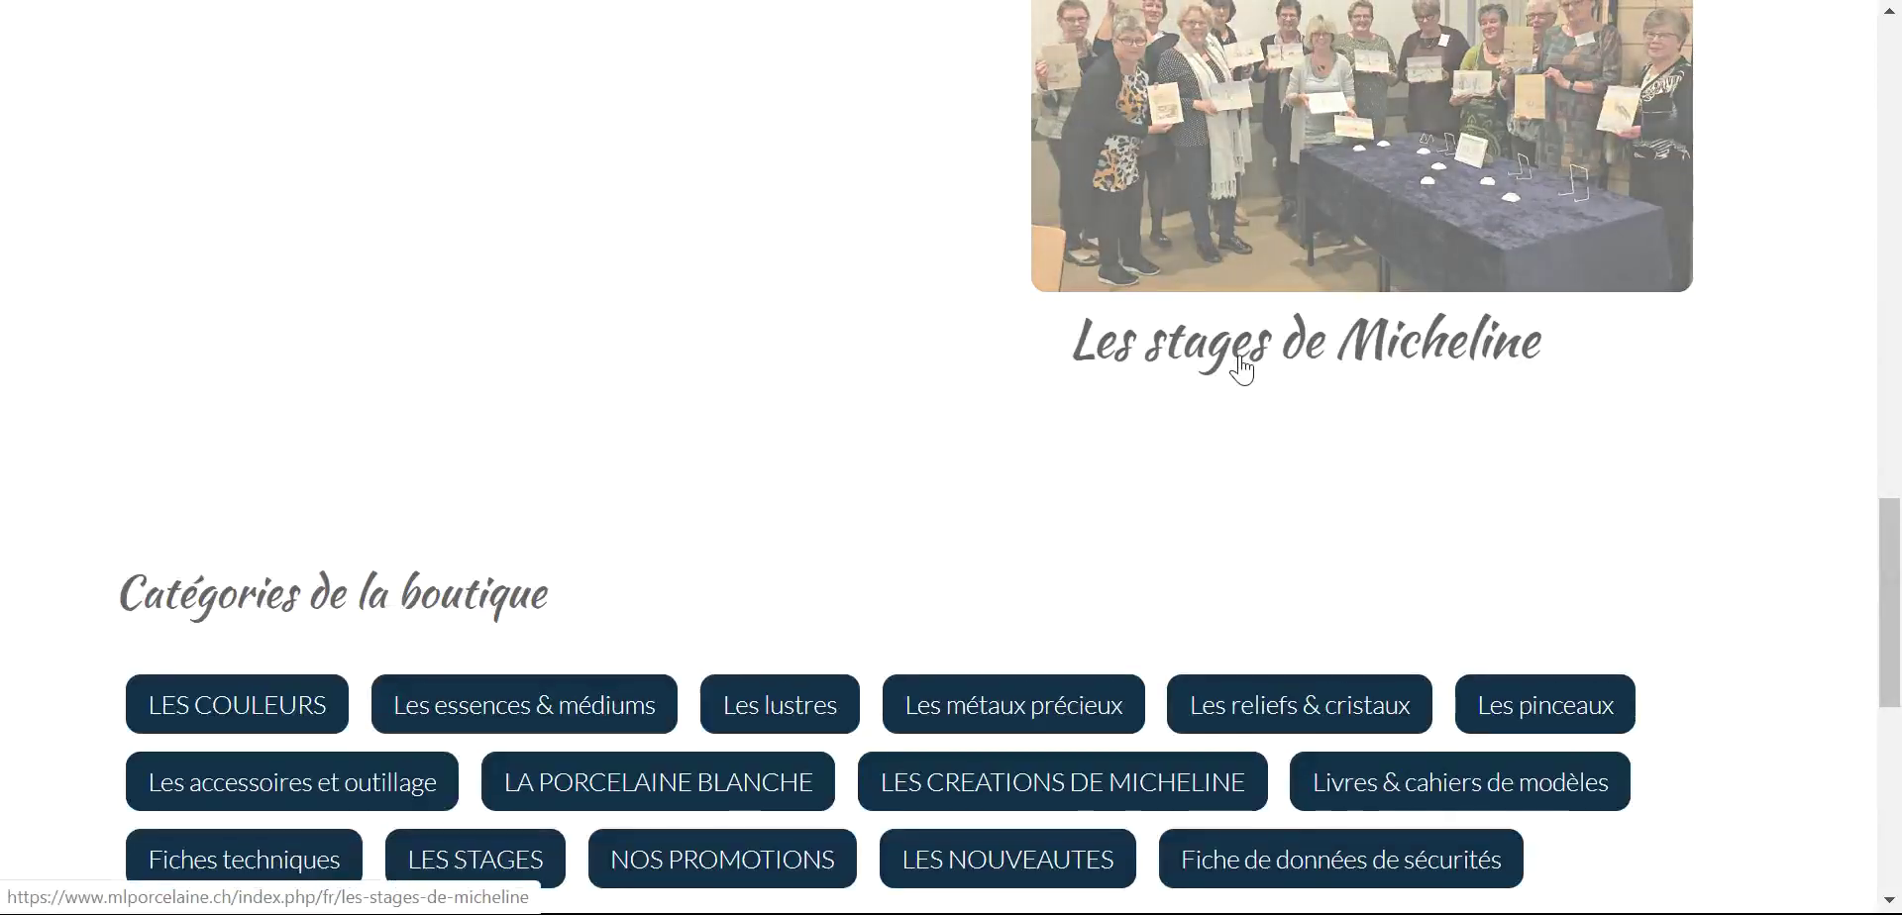
scroll(1243, 362, up, 1)
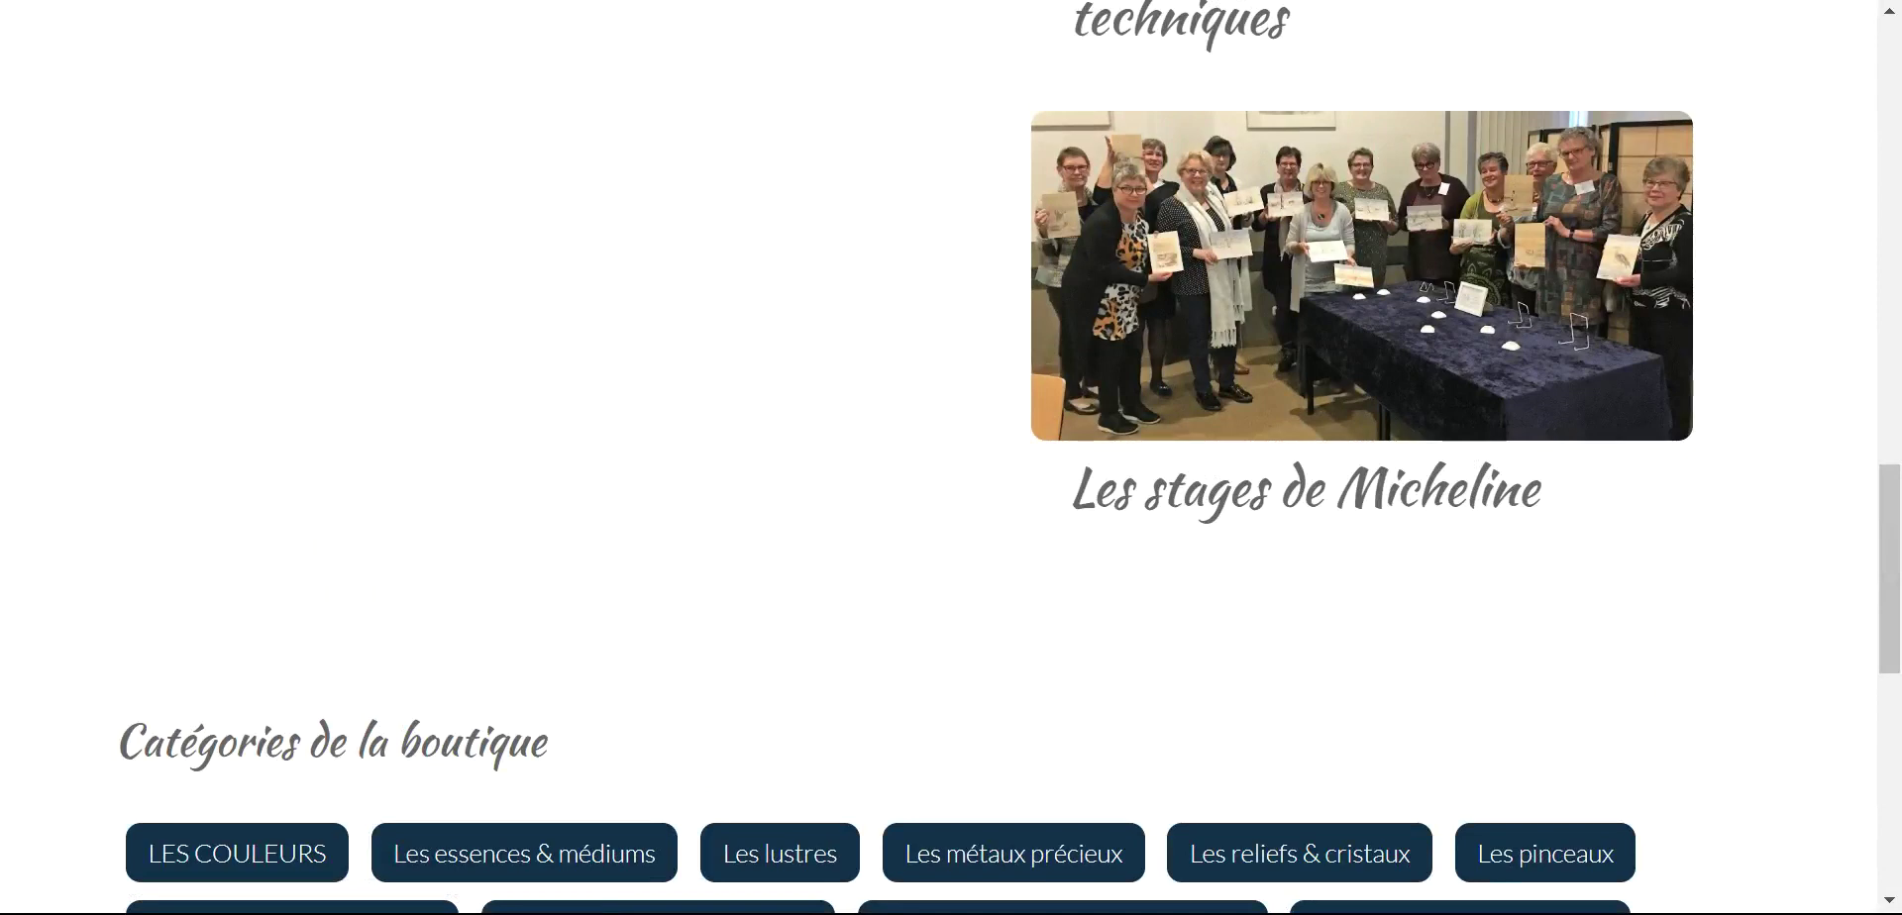